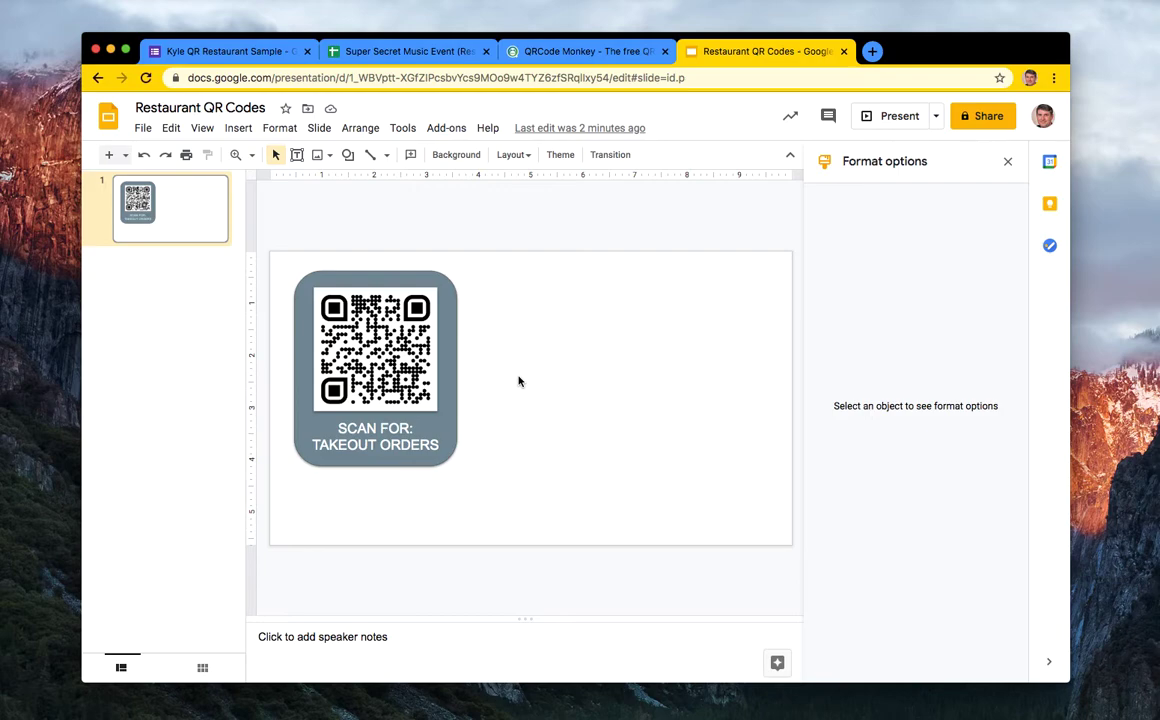
- Switch to the QRCode Monkey generator tab
left_click(574, 59)
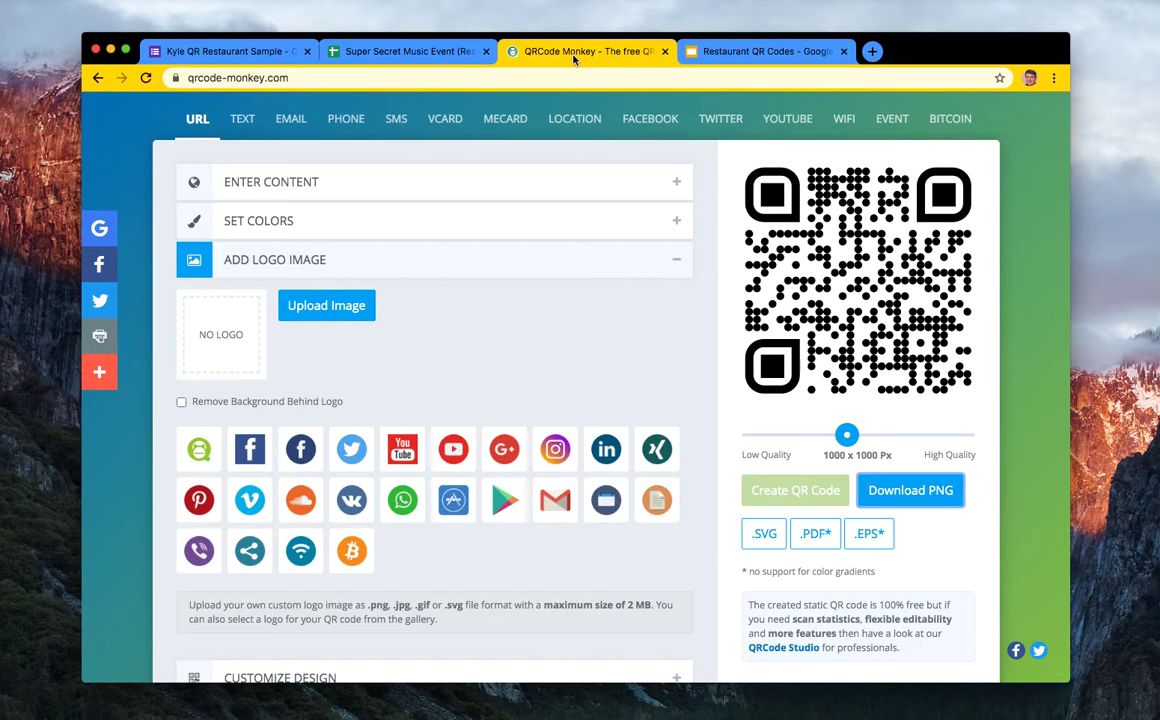
- Open the Restaurant Sample form and review all four menu sections, bottom and back to top
left_click(252, 54)
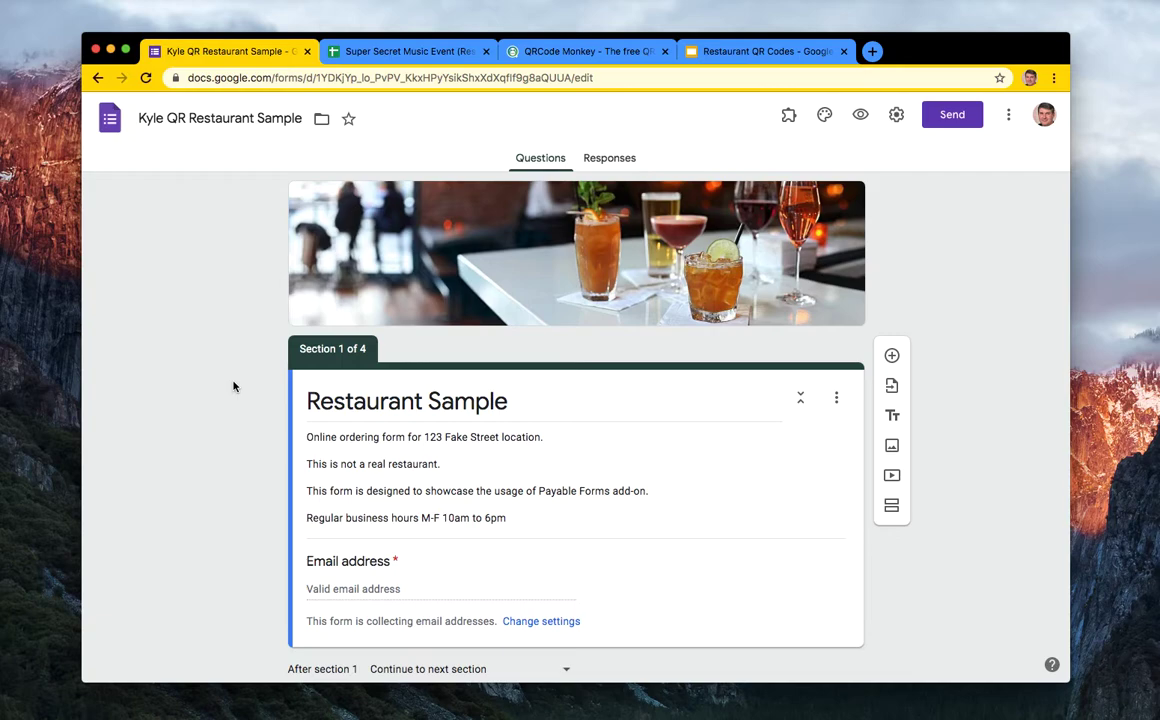
scroll(233, 406, "down", 3)
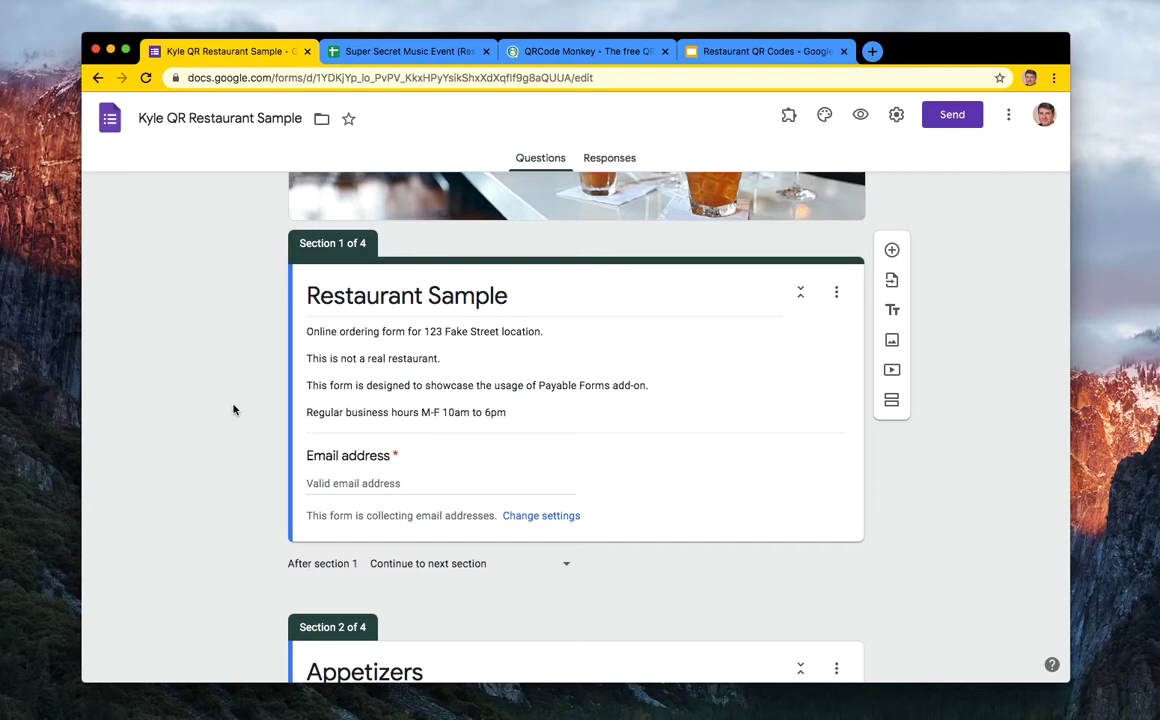
scroll(242, 480, "down", 1)
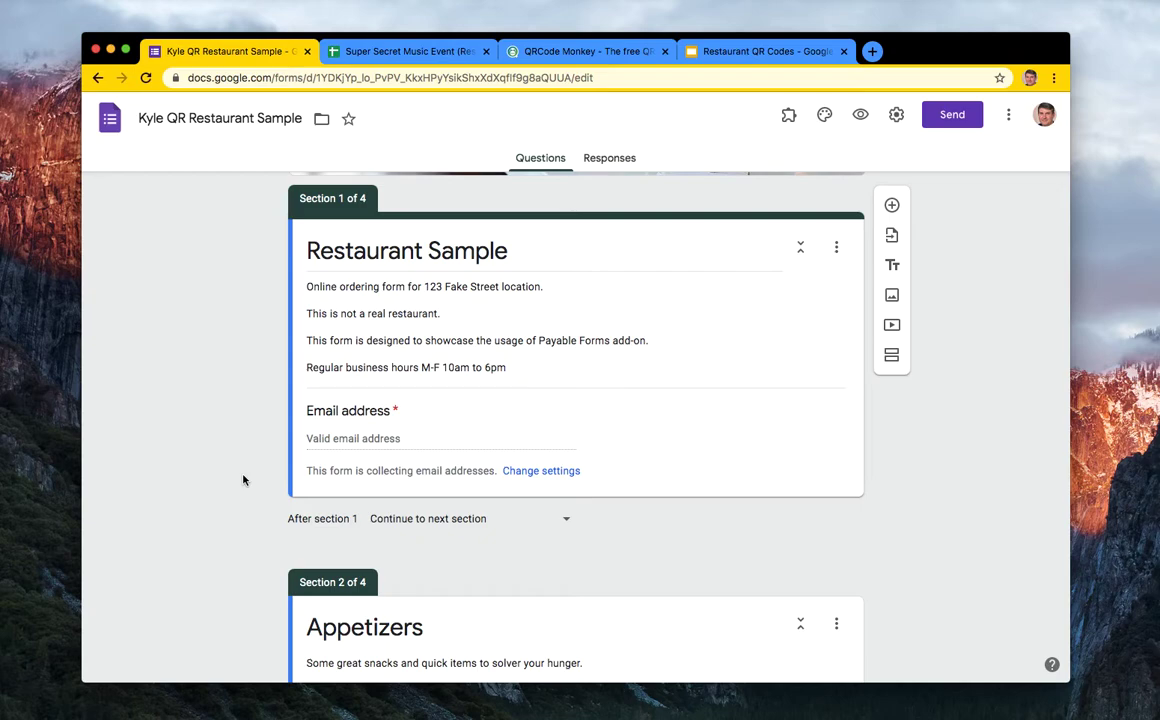
scroll(219, 441, "up", 3)
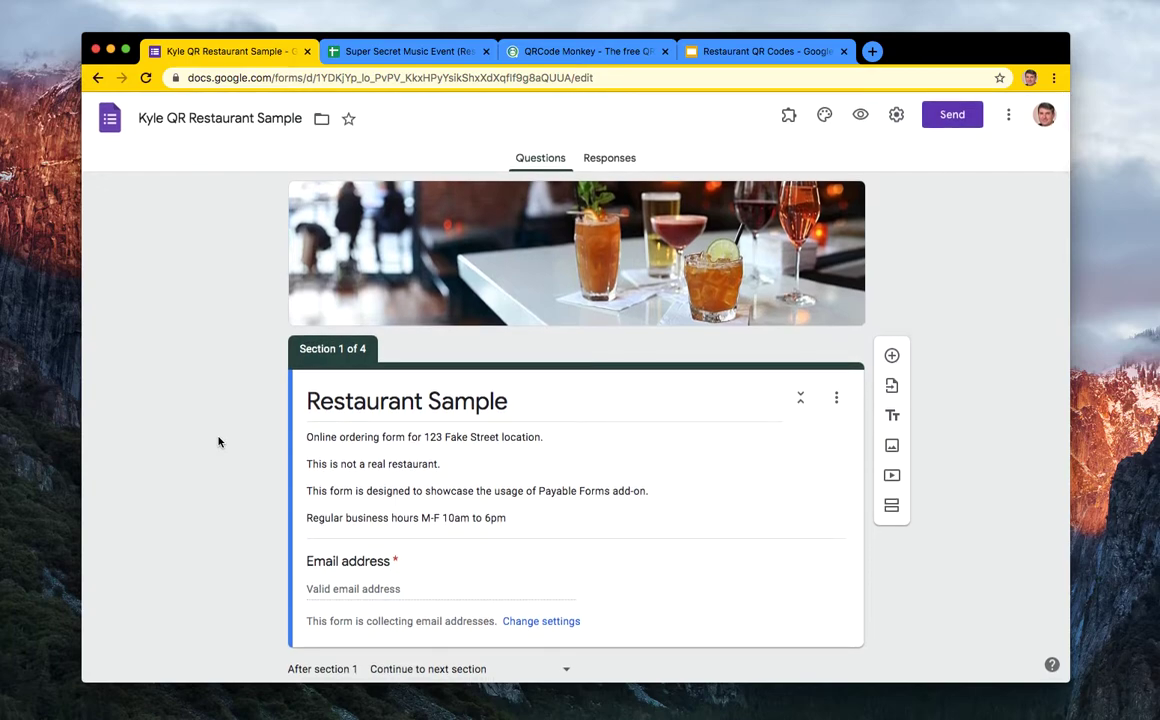
scroll(245, 441, "down", 5)
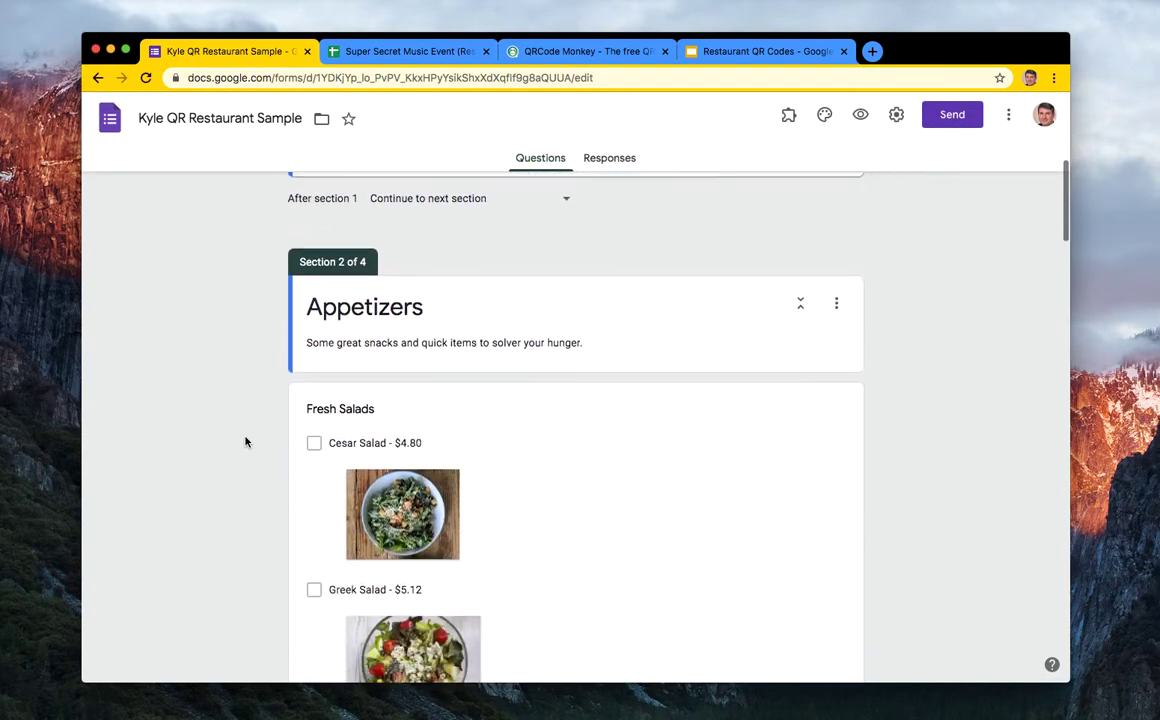
scroll(245, 441, "down", 6)
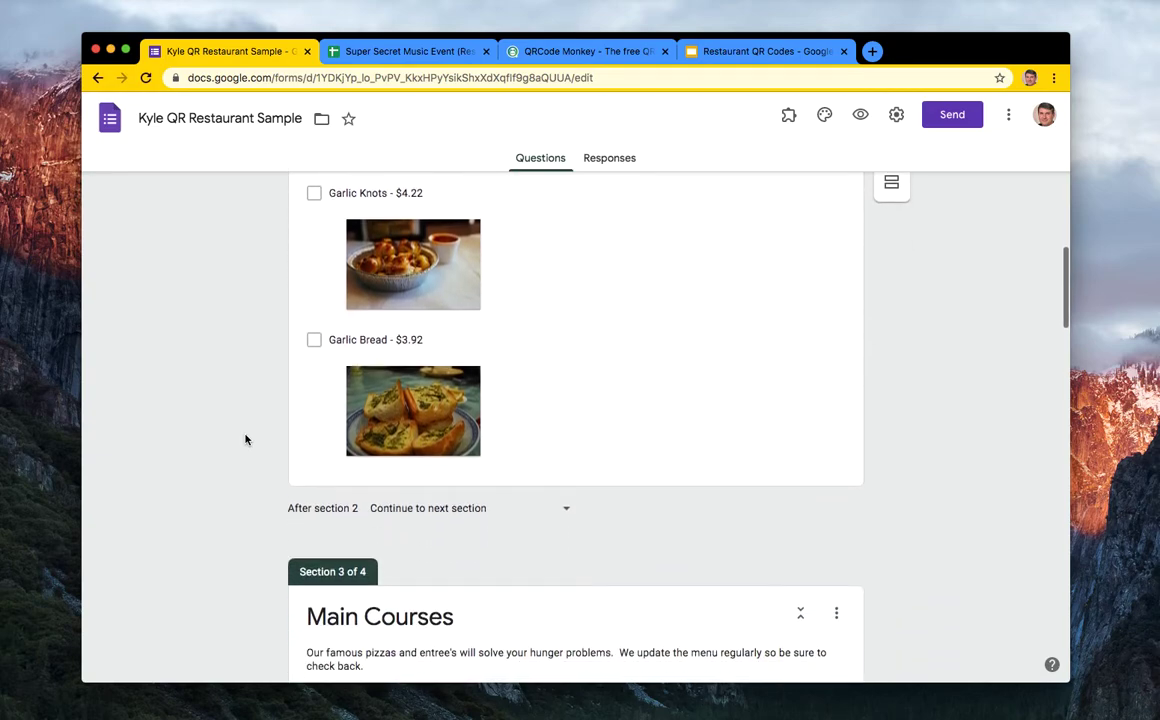
scroll(245, 440, "down", 6)
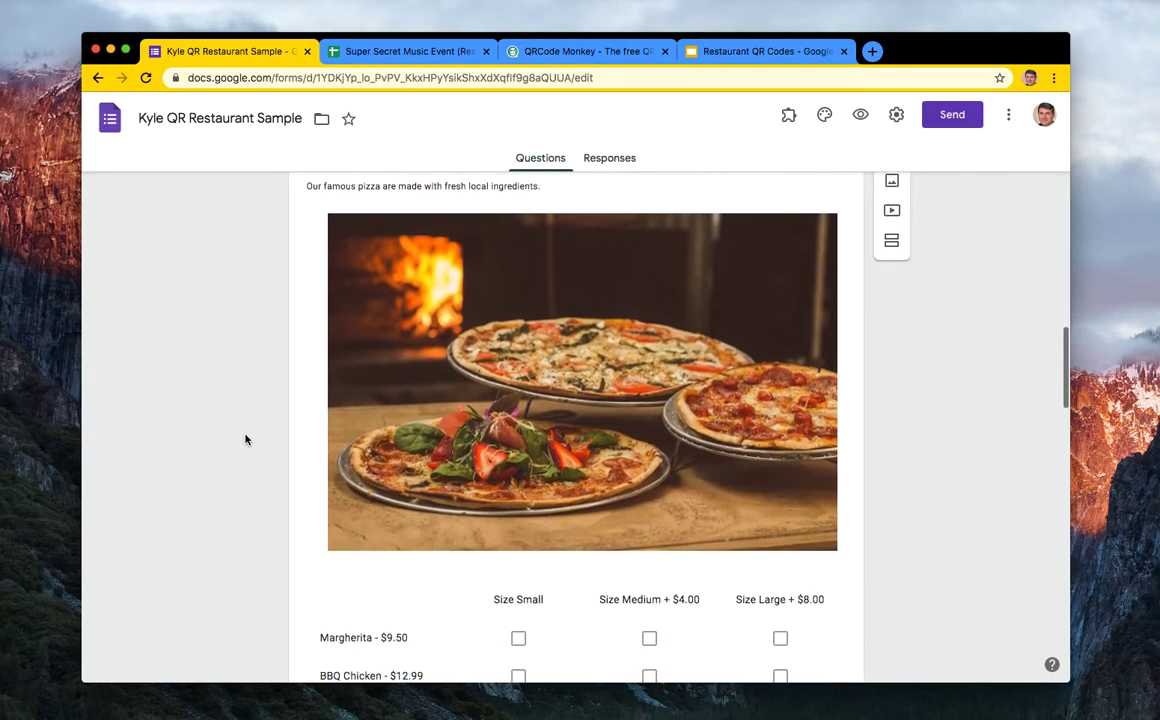
scroll(245, 440, "down", 3)
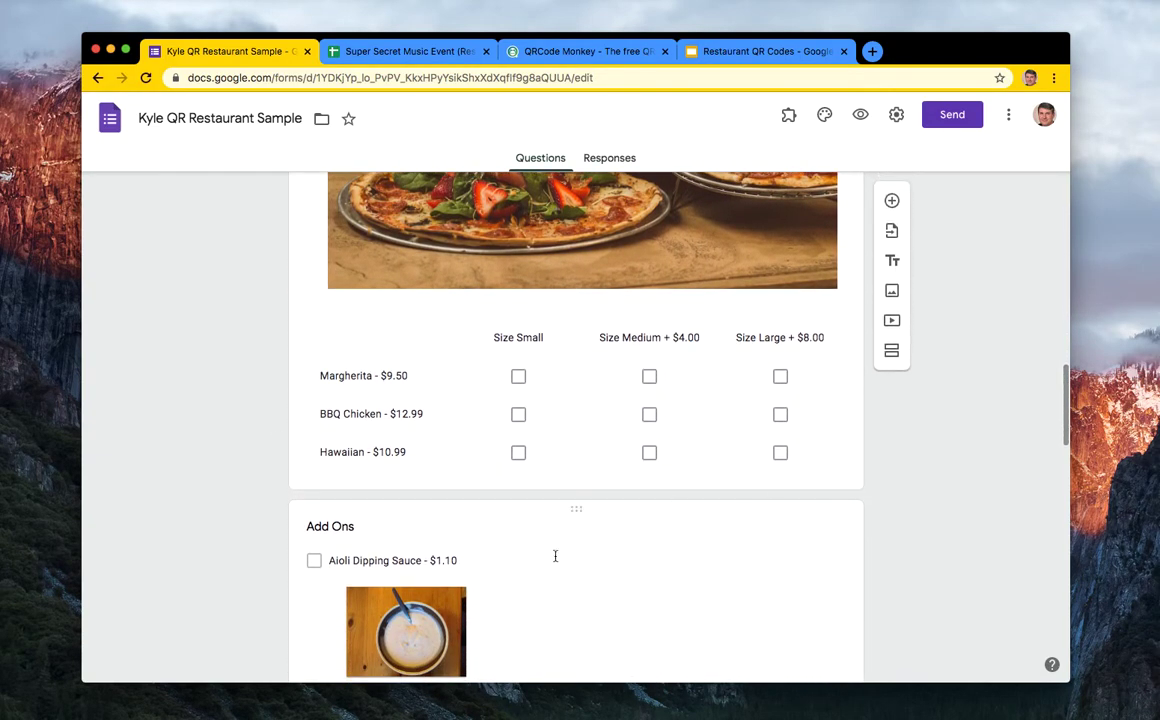
scroll(555, 556, "down", 8)
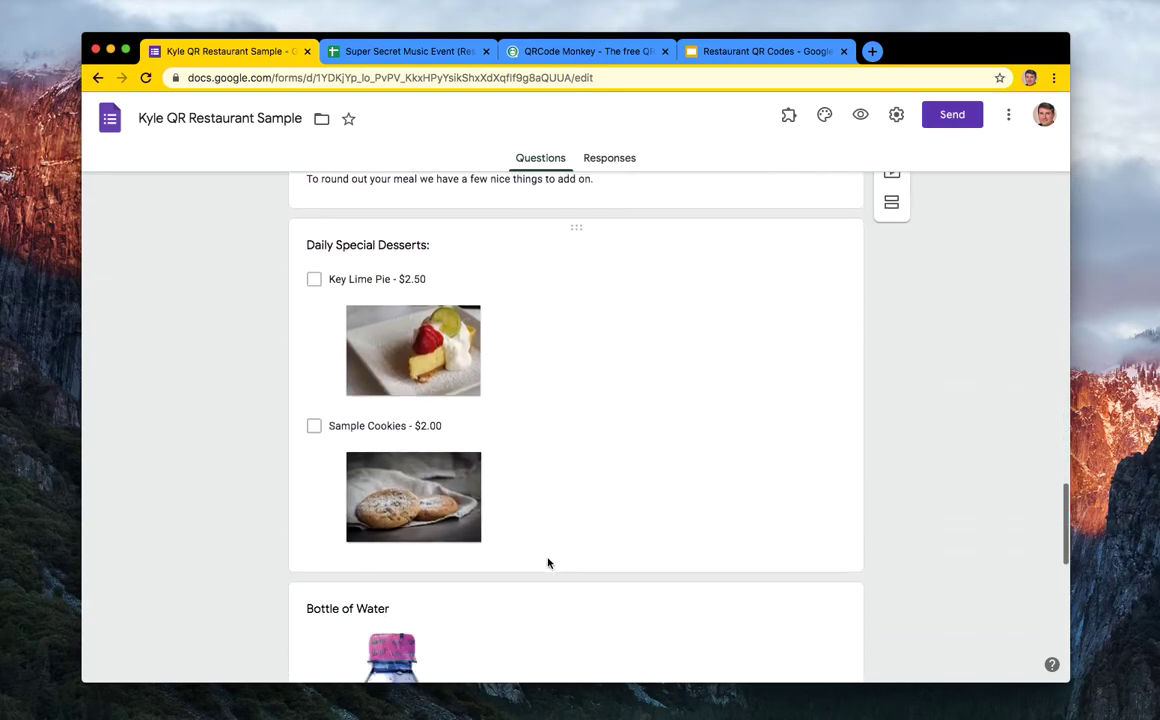
scroll(548, 563, "down", 10)
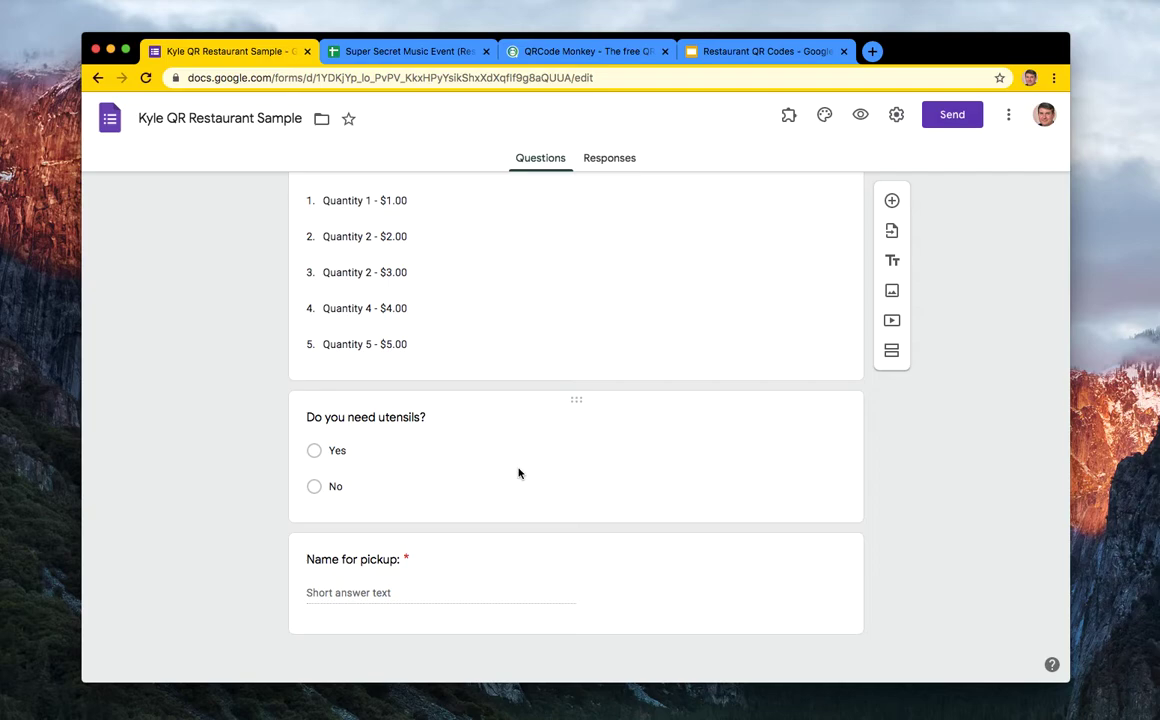
scroll(585, 357, "up", 15)
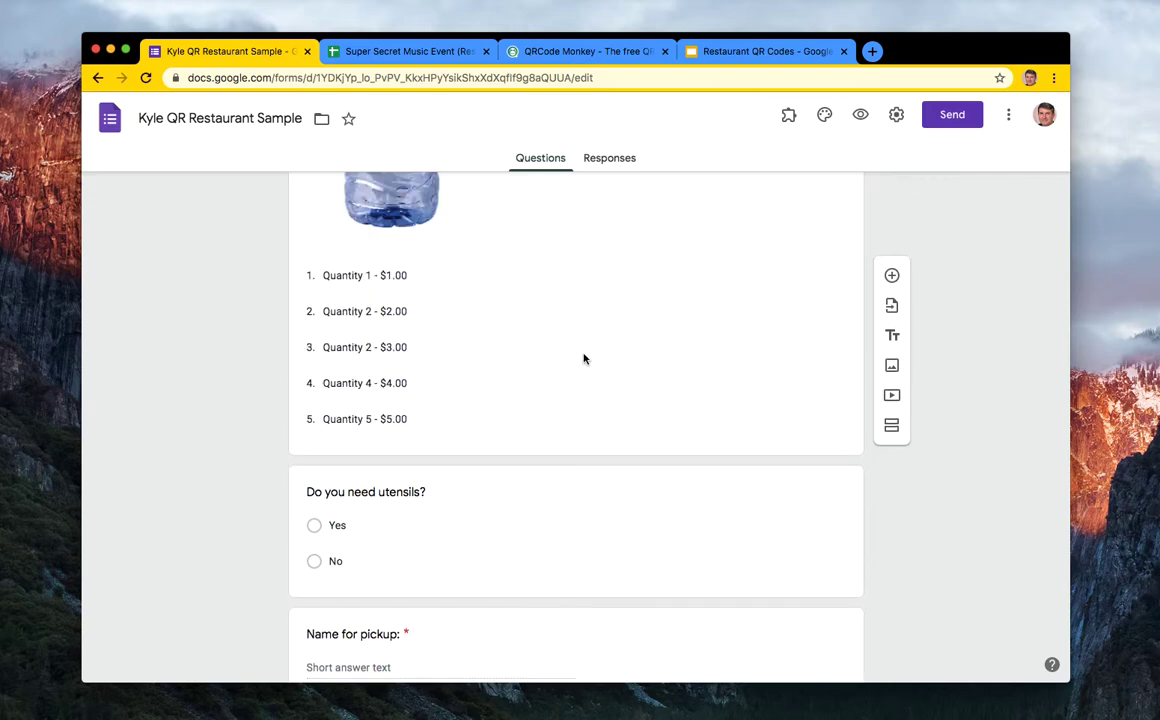
scroll(584, 357, "up", 10)
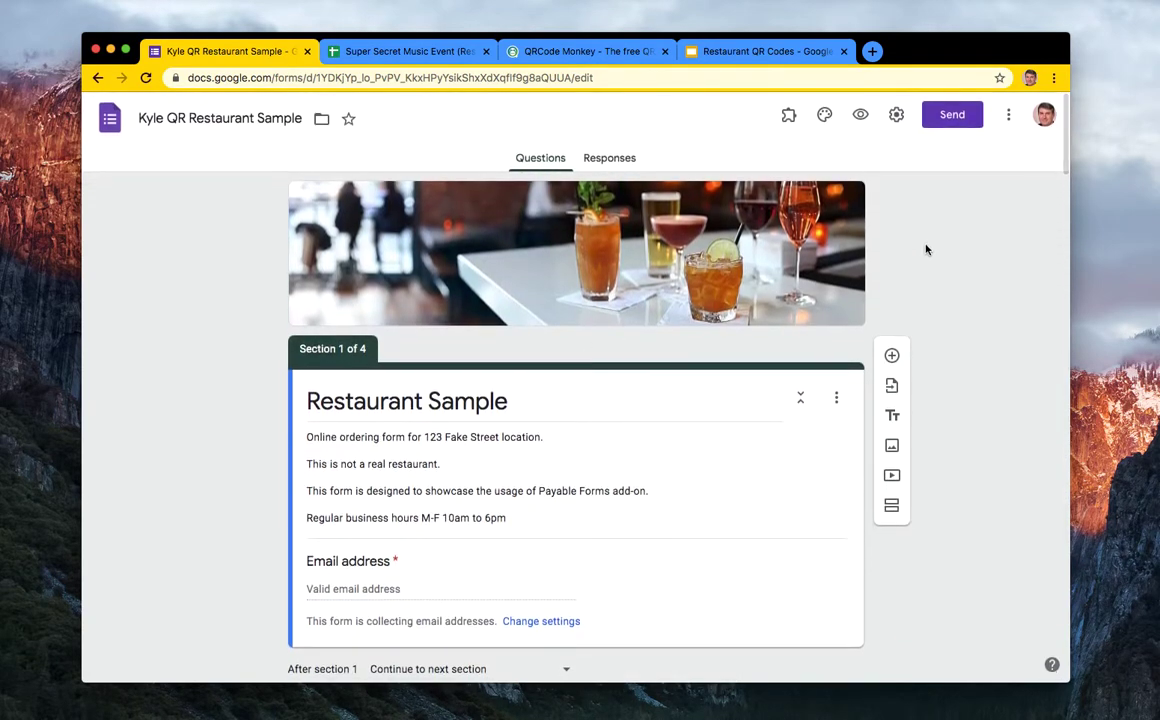
- Select the form's full shareable link on the Send form dialog's Link tab
left_click(951, 117)
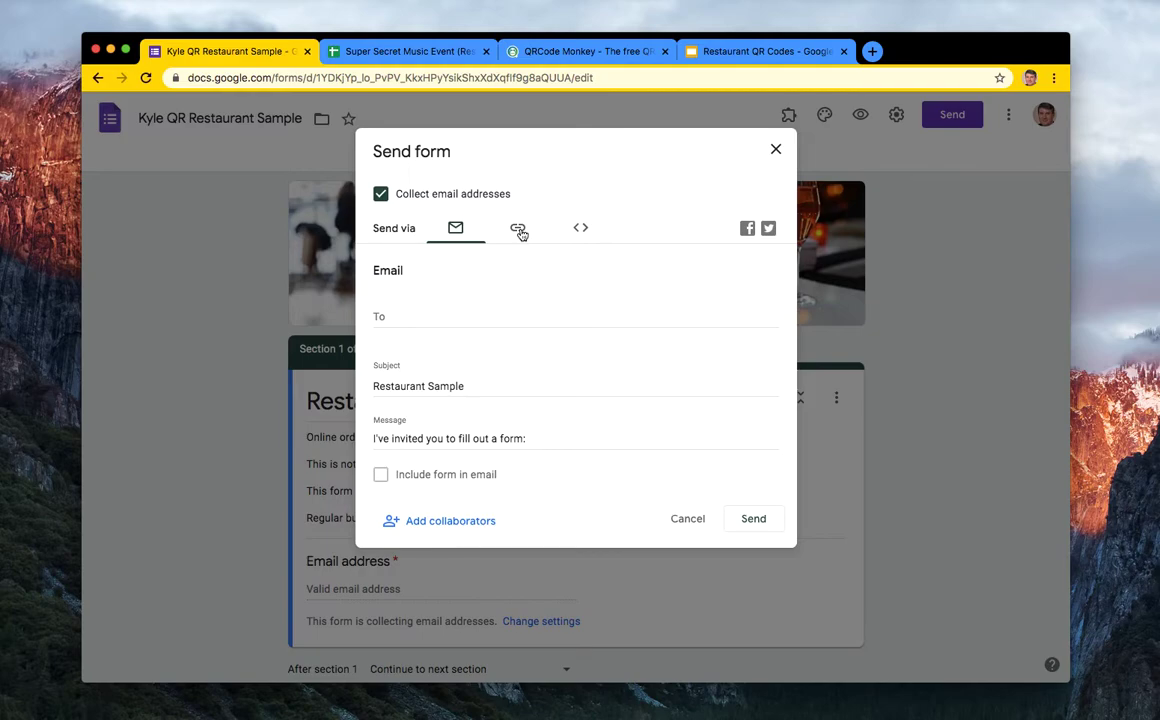
left_click(518, 229)
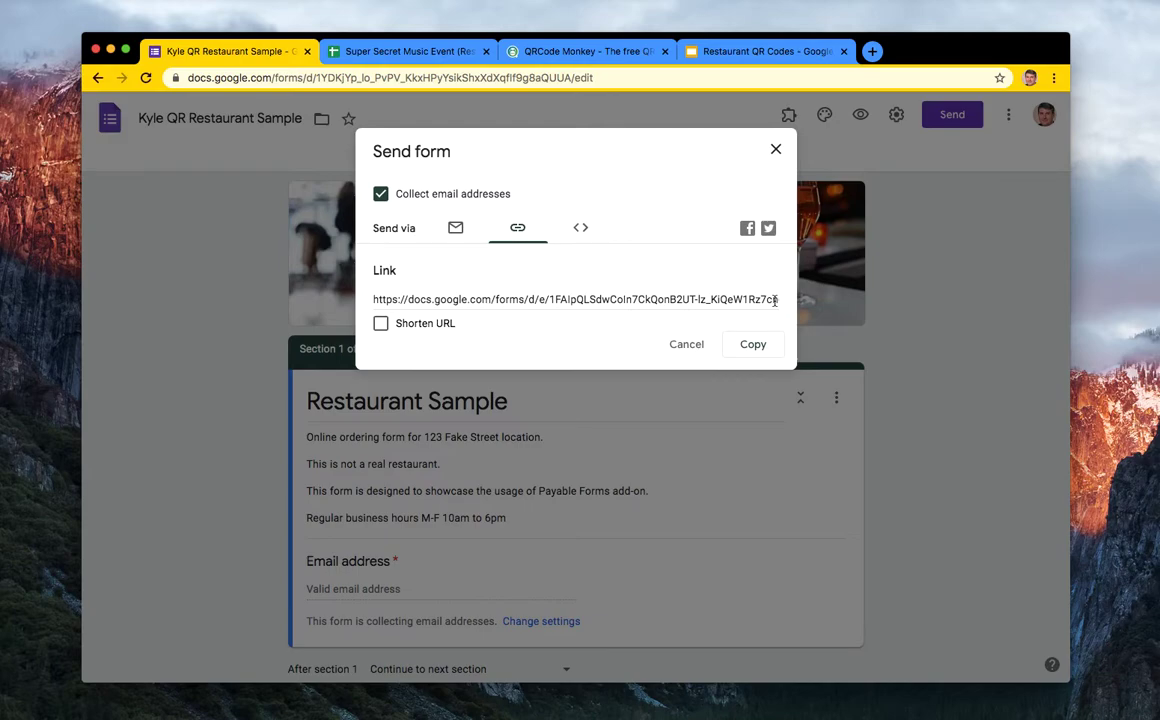
left_click(775, 300)
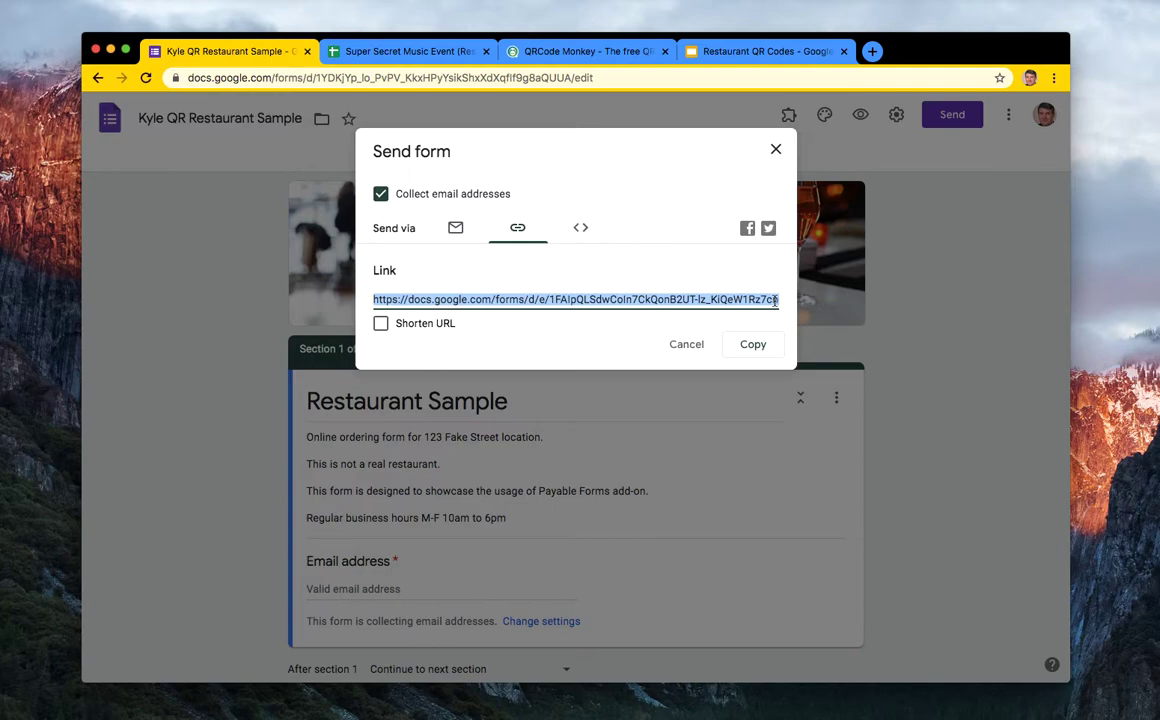
left_click(606, 58)
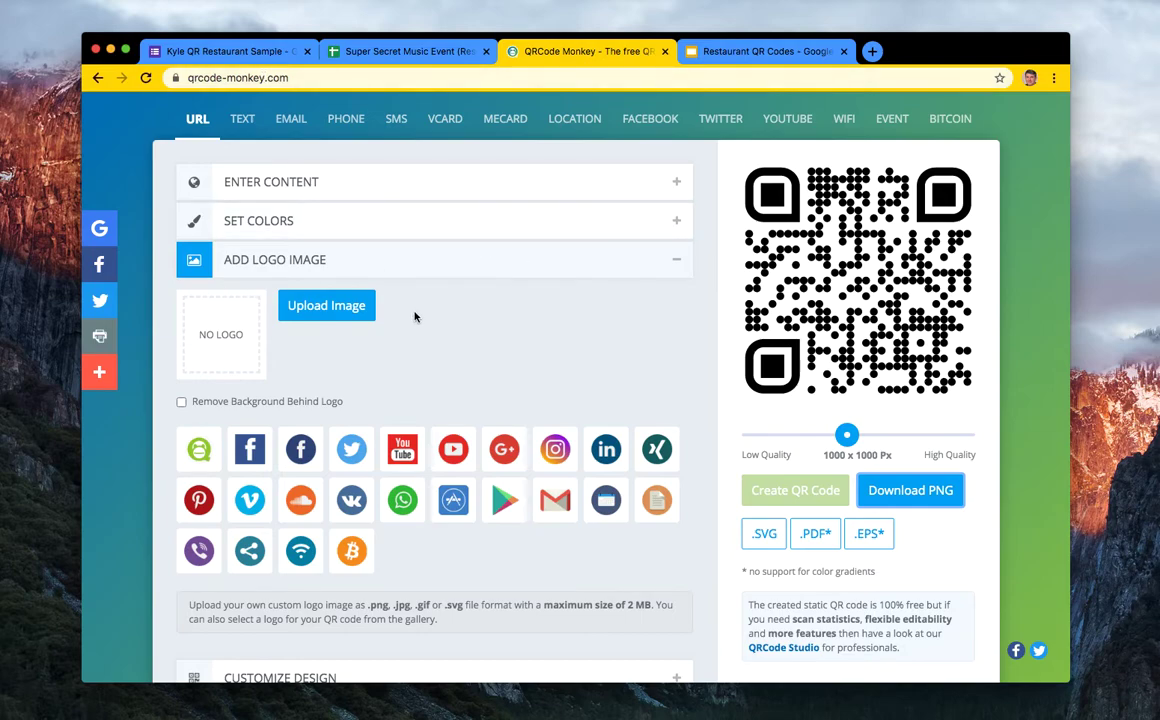
- Replace QRCode Monkey's default URL with the pasted form link and create the QR code
left_click(205, 120)
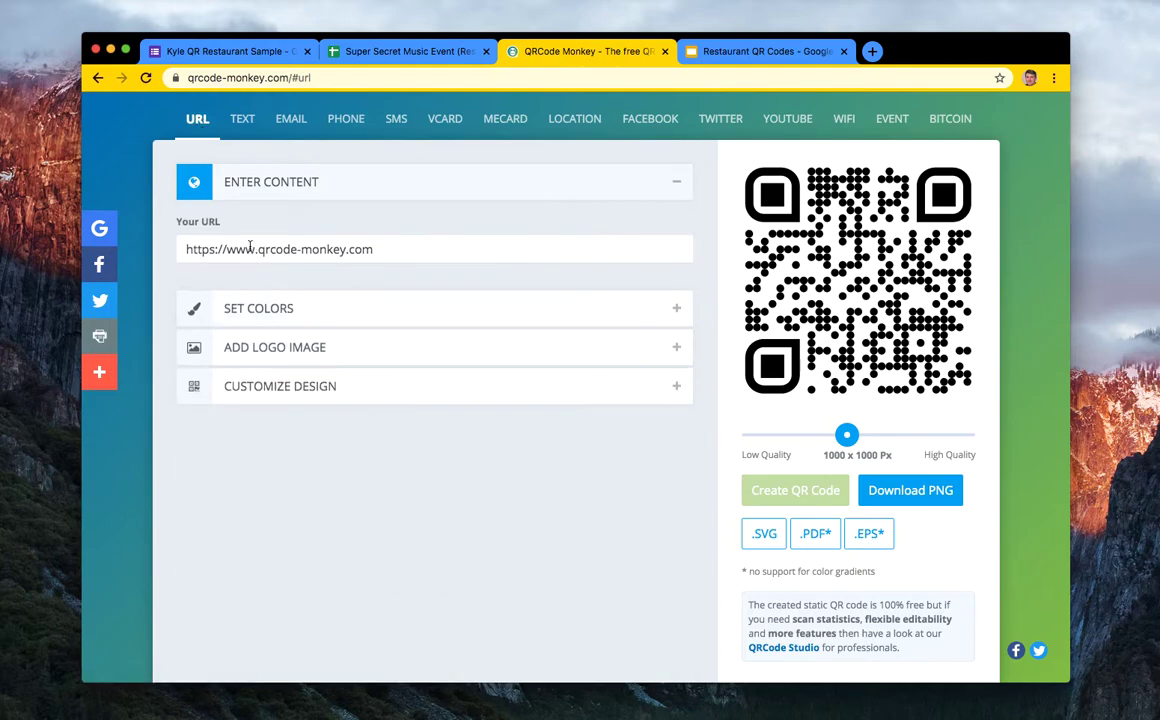
triple_click(278, 249)
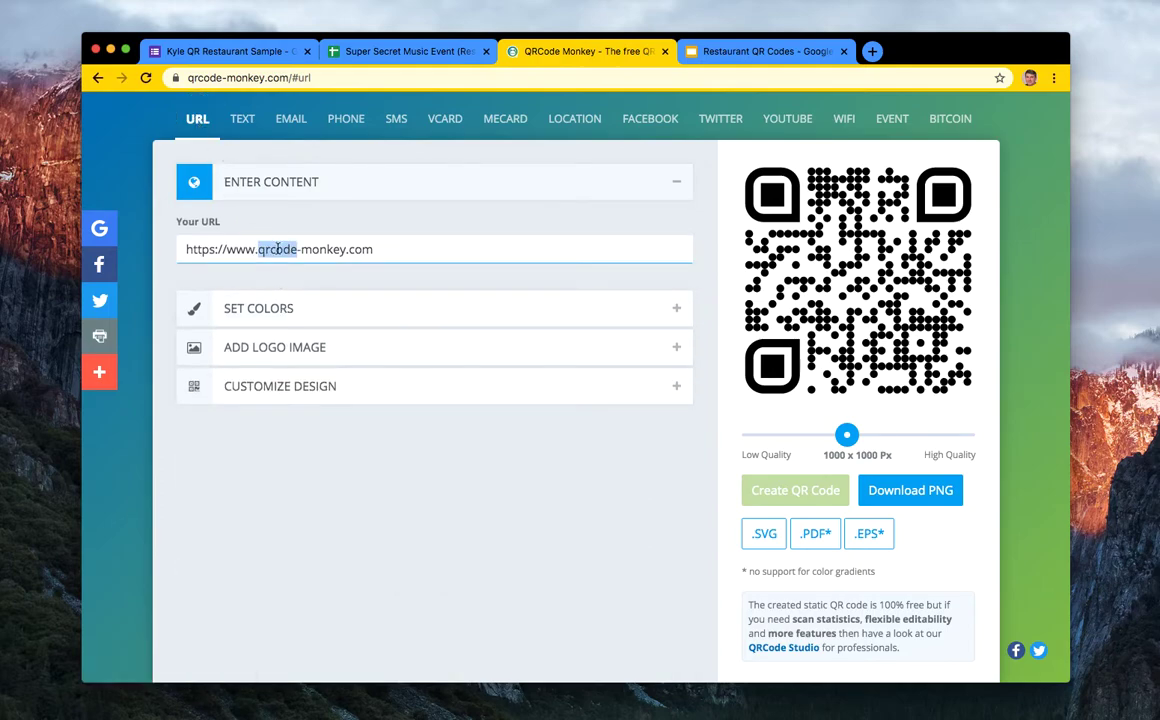
type("https://docs.google.com/forms/d/e/1FAIpQLSdwColn7CkQonB2UT-Iz_KiQeW1Rz7cn6U4qOx-fHYhFo4tgA/viewform?usp=sf_link")
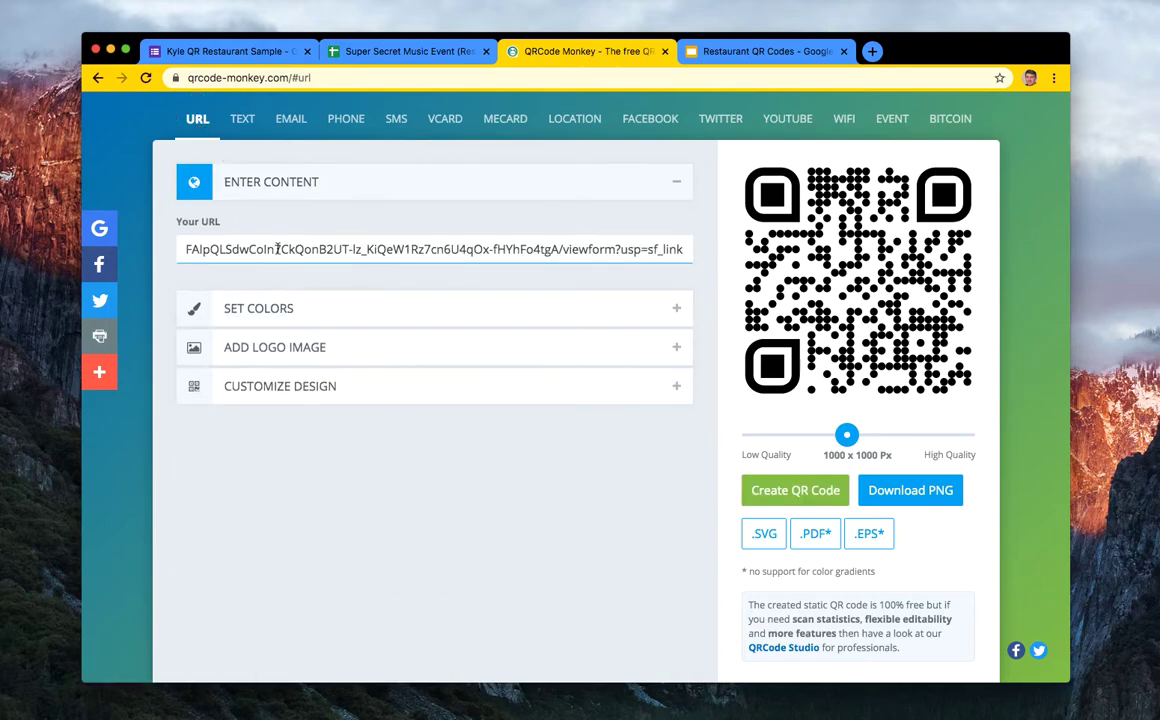
left_click(766, 489)
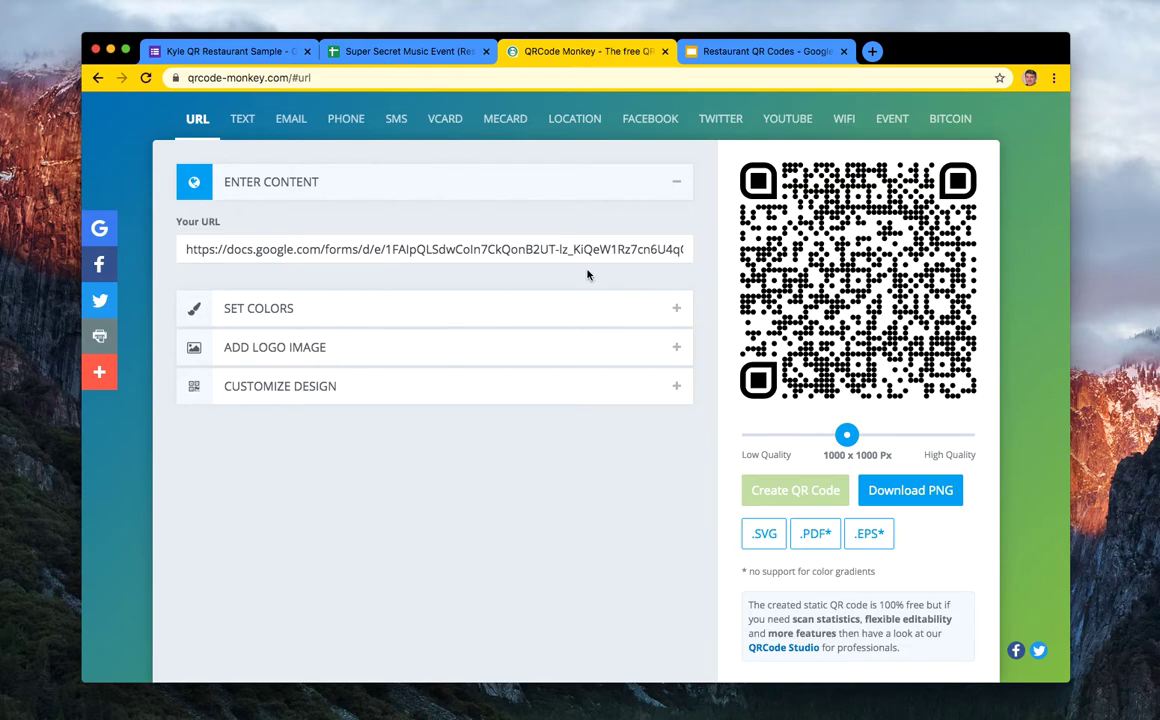
left_click(450, 245)
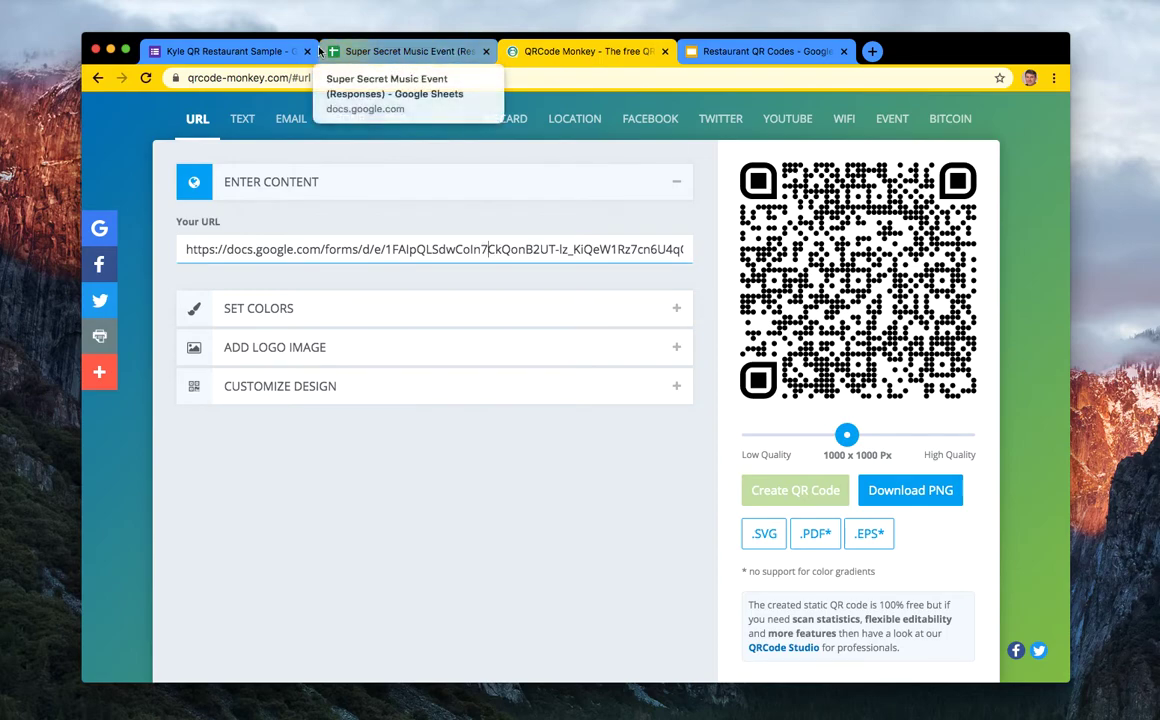
- Turn on Shorten URL in the Send form dialog to get the forms.gle link
left_click(238, 48)
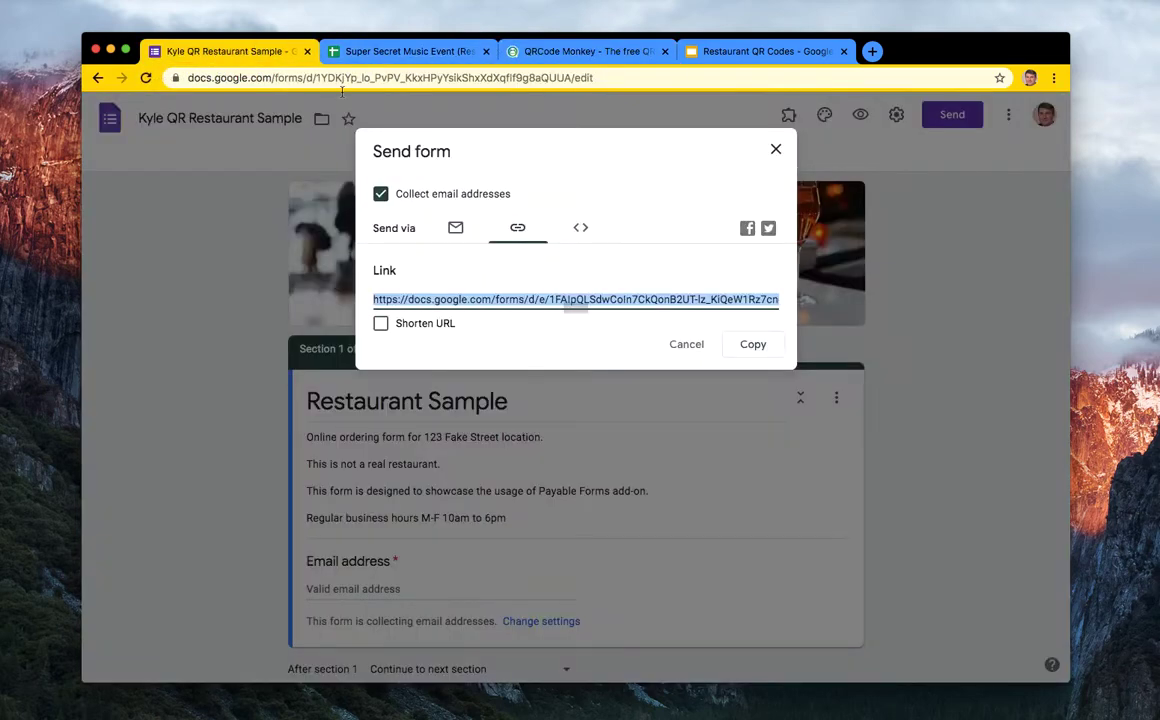
left_click(381, 324)
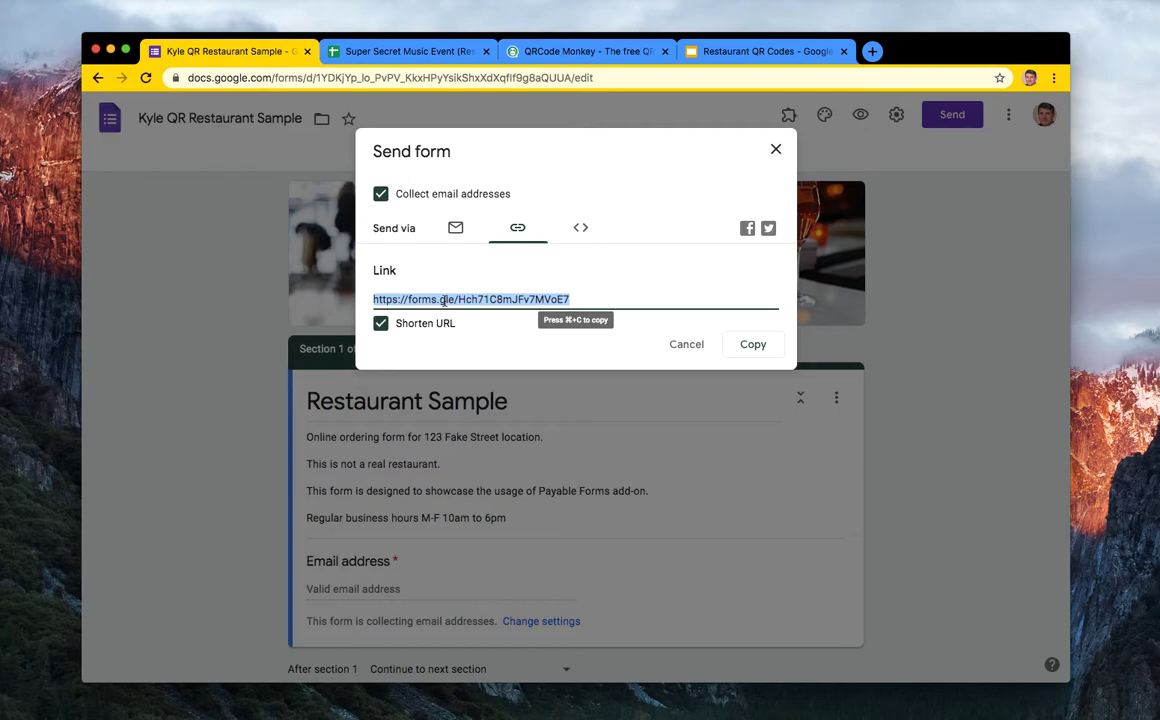
- Paste the short forms.gle link into the URL field and regenerate the QR code
left_click(546, 52)
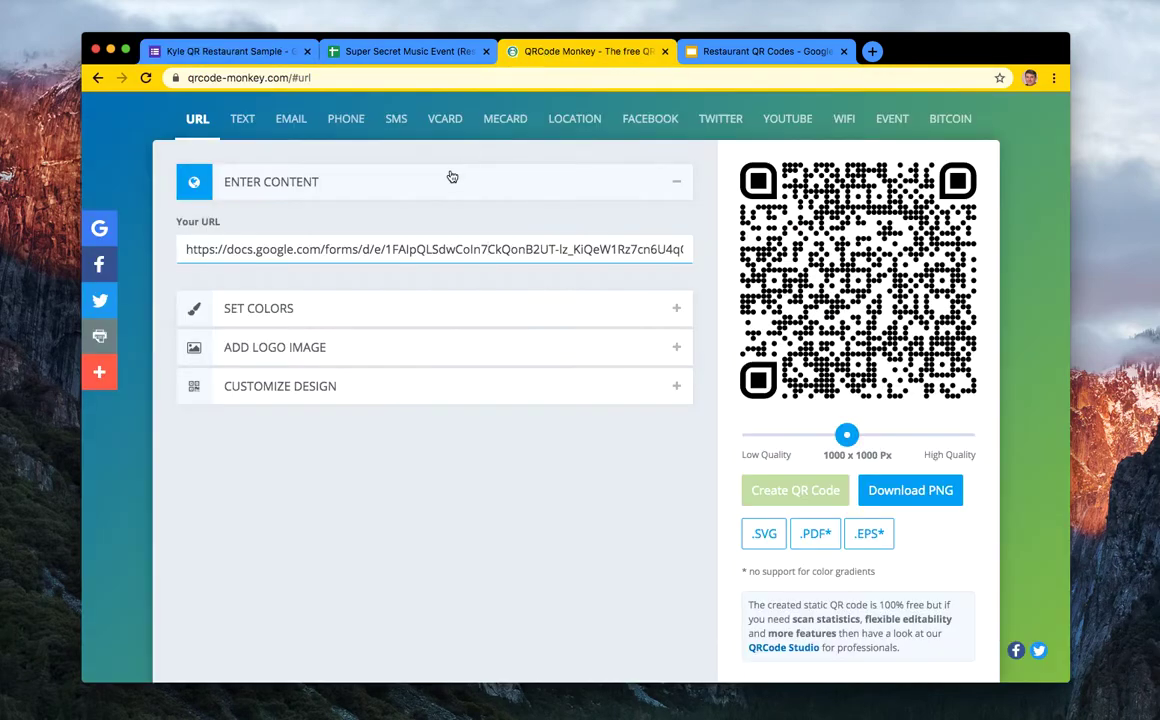
triple_click(394, 252)
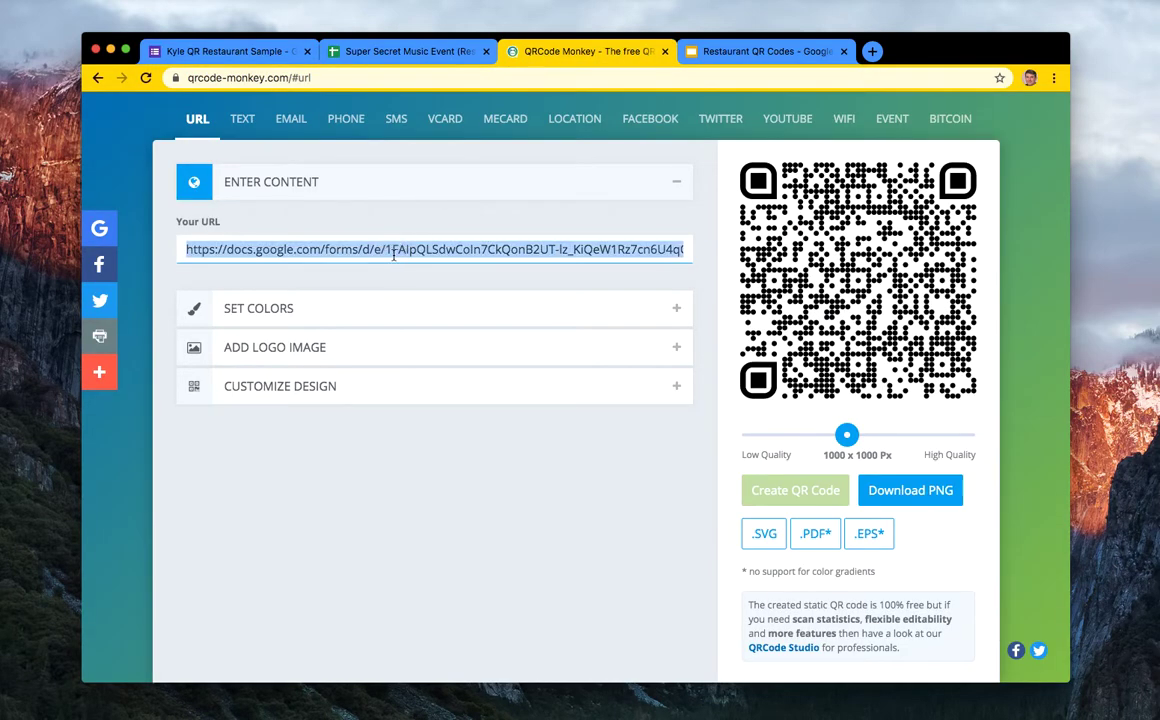
type("https://forms.gle/Hch71C8mJFv7MVoE7")
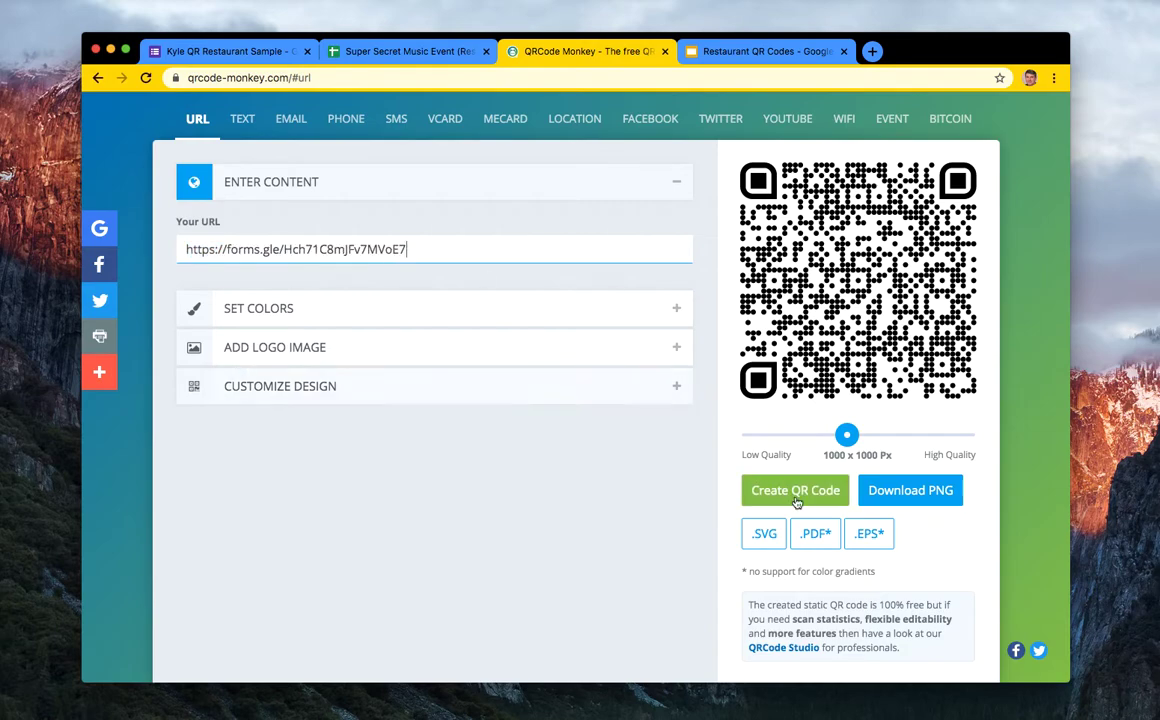
left_click(801, 490)
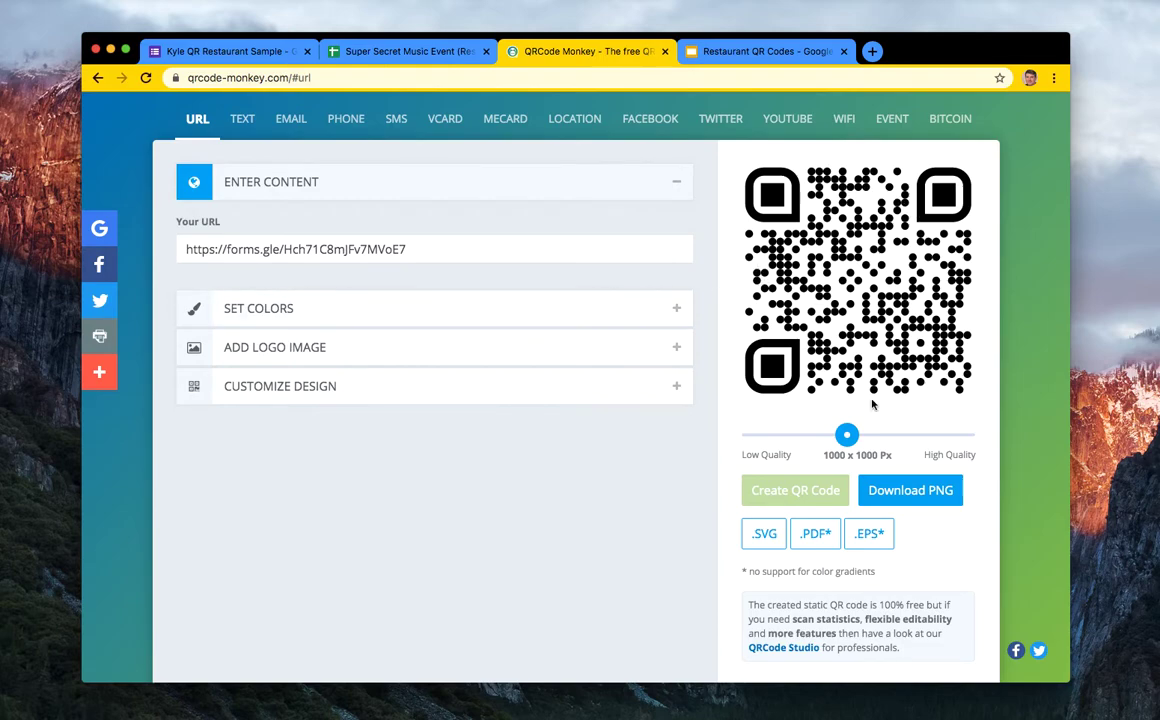
- Try a square-module body shape, then reset body and eye frames to plain squares
left_click(414, 388)
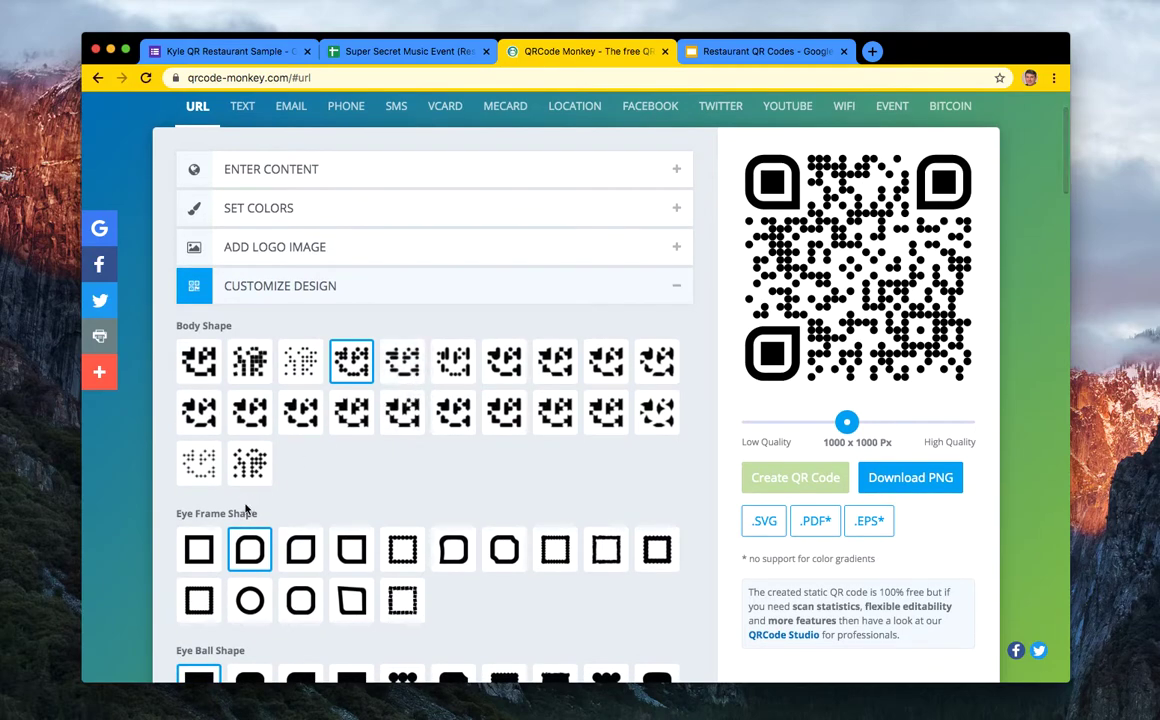
scroll(270, 452, "down", 1)
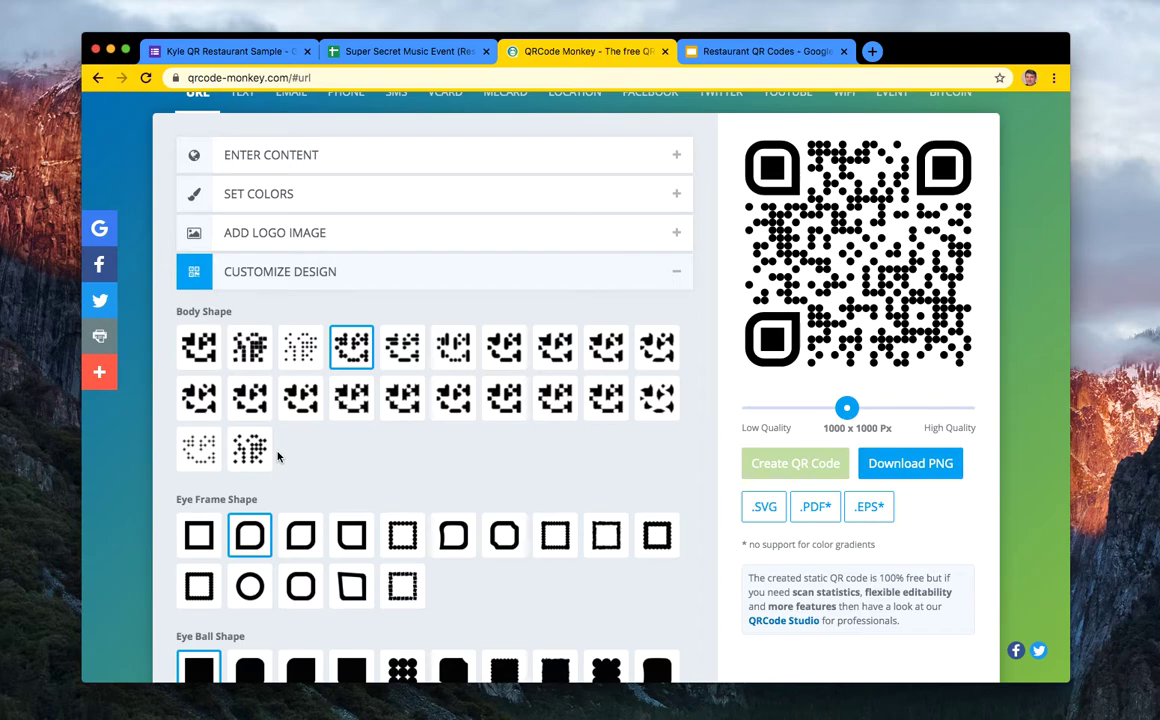
left_click(240, 347)
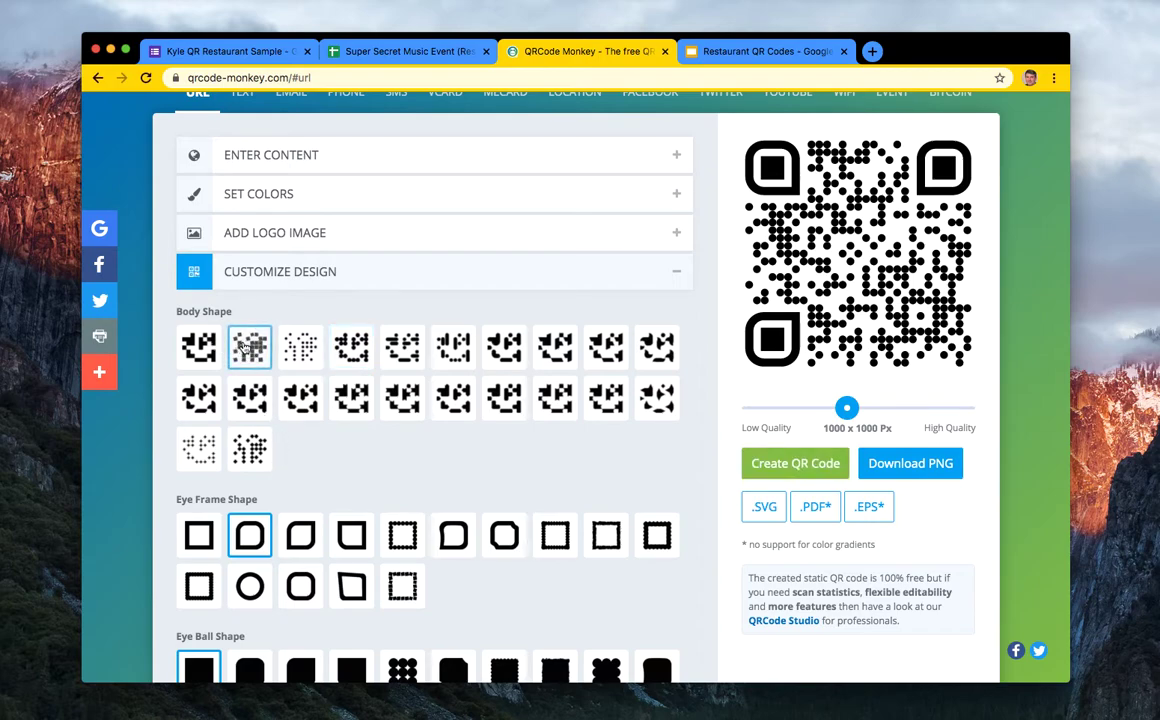
left_click(778, 472)
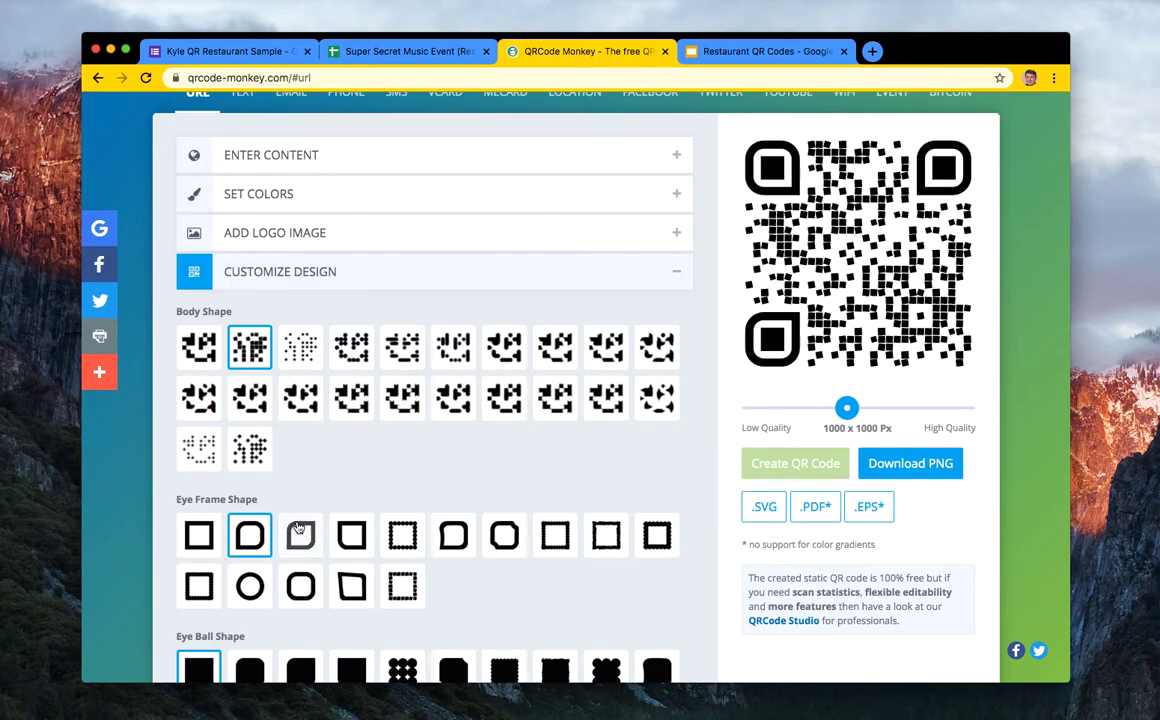
left_click(196, 345)
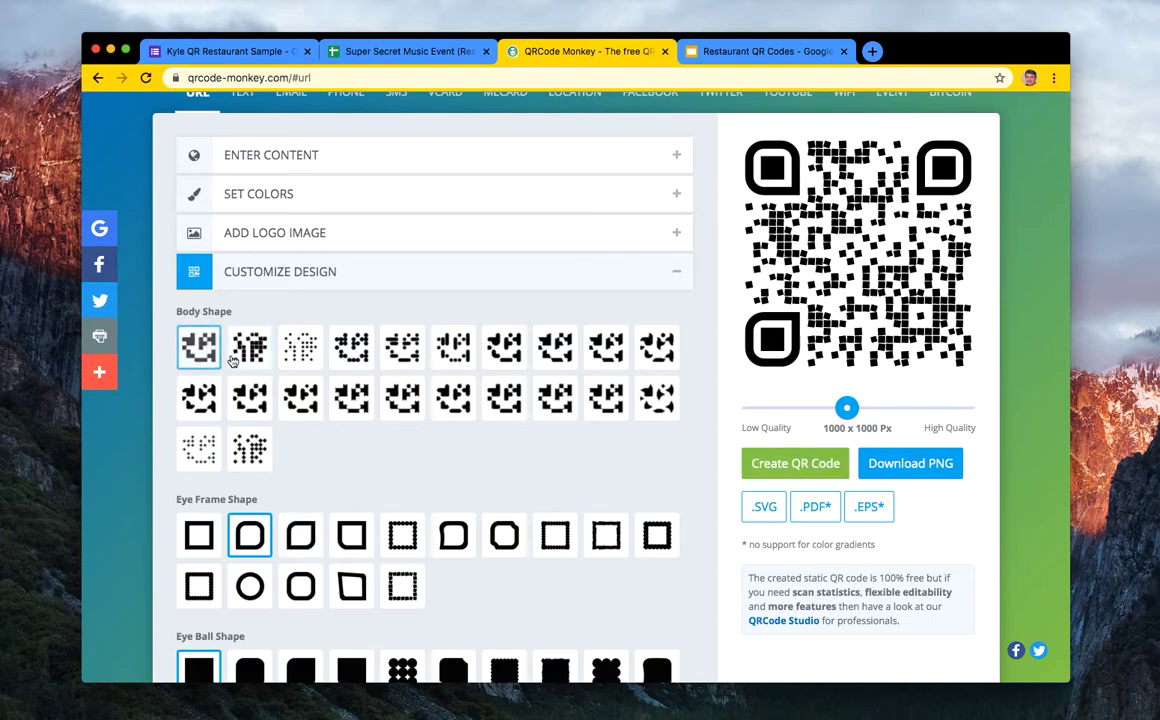
left_click(195, 536)
scroll(200, 590, "down", 1)
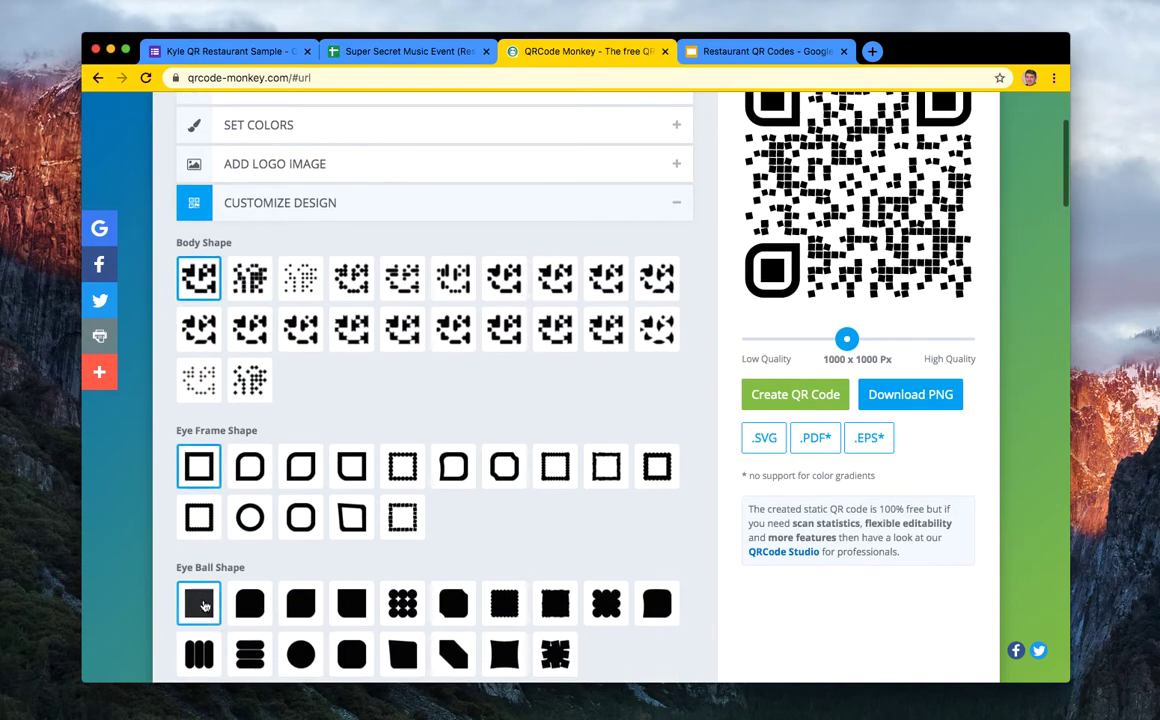
left_click(795, 395)
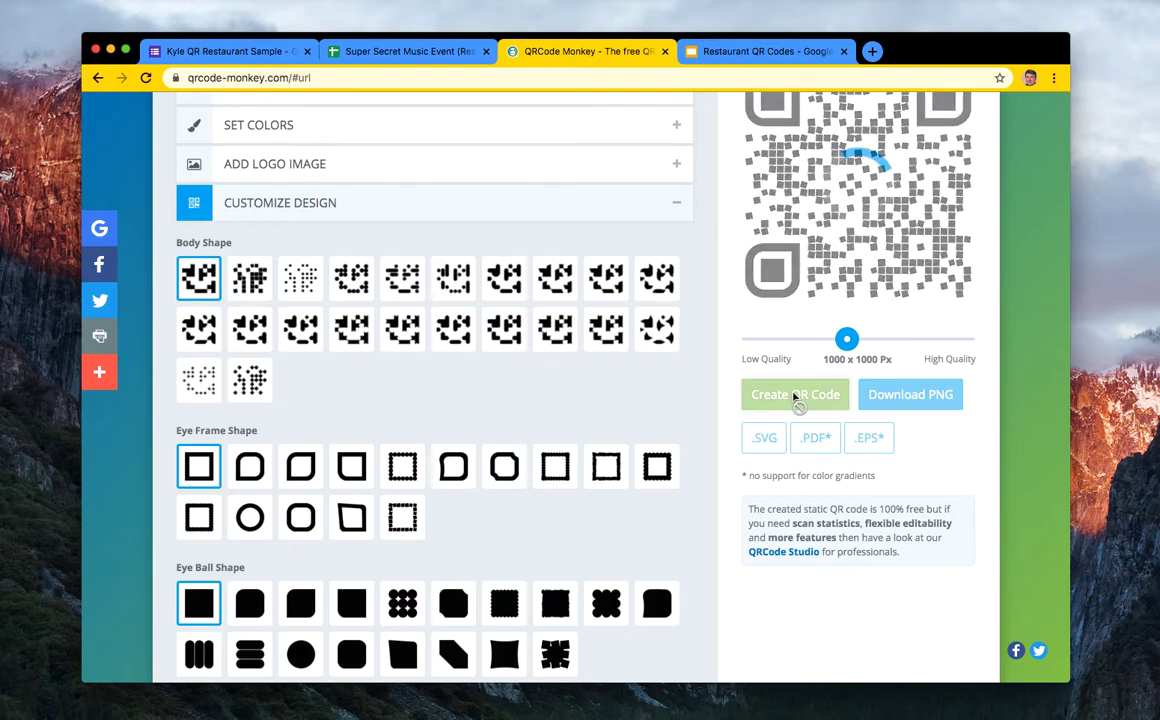
- Choose the dotted body shape and rounded eye frames, and regenerate the QR code
scroll(603, 394, "up", 1)
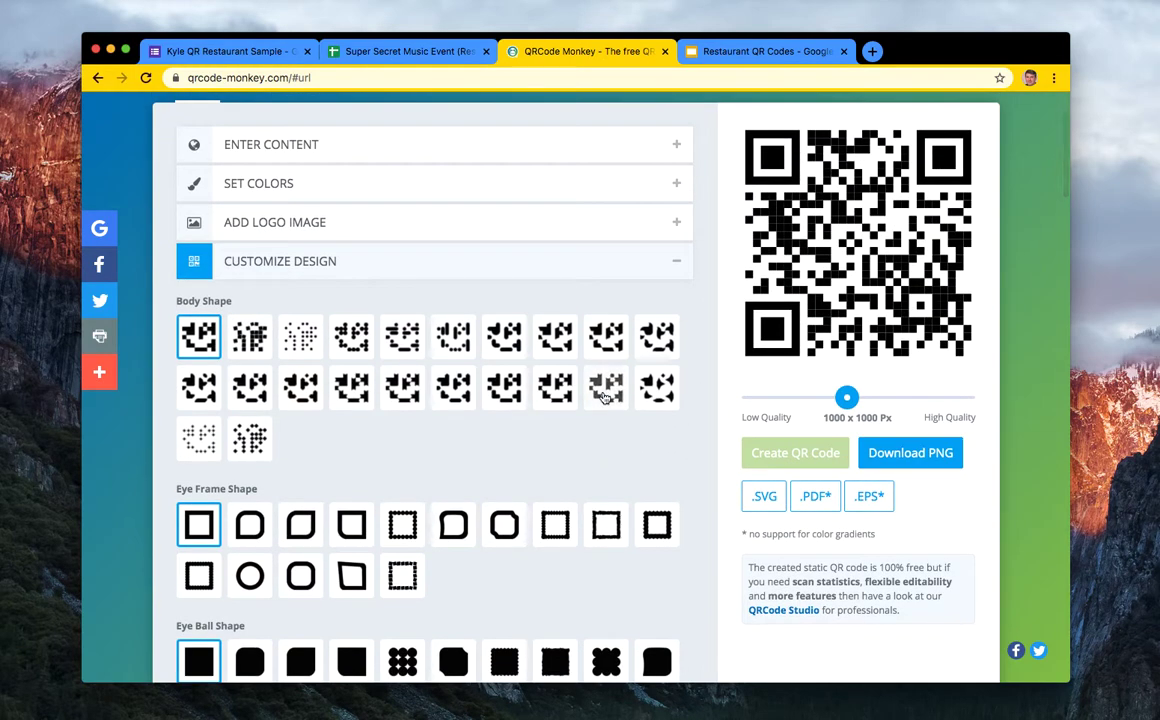
left_click(293, 350)
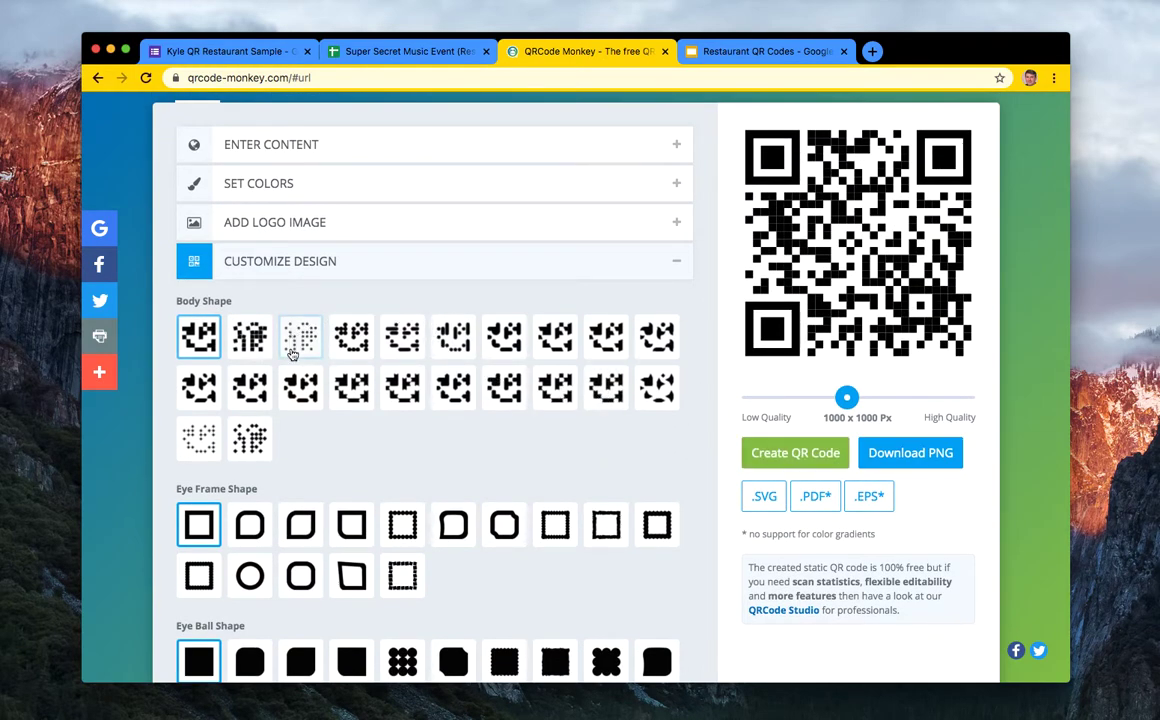
left_click(250, 524)
left_click(768, 450)
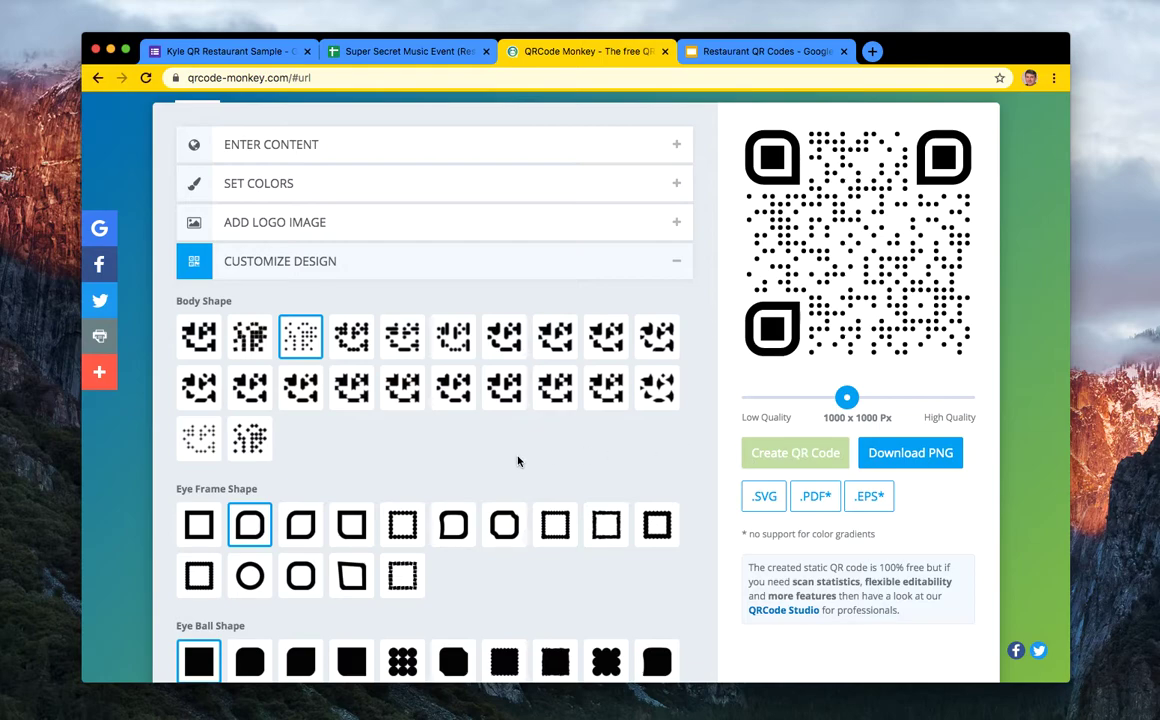
scroll(518, 461, "up", 2)
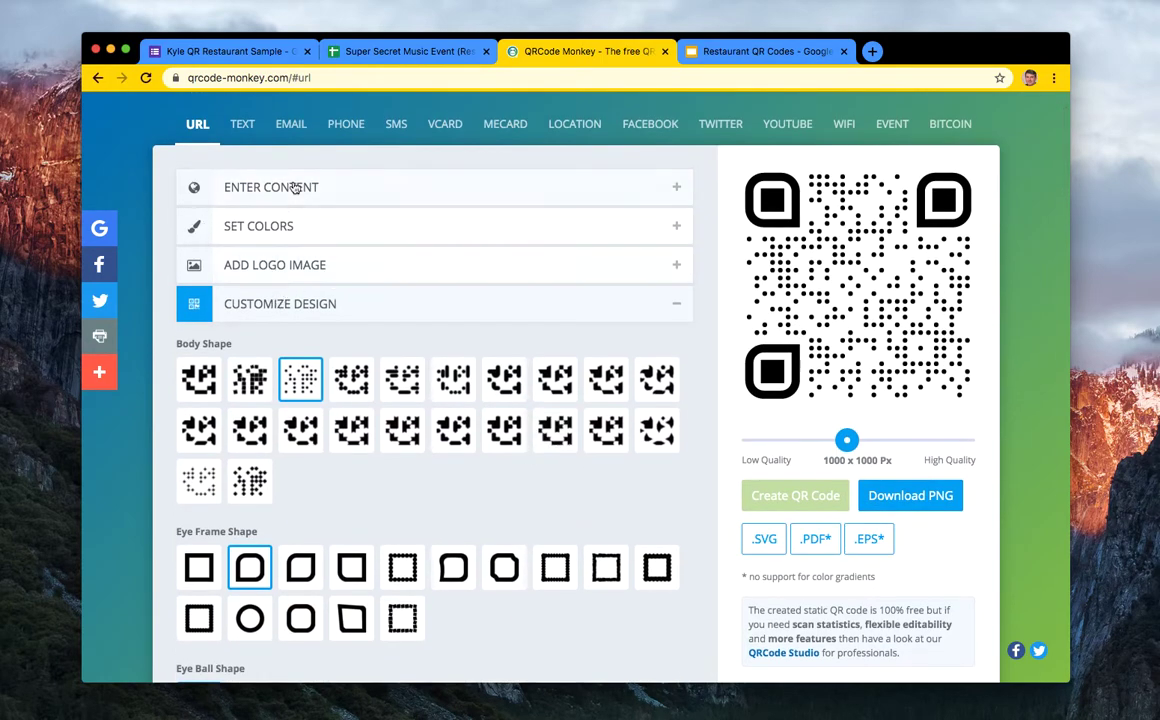
- Verify the encoded form link and download the dotted QR code as qr-code (1).png
left_click(297, 188)
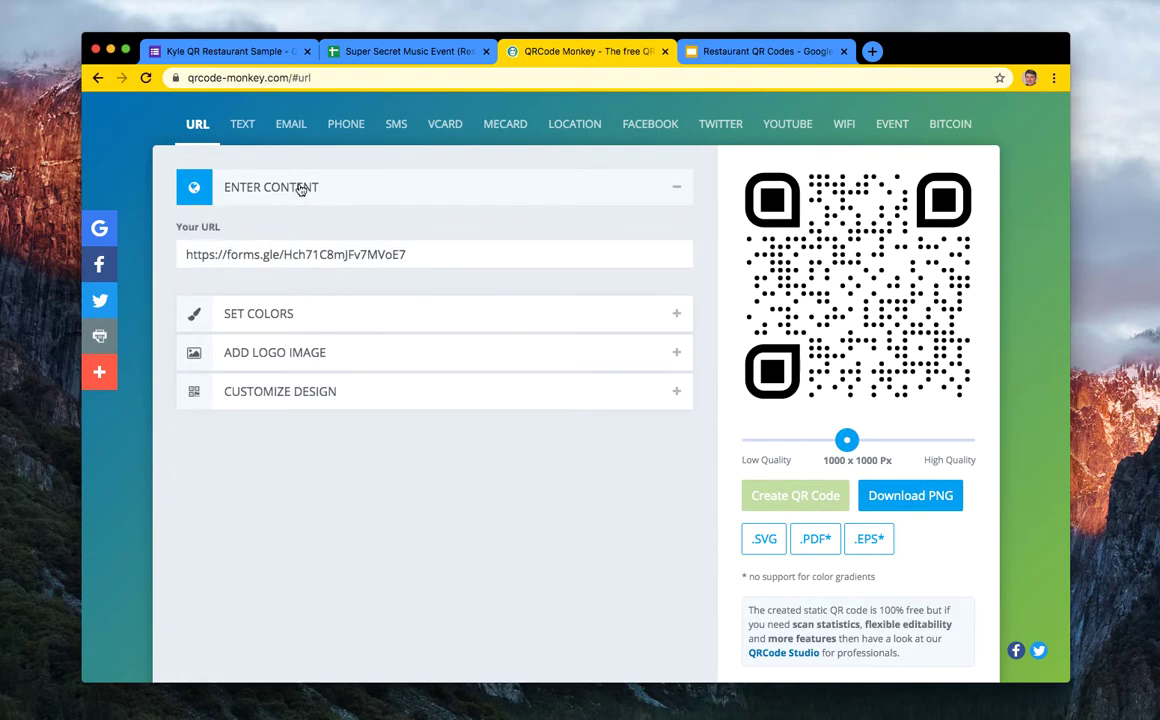
left_click(300, 190)
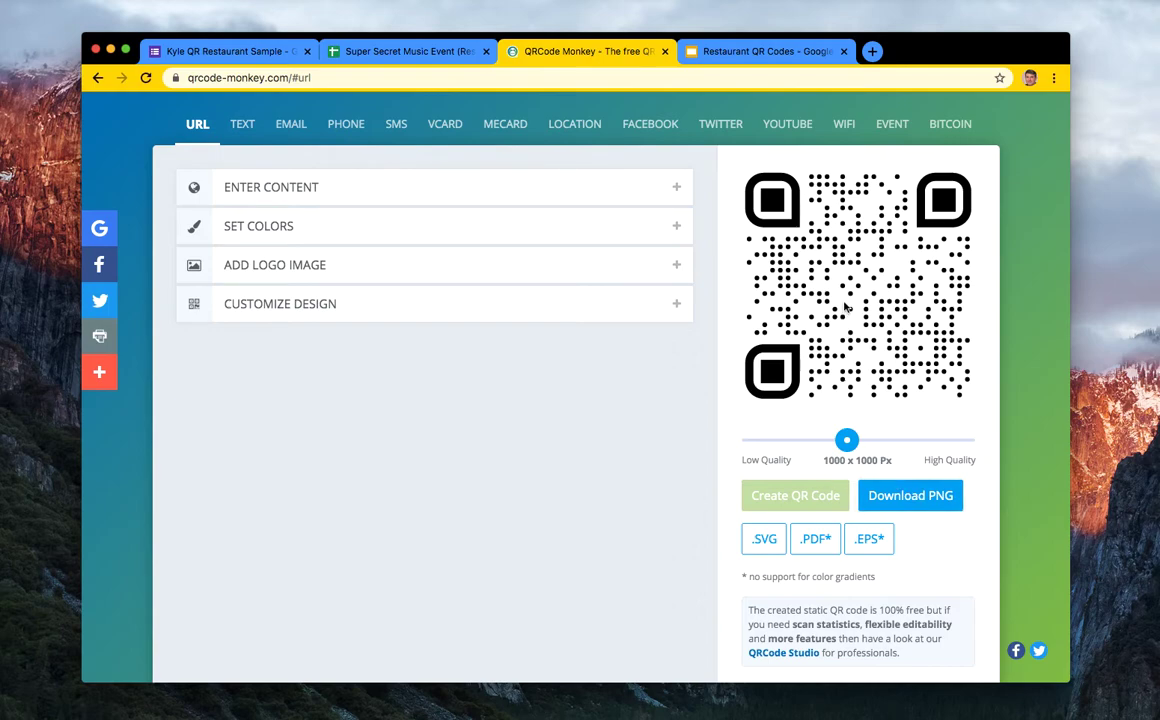
left_click(300, 188)
left_click(289, 253)
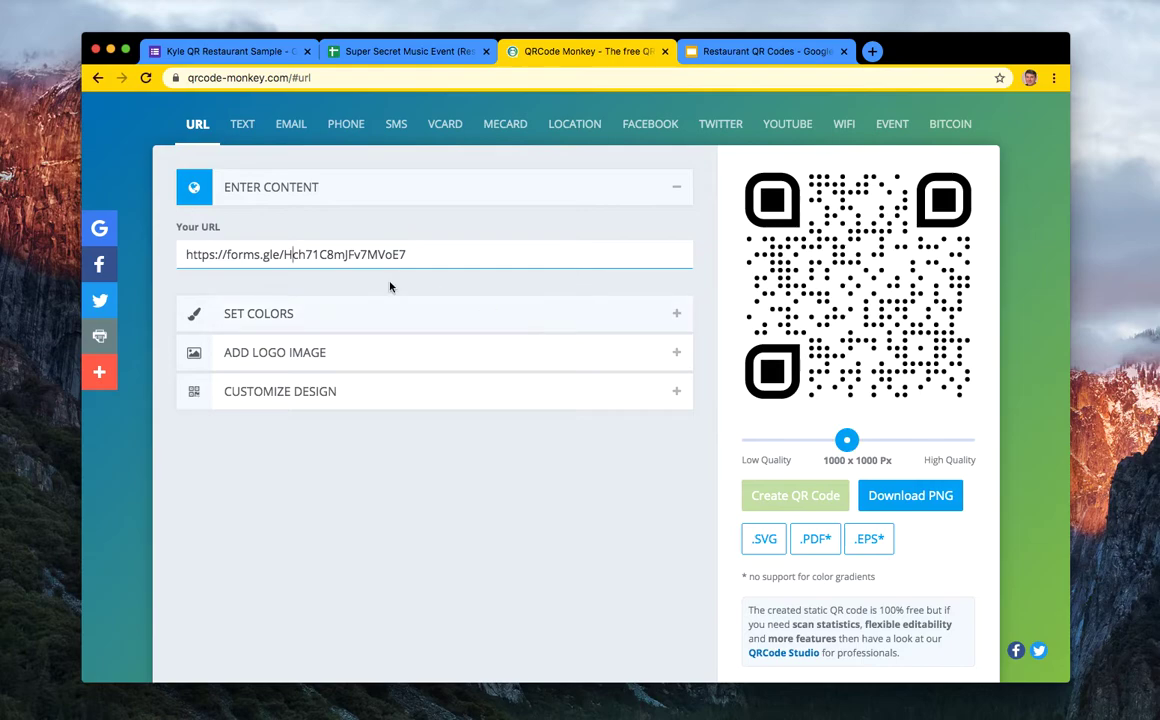
left_click(836, 285)
right_click(872, 278)
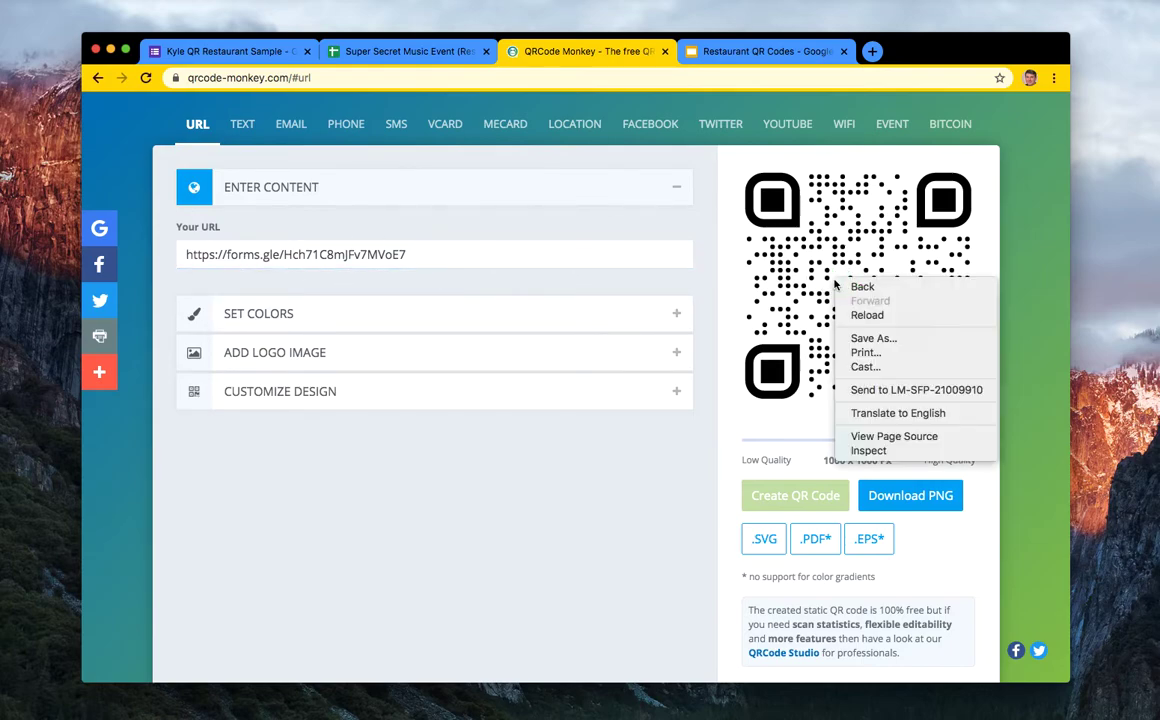
key("Escape")
left_click(922, 505)
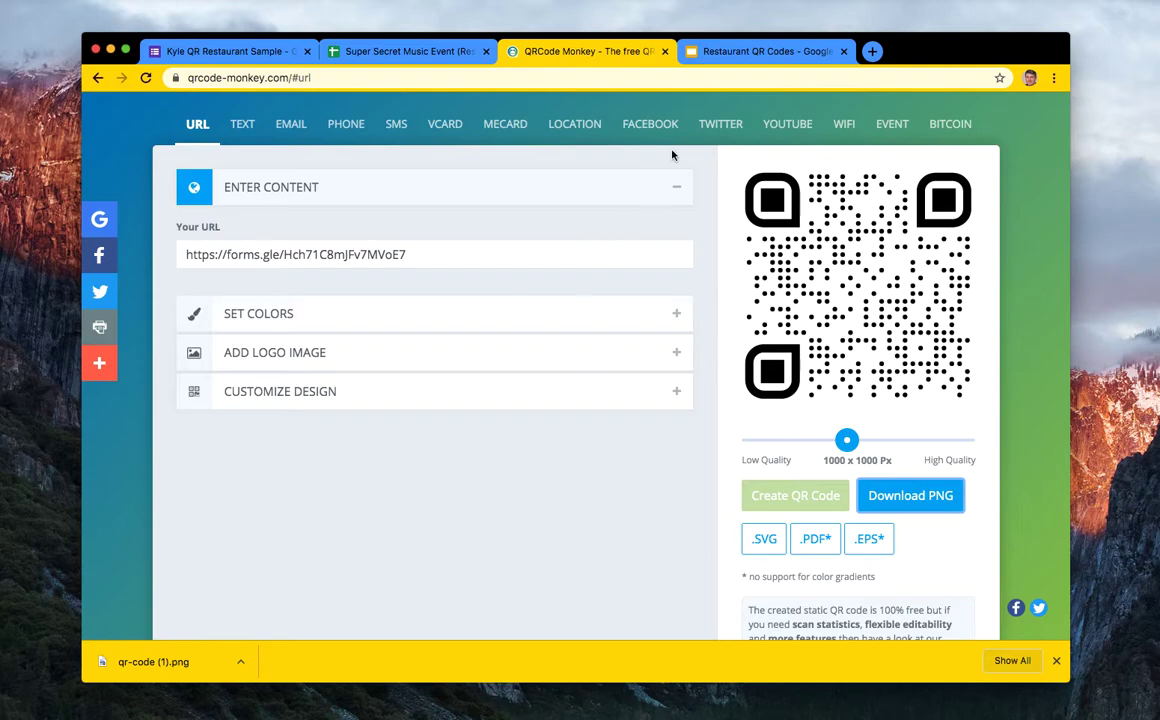
left_click(744, 56)
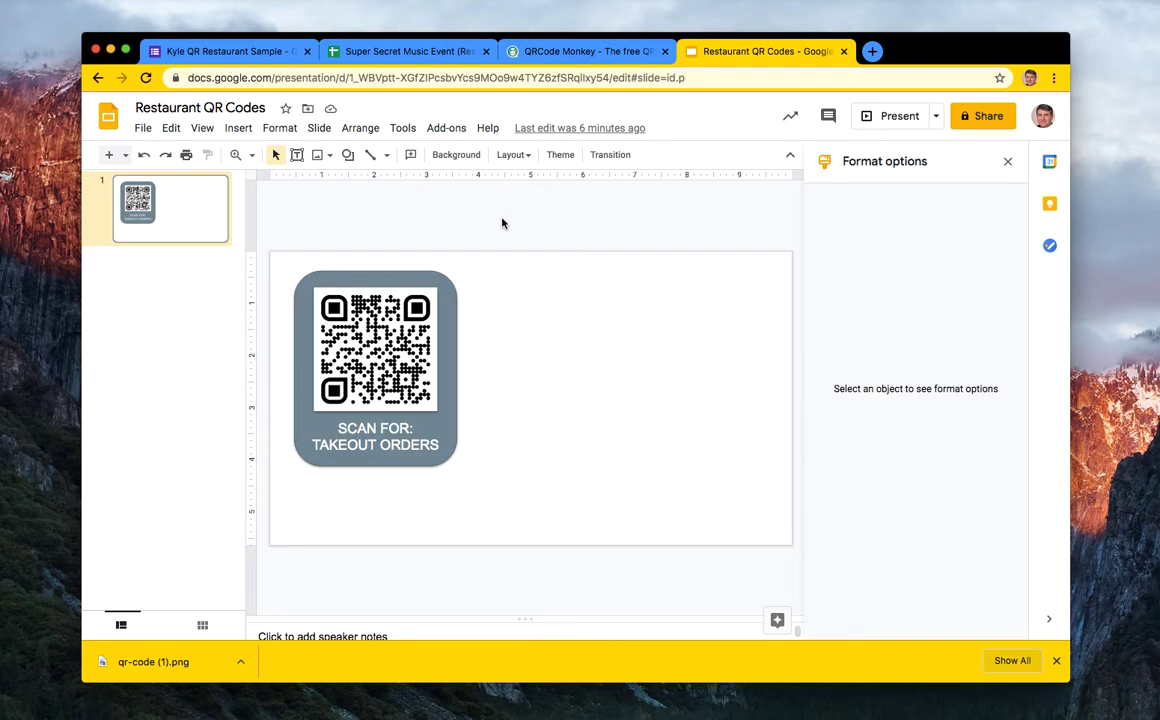
- Draw a rounded rectangle right of the TAKEOUT ORDERS card, its top level with the card's
left_click(1007, 161)
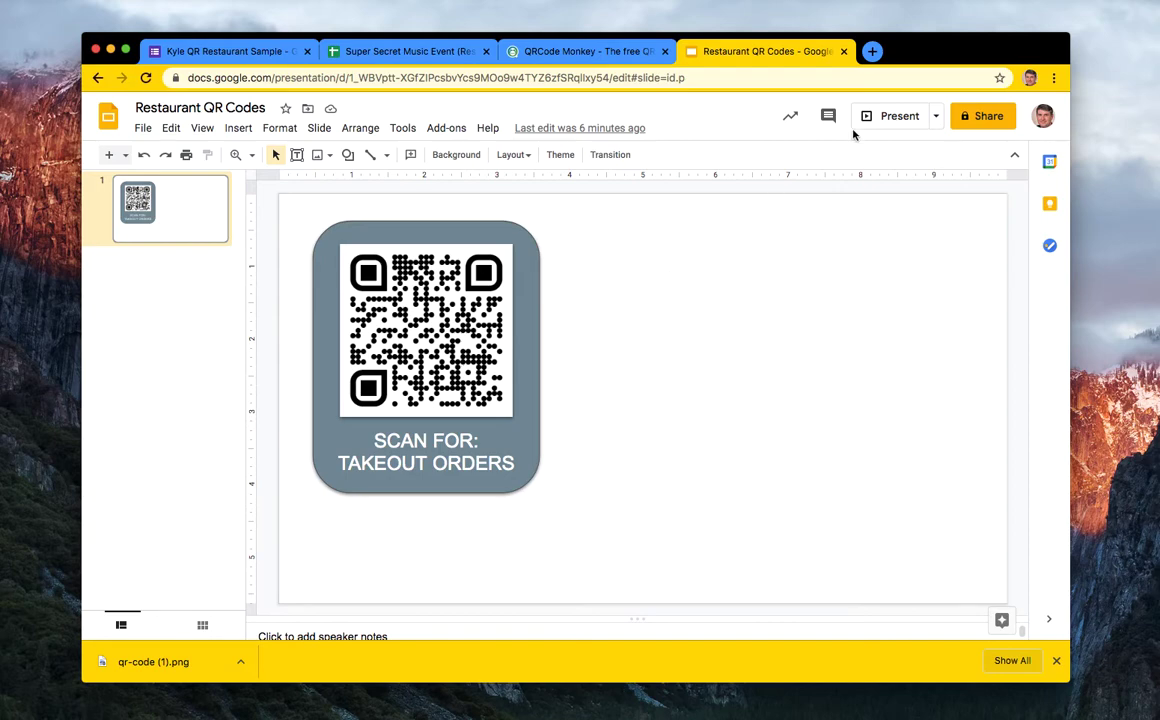
left_click_drag(885, 50, 865, 40)
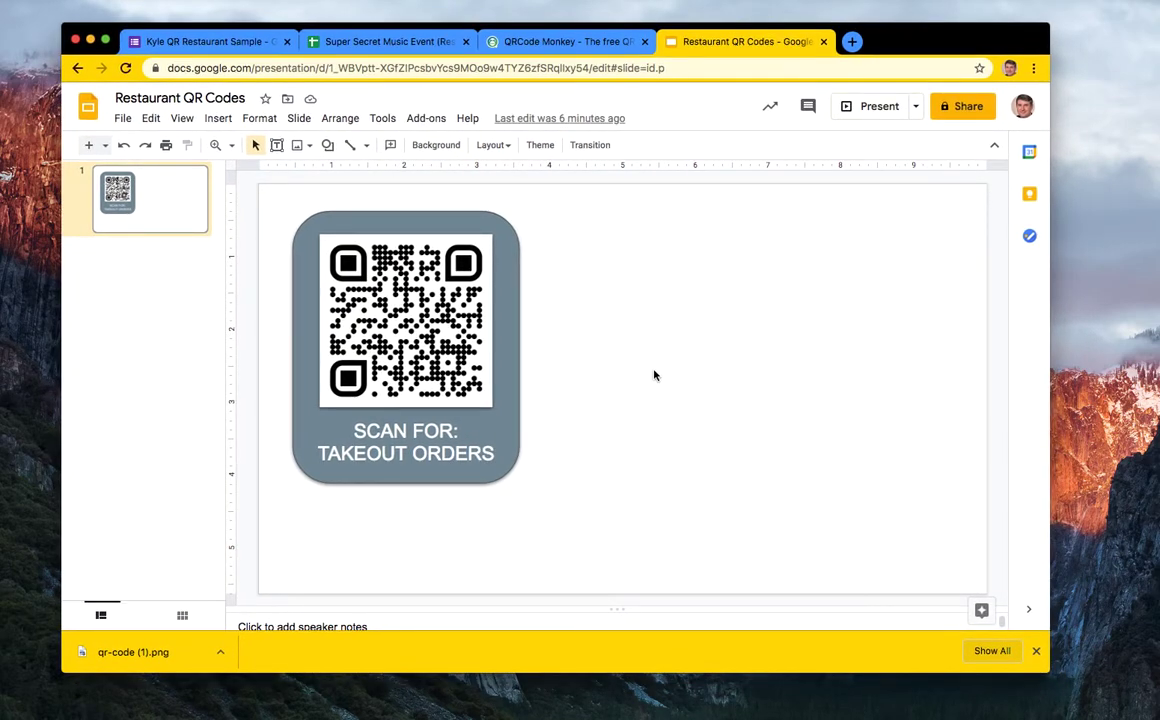
left_click(223, 122)
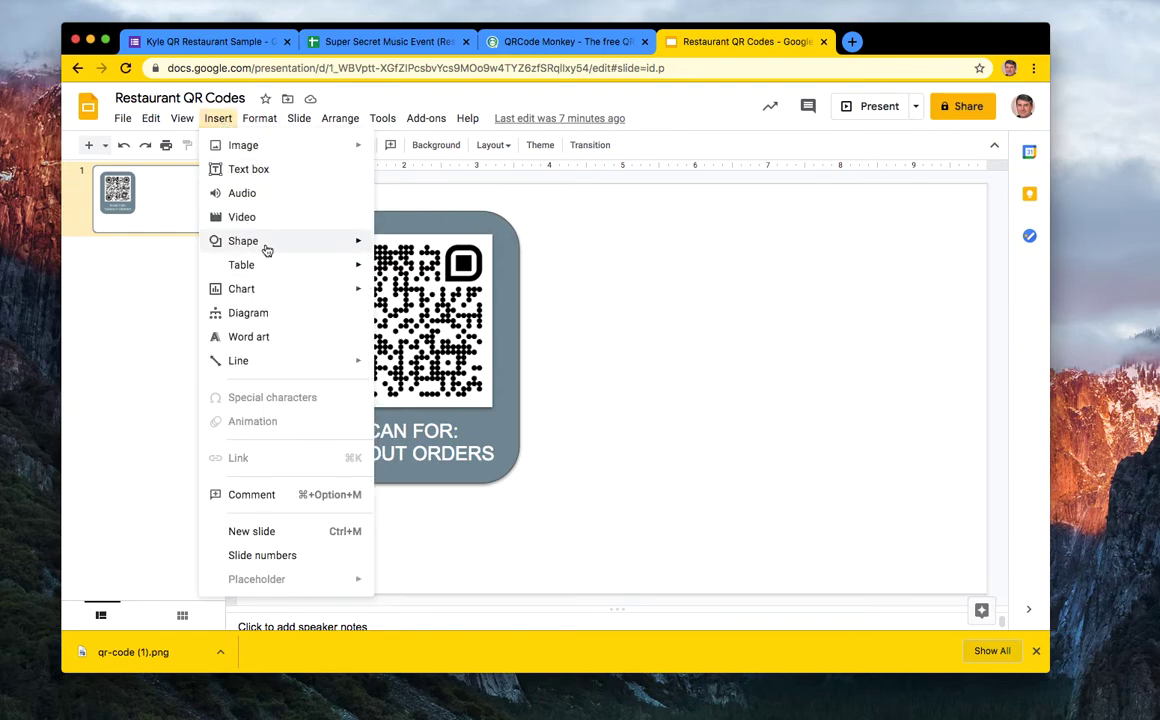
mouse_move(267, 246)
mouse_move(414, 246)
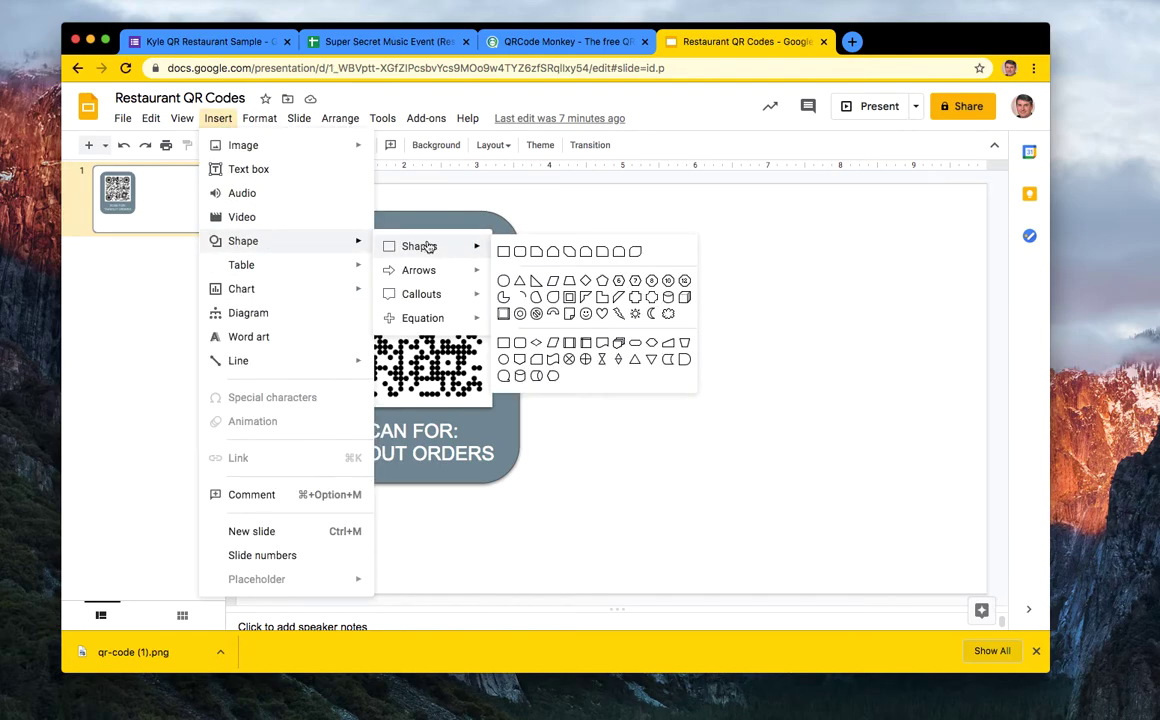
left_click(518, 253)
left_click_drag(583, 226, 787, 482)
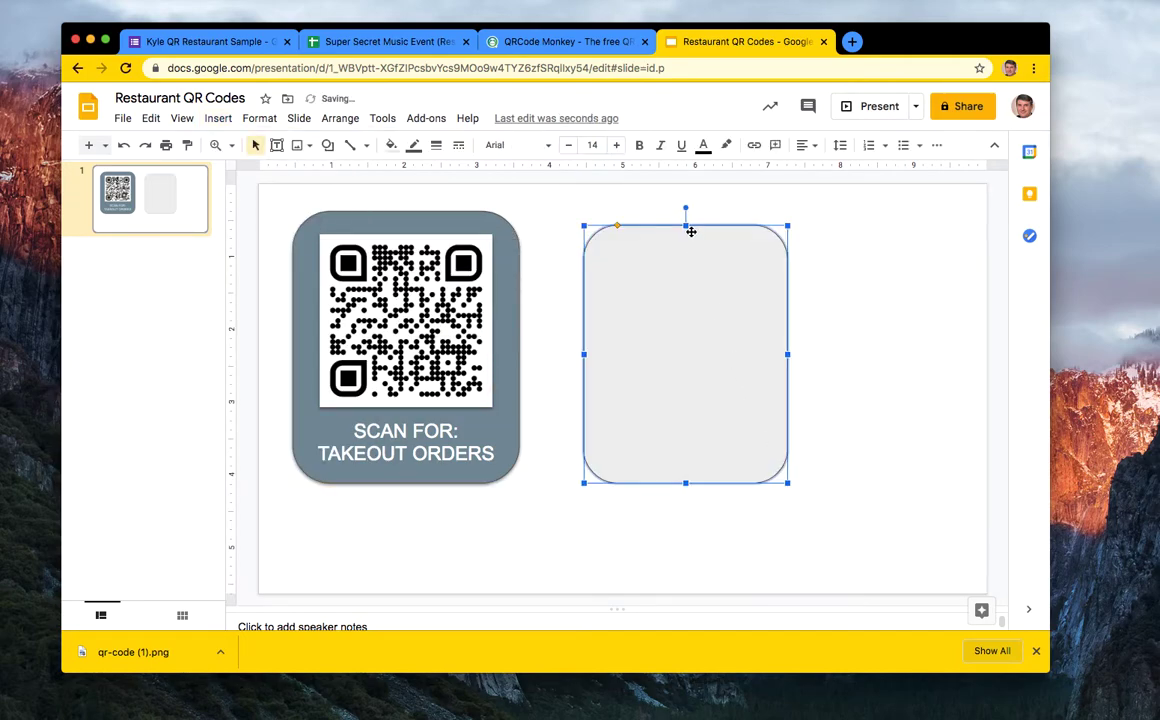
left_click_drag(686, 224, 687, 216)
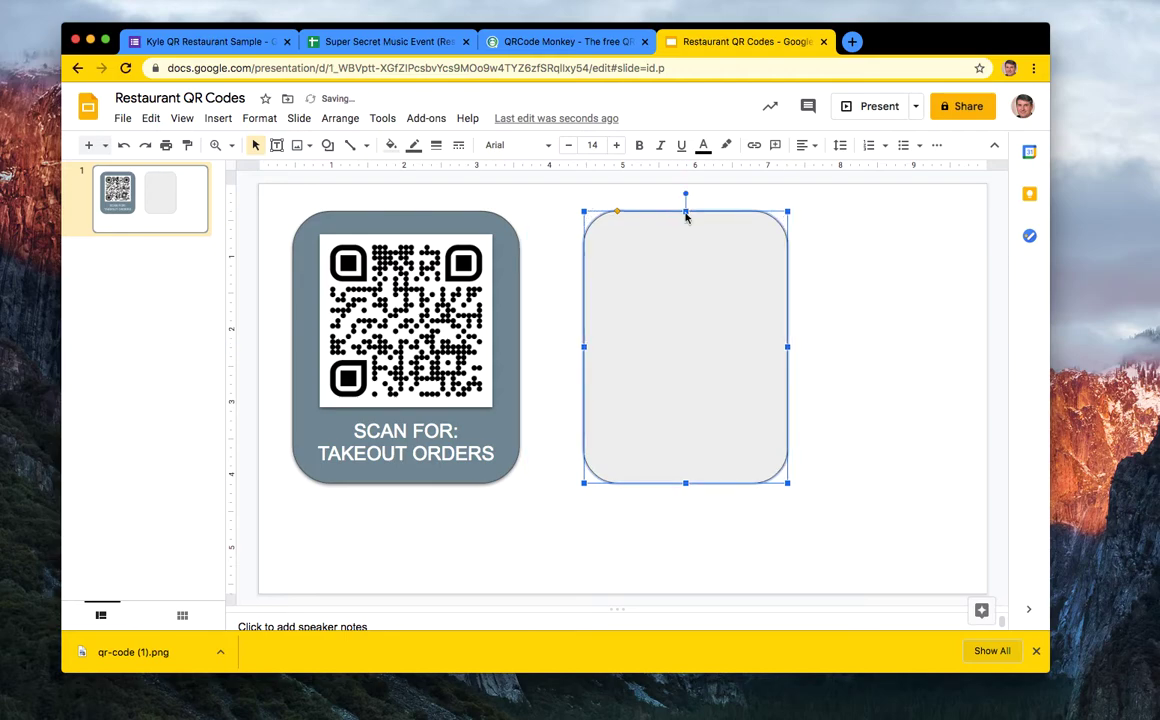
- Fill the new rounded rectangle blue
left_click(880, 324)
left_click(717, 321)
left_click(391, 145)
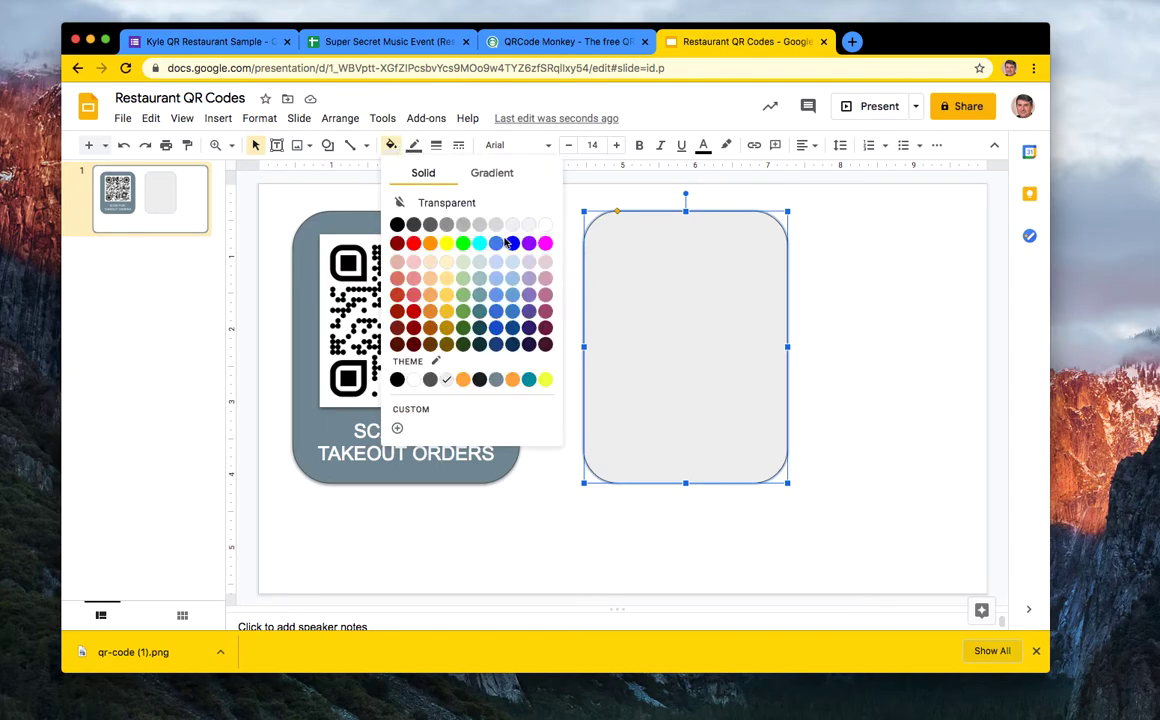
left_click(430, 344)
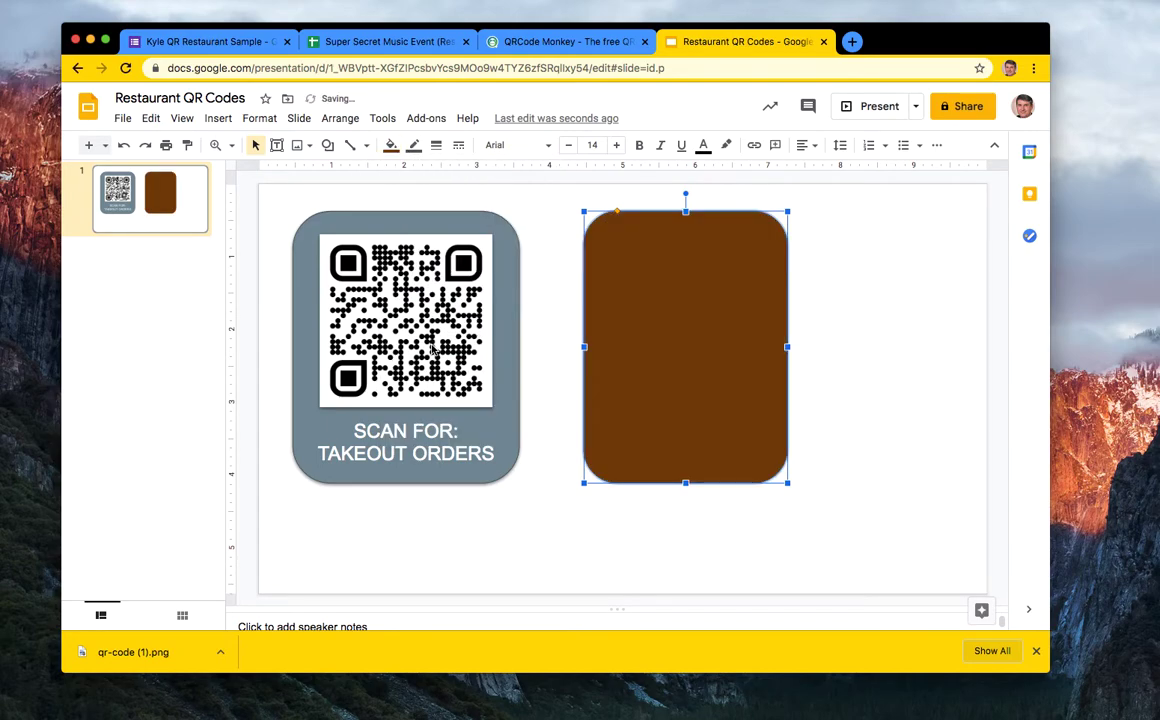
left_click(391, 145)
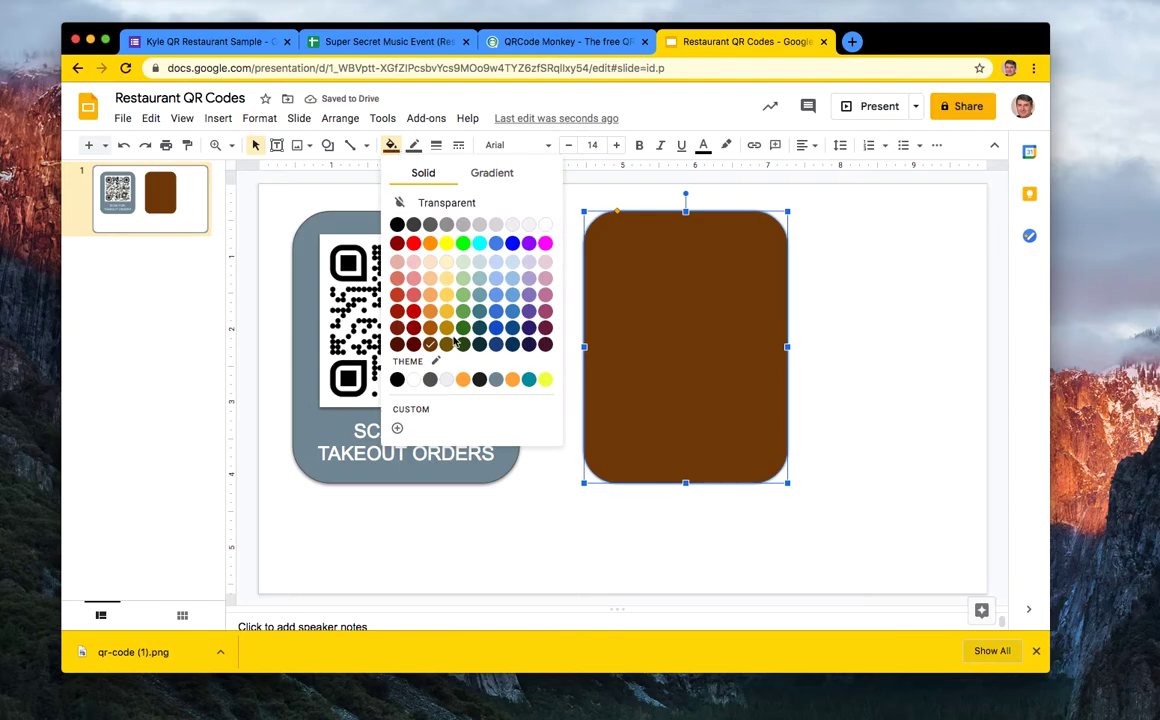
key("ctrl+z")
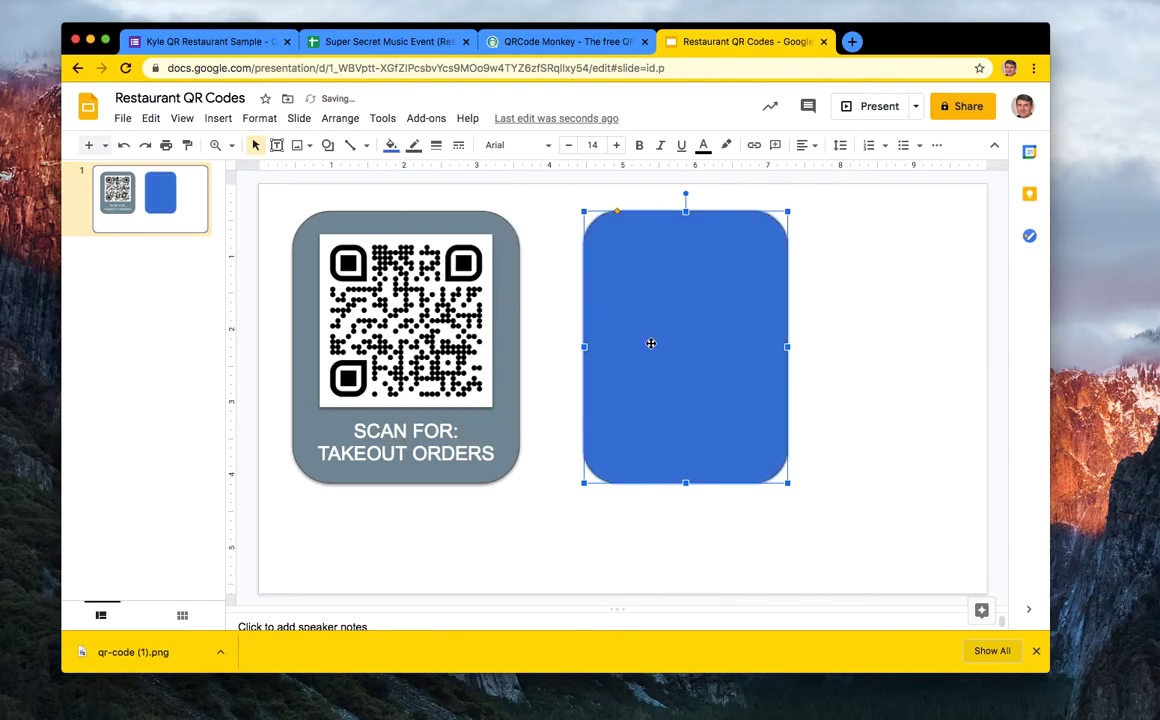
left_click(858, 353)
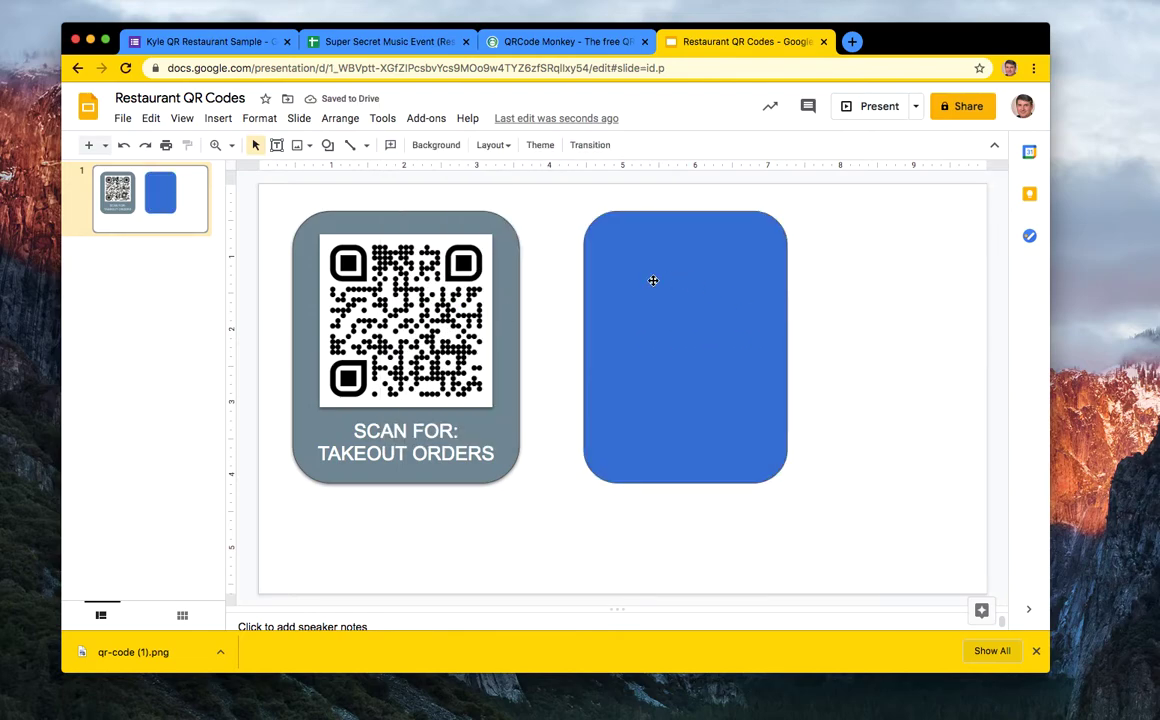
- Type 'Scan For:' and 'Takeout Orders' on two lines inside the blue rectangle
double_click(670, 335)
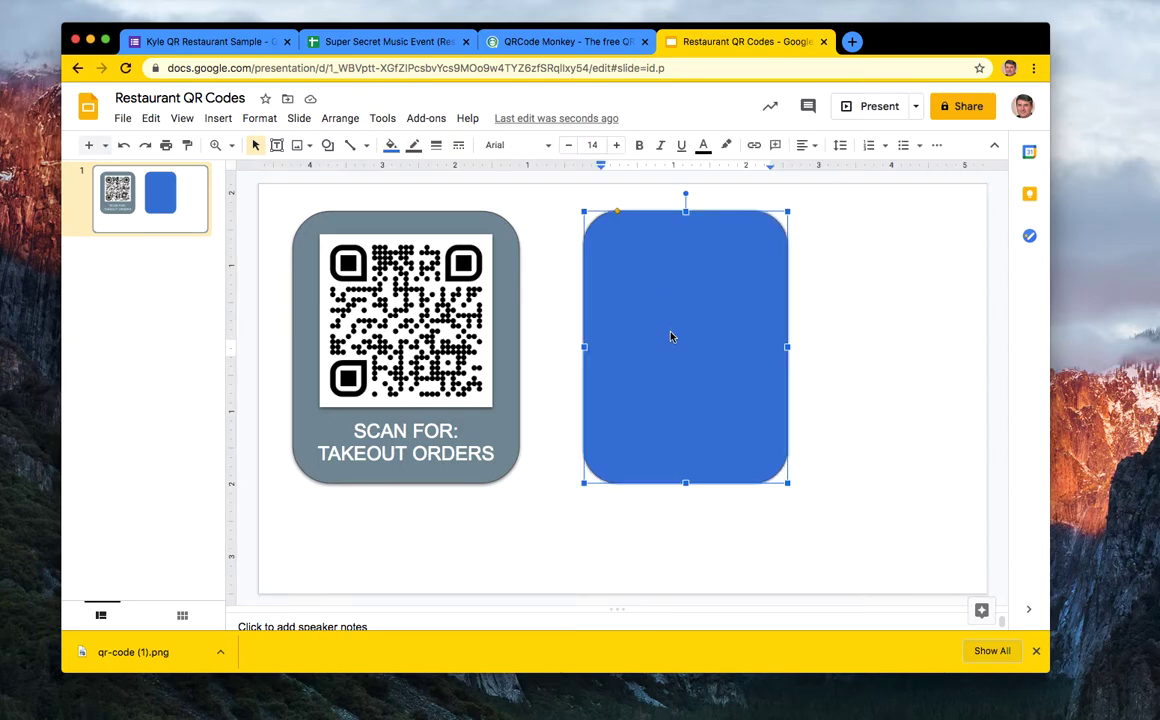
type("S")
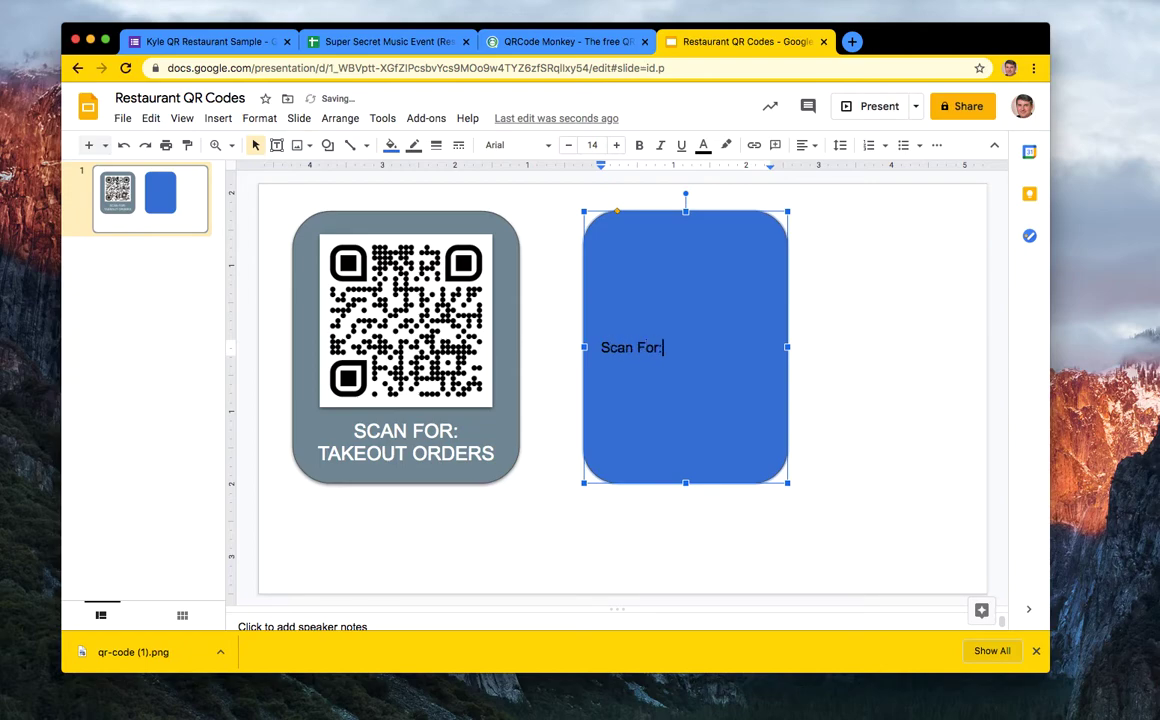
type("can For:")
key("Return")
type("Takout ORde")
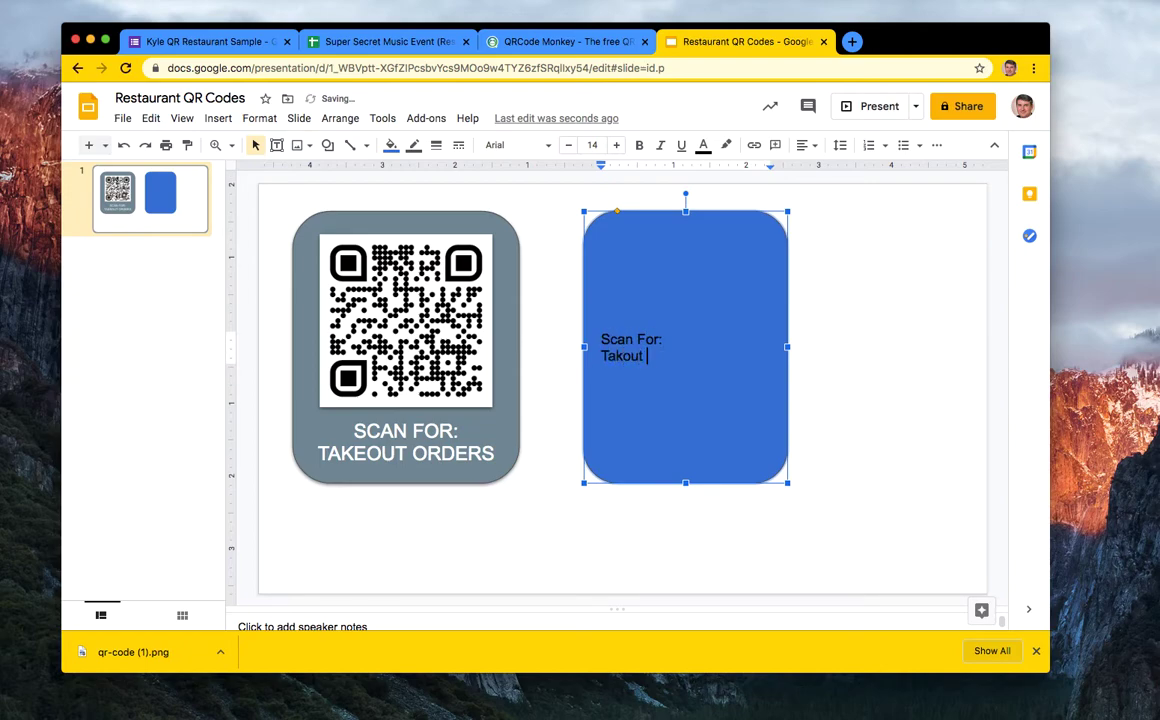
key("BackSpace")
key("BackSpace")
key("BackSpace")
type("Orders")
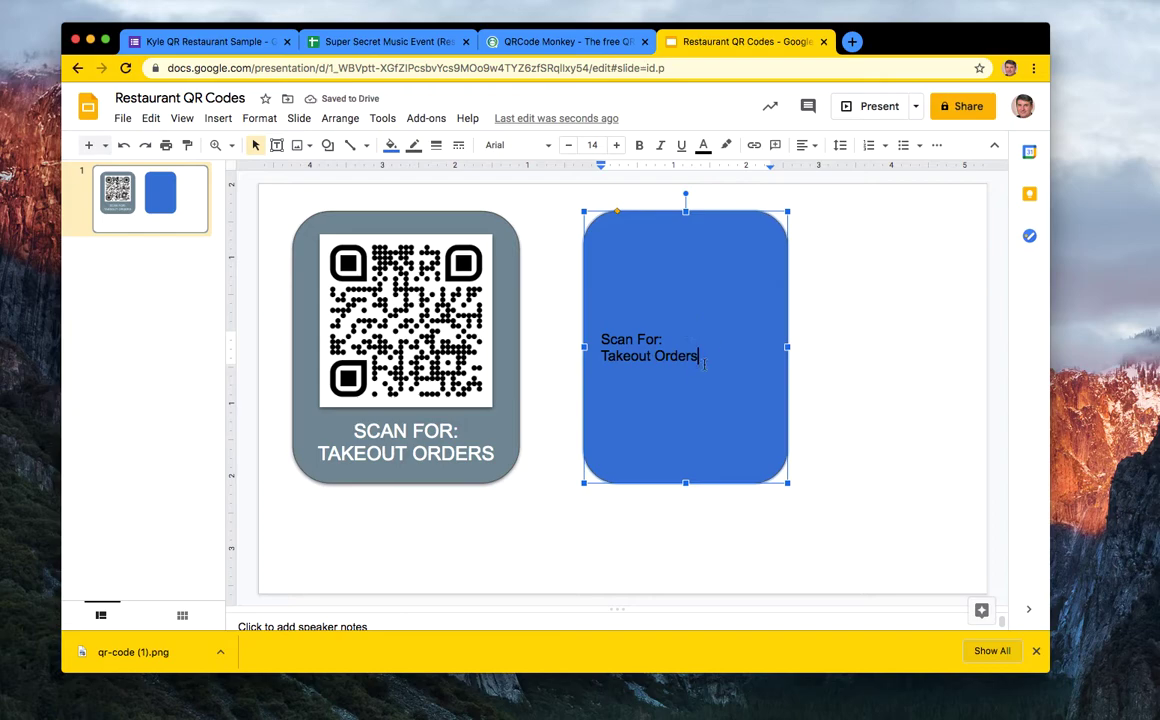
- Centre the Scan For: Takeout Orders text horizontally and align it to the card's bottom
left_click_drag(704, 355, 570, 324)
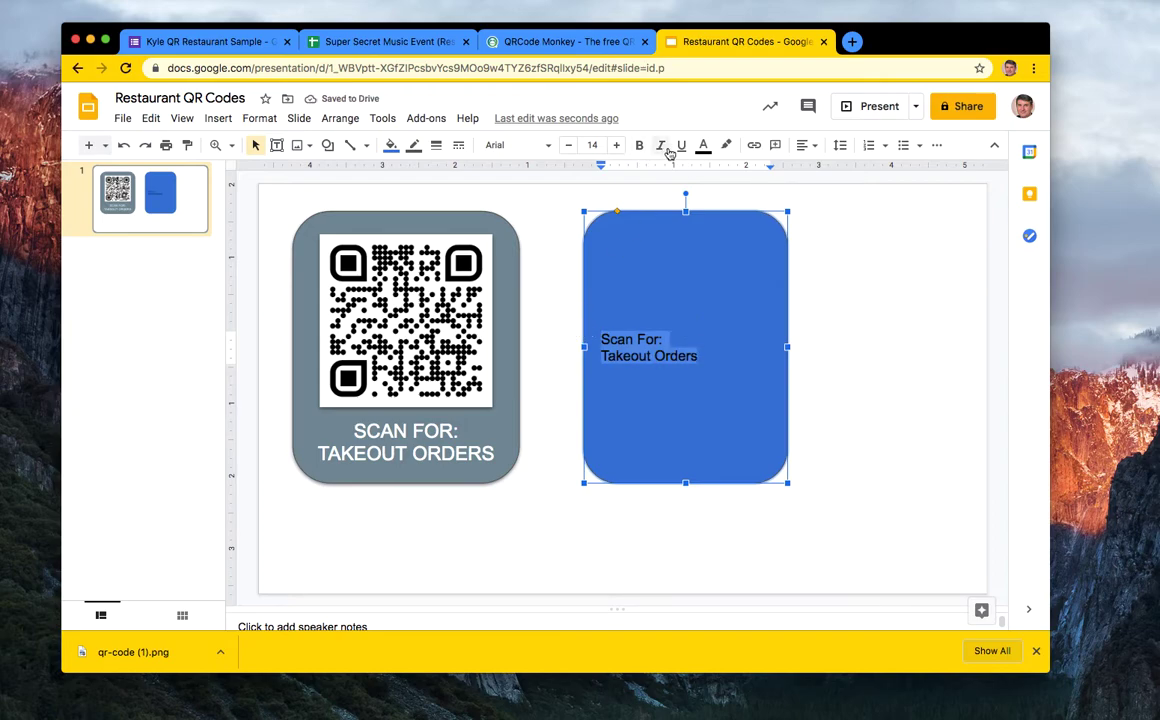
left_click(812, 146)
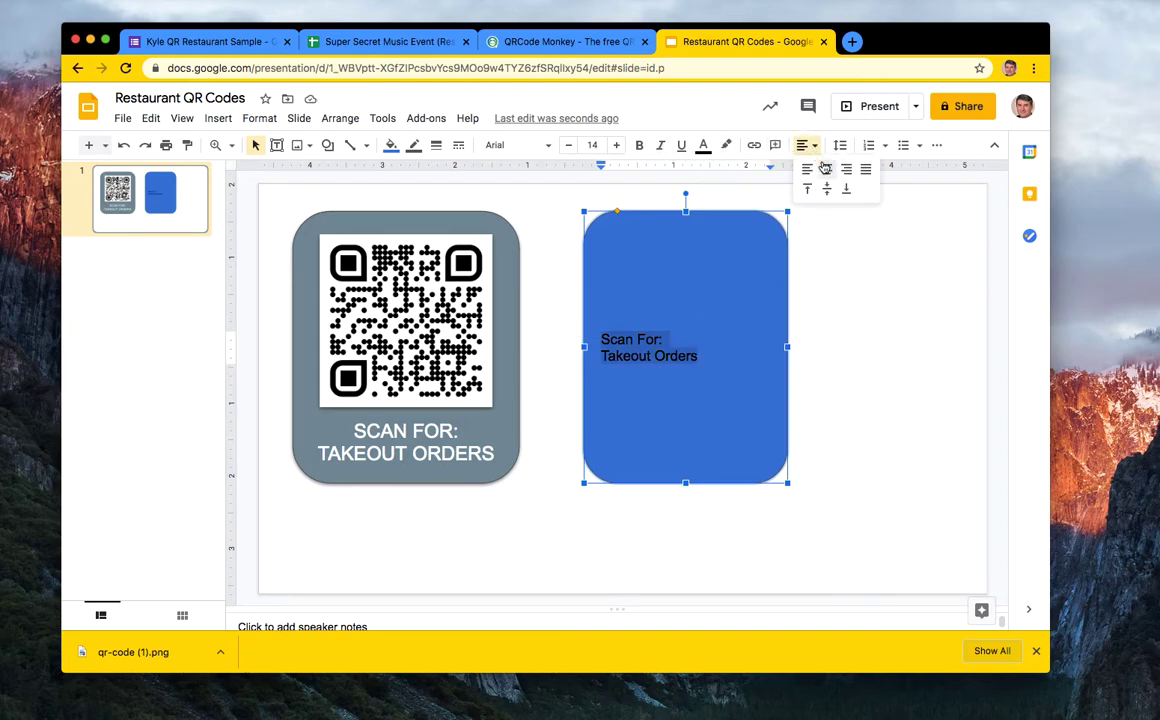
left_click(825, 168)
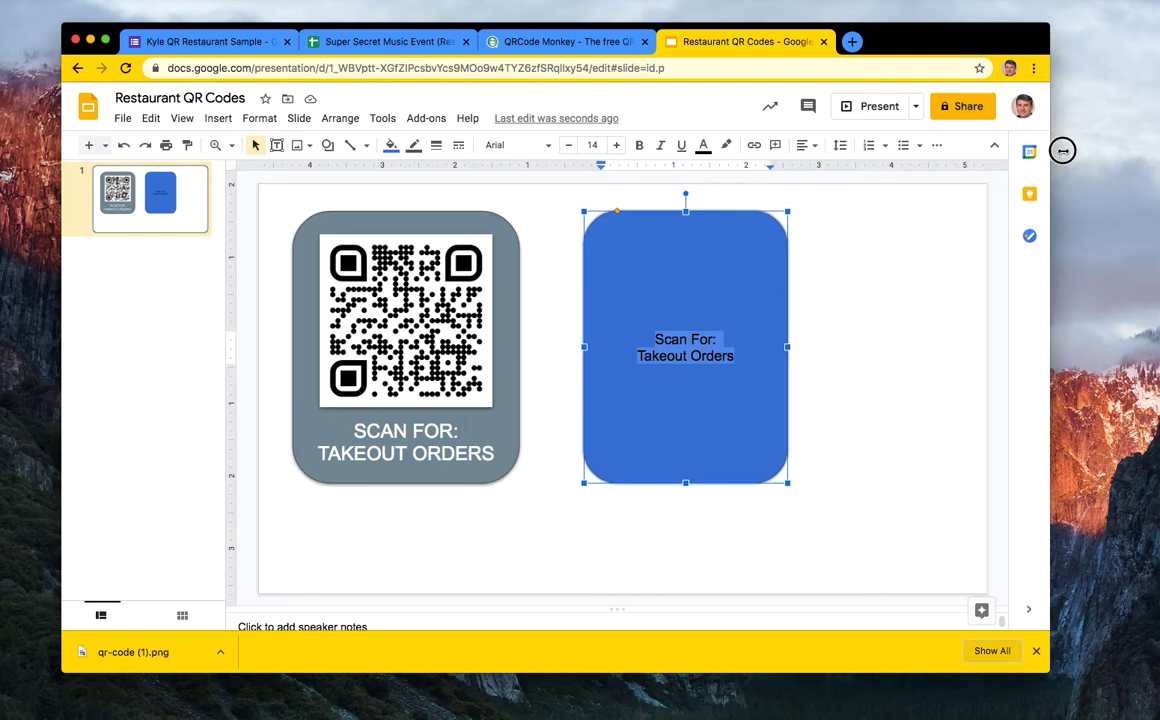
left_click_drag(1052, 150, 1096, 150)
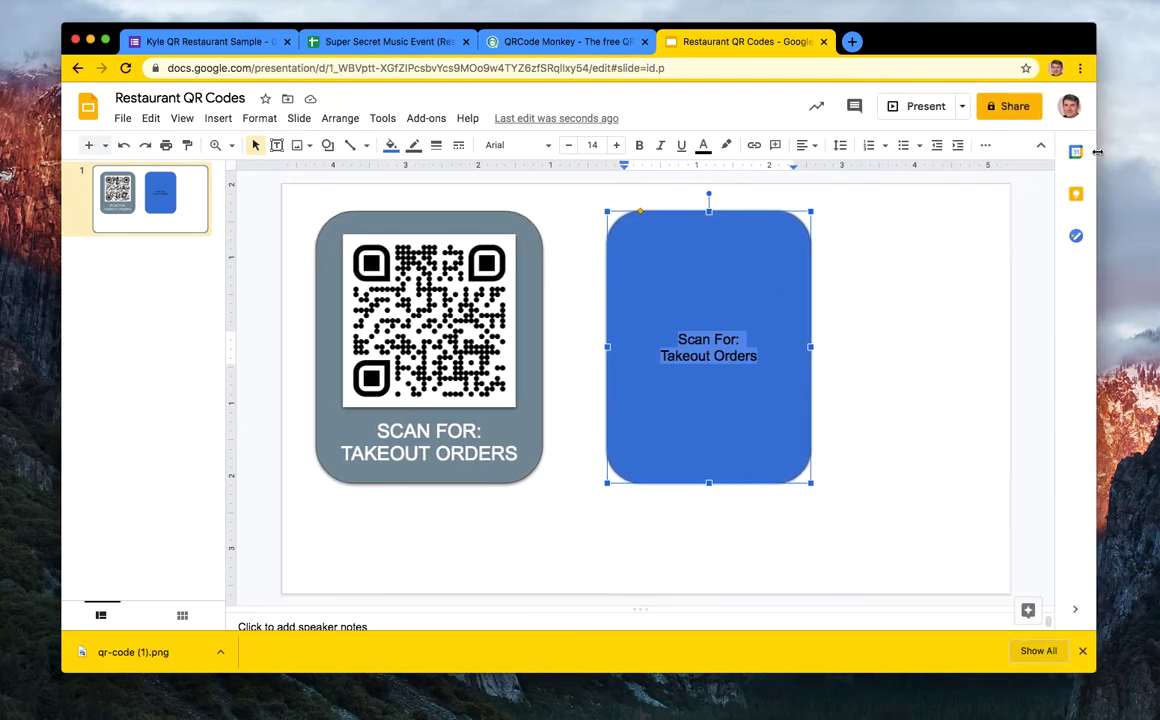
left_click_drag(62, 311, 38, 311)
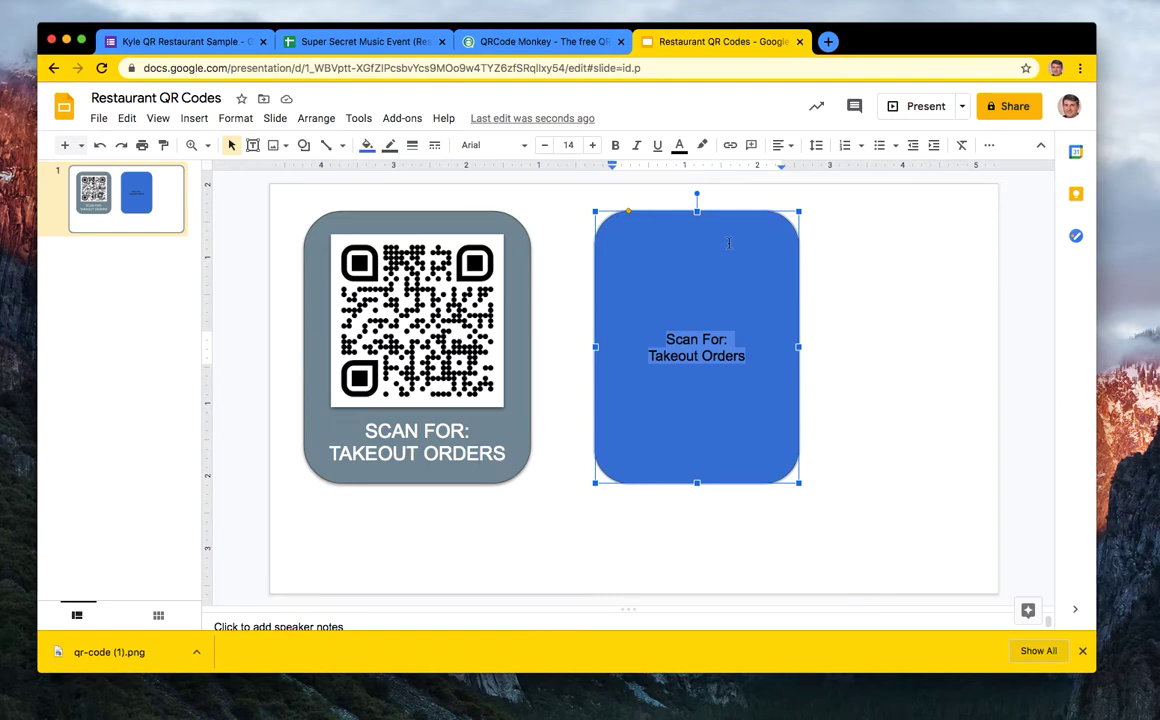
left_click(780, 145)
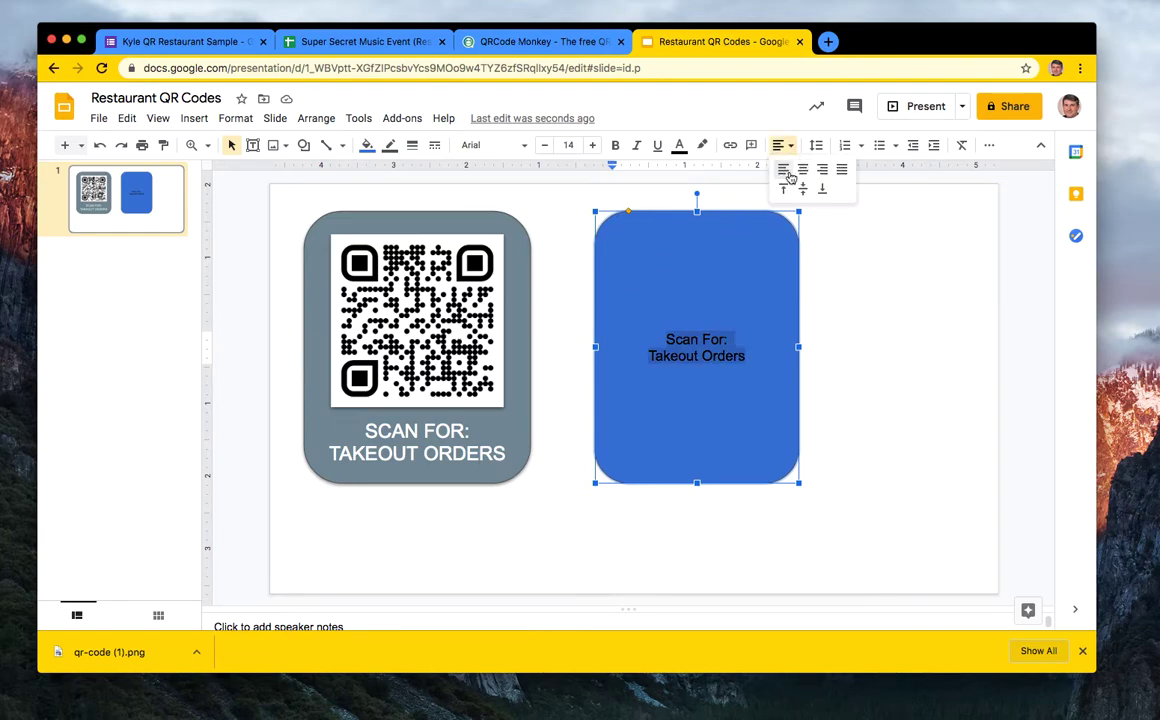
left_click(802, 170)
left_click(780, 145)
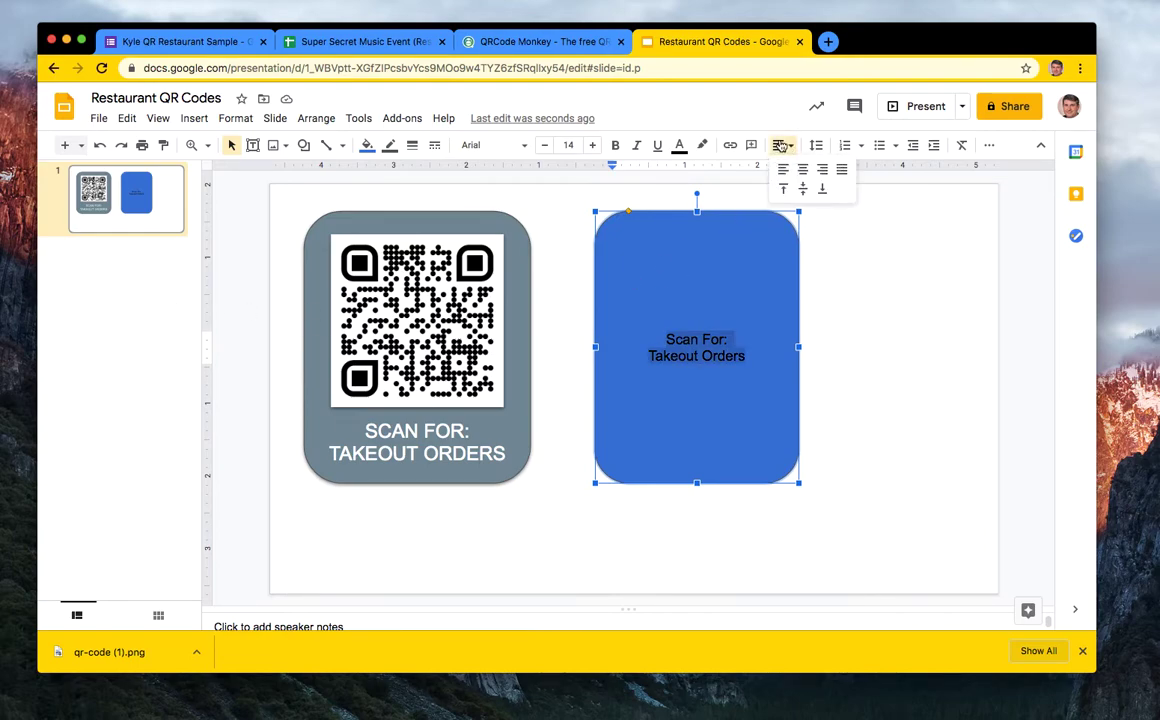
left_click(822, 189)
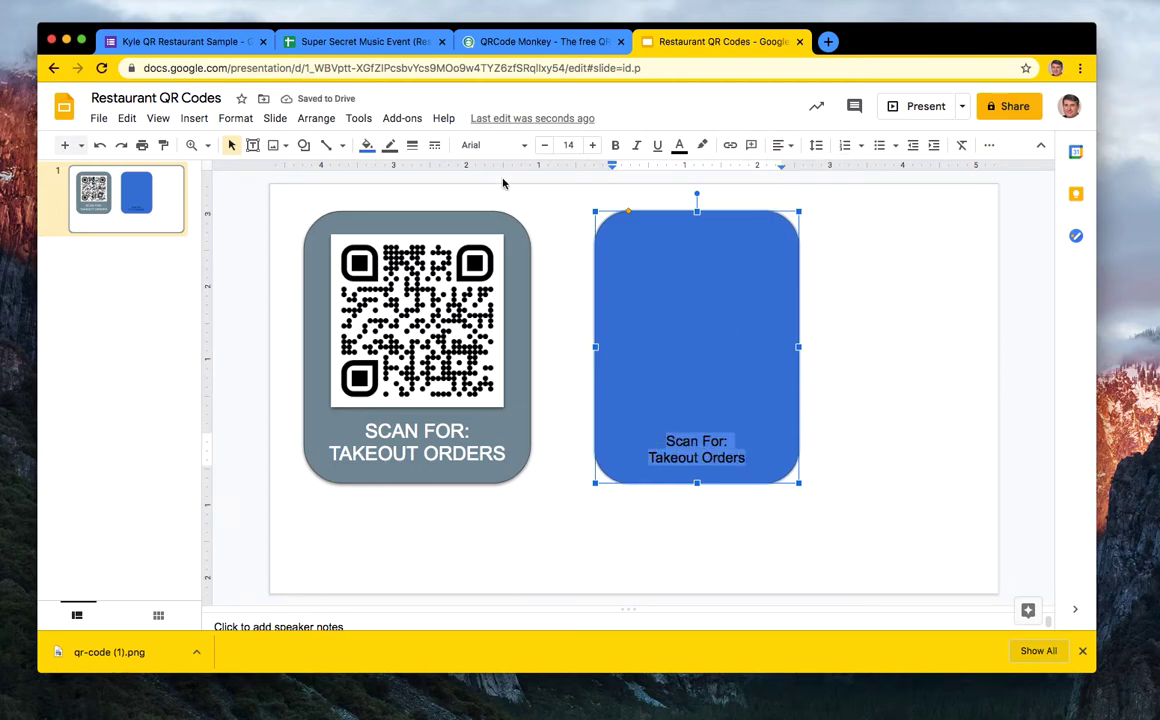
- Try light border colours on the blue card, undoing the first attempt
left_click(390, 145)
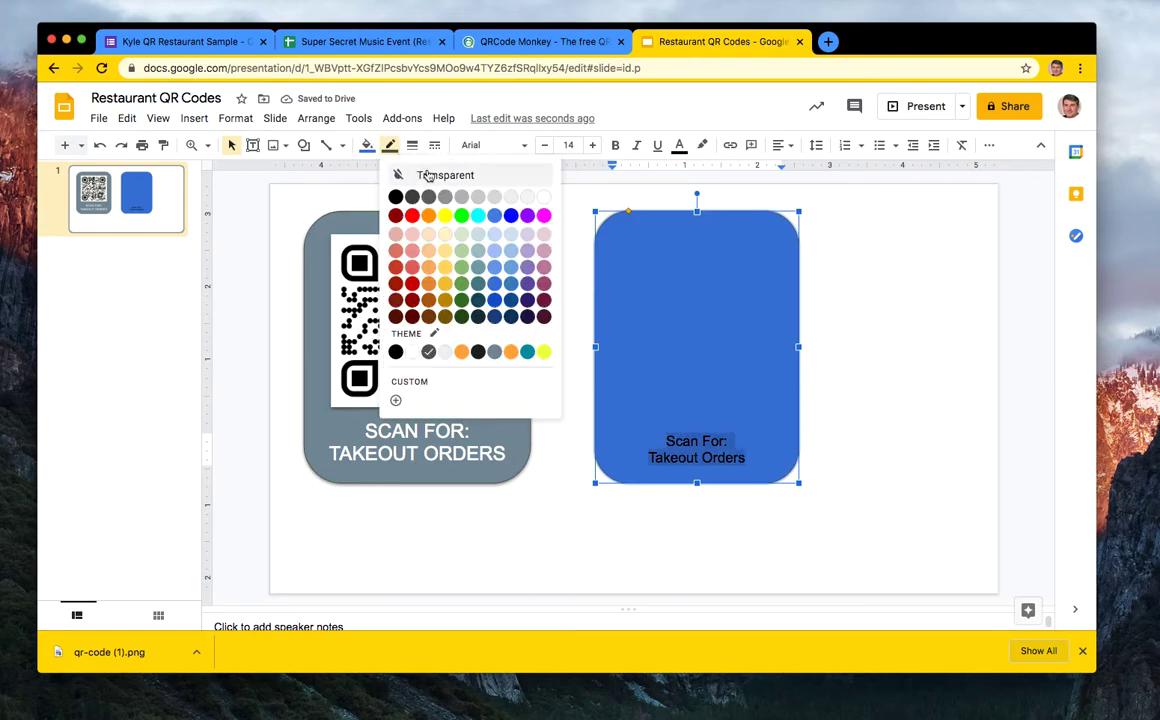
left_click(536, 201)
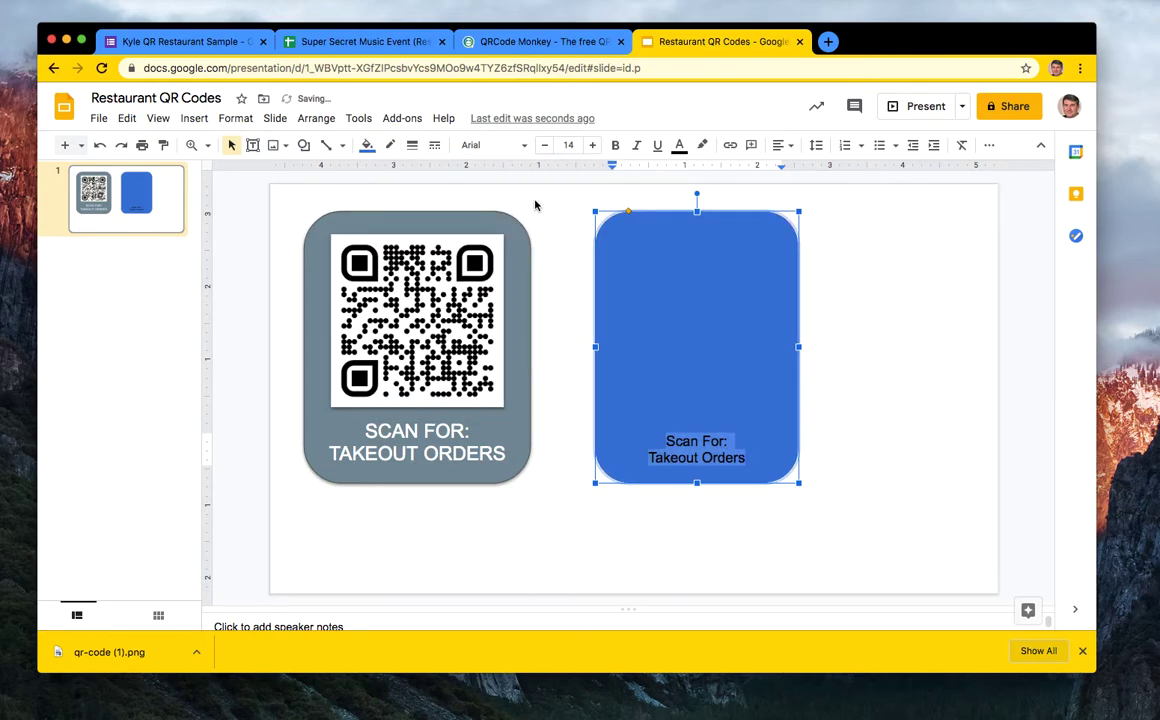
left_click(860, 320)
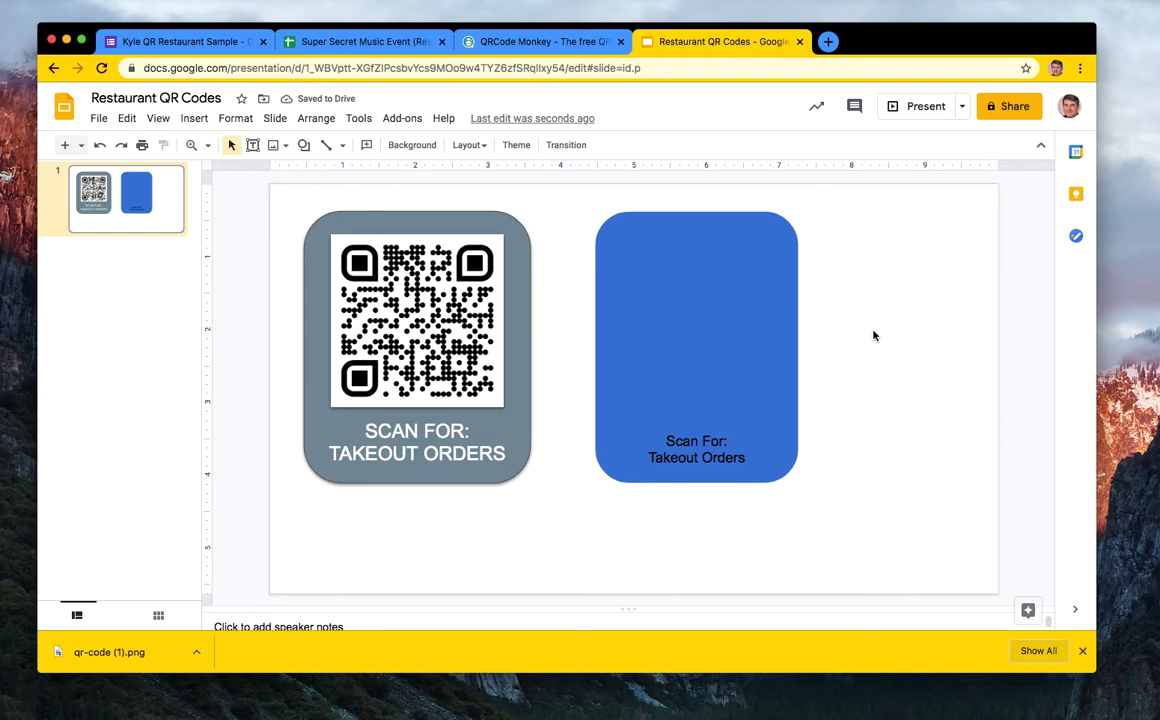
key("cmd+z")
left_click(732, 366)
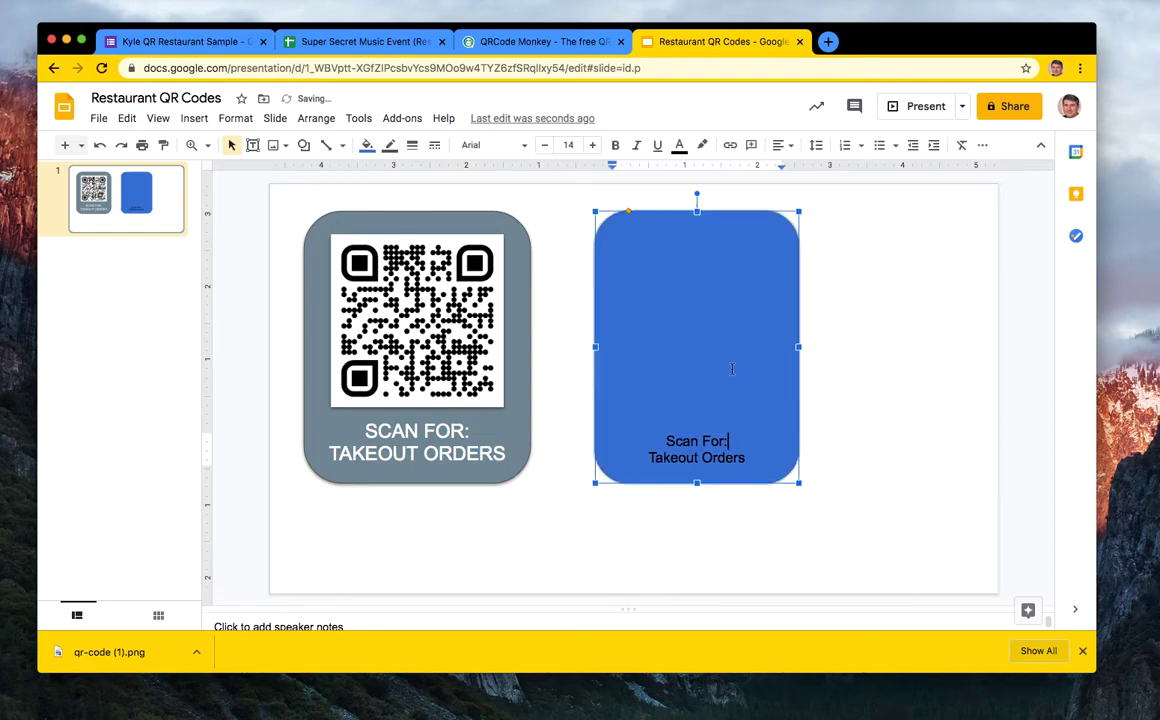
triple_click(673, 447)
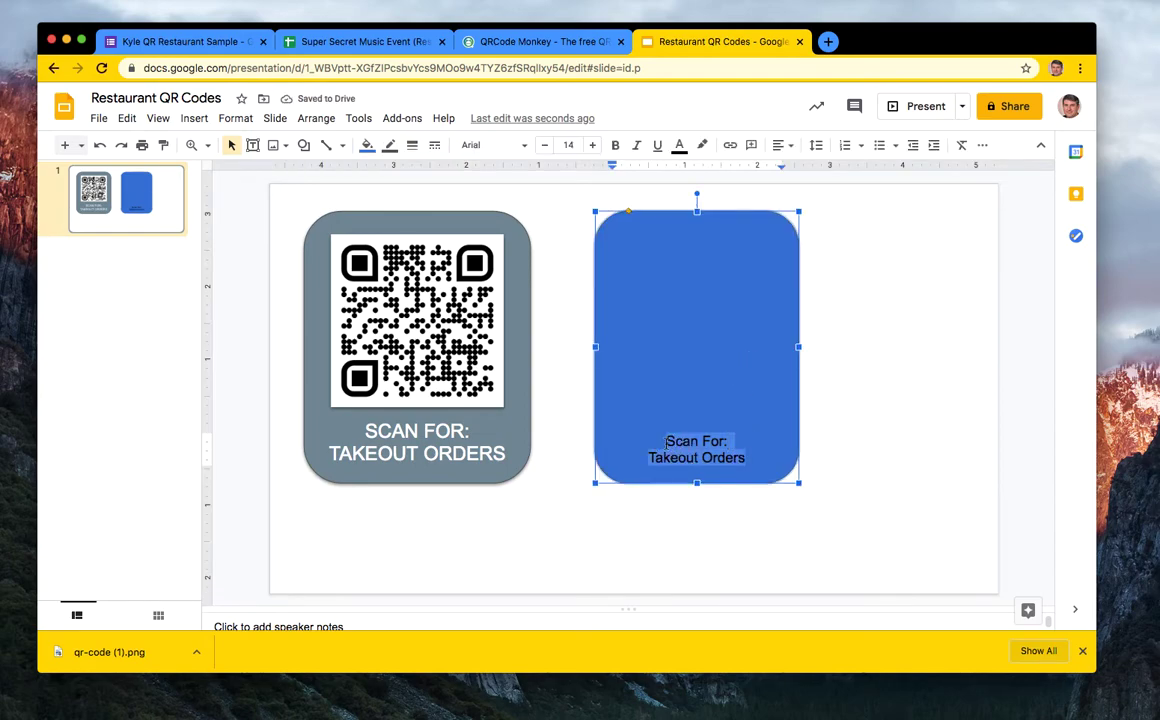
left_click(390, 147)
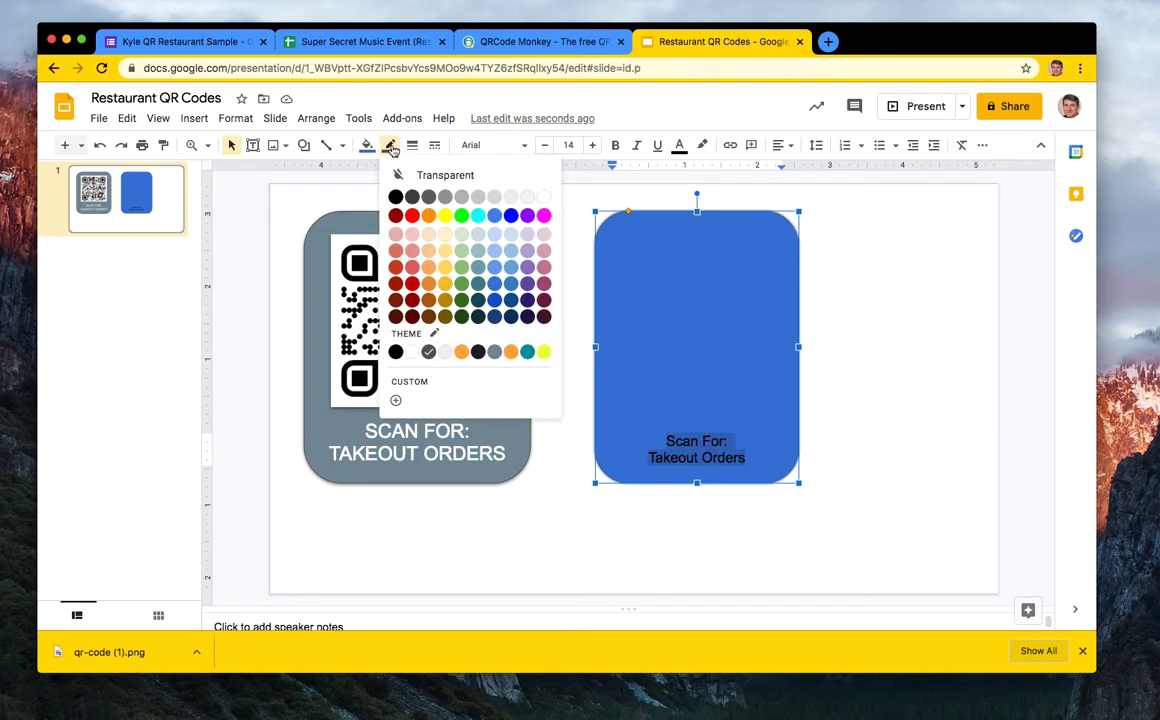
left_click(525, 203)
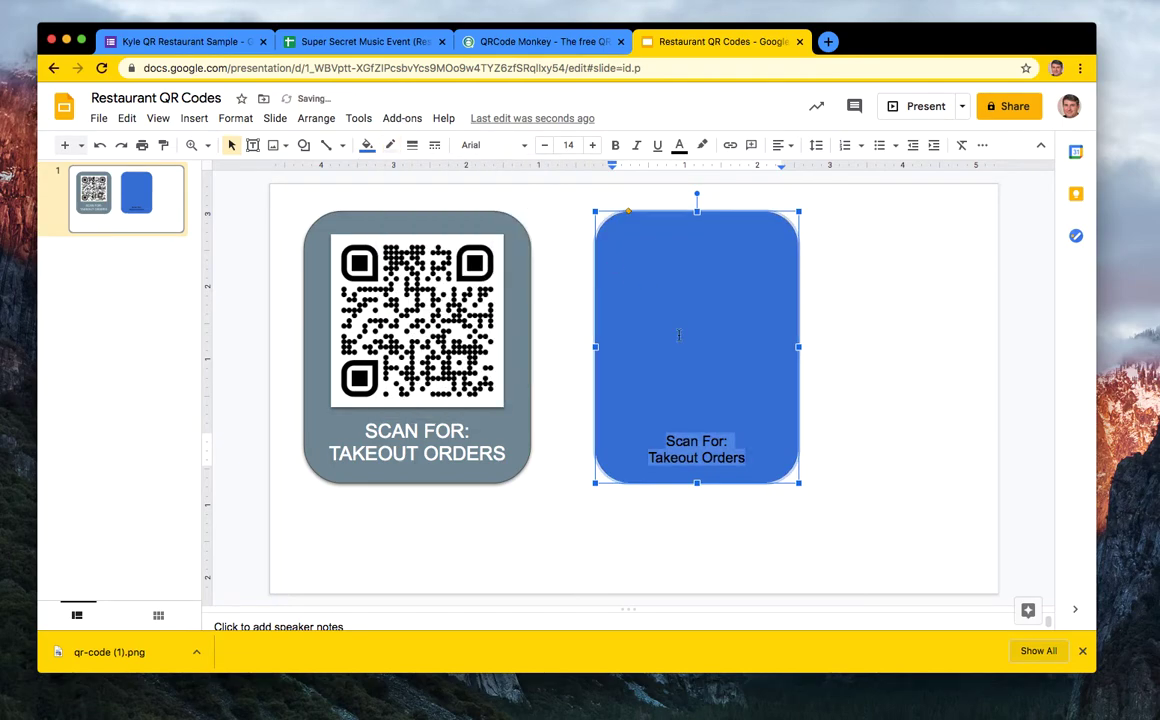
- Select both lines of the card's label and change their text colour to white
left_click(800, 396)
left_click(743, 430)
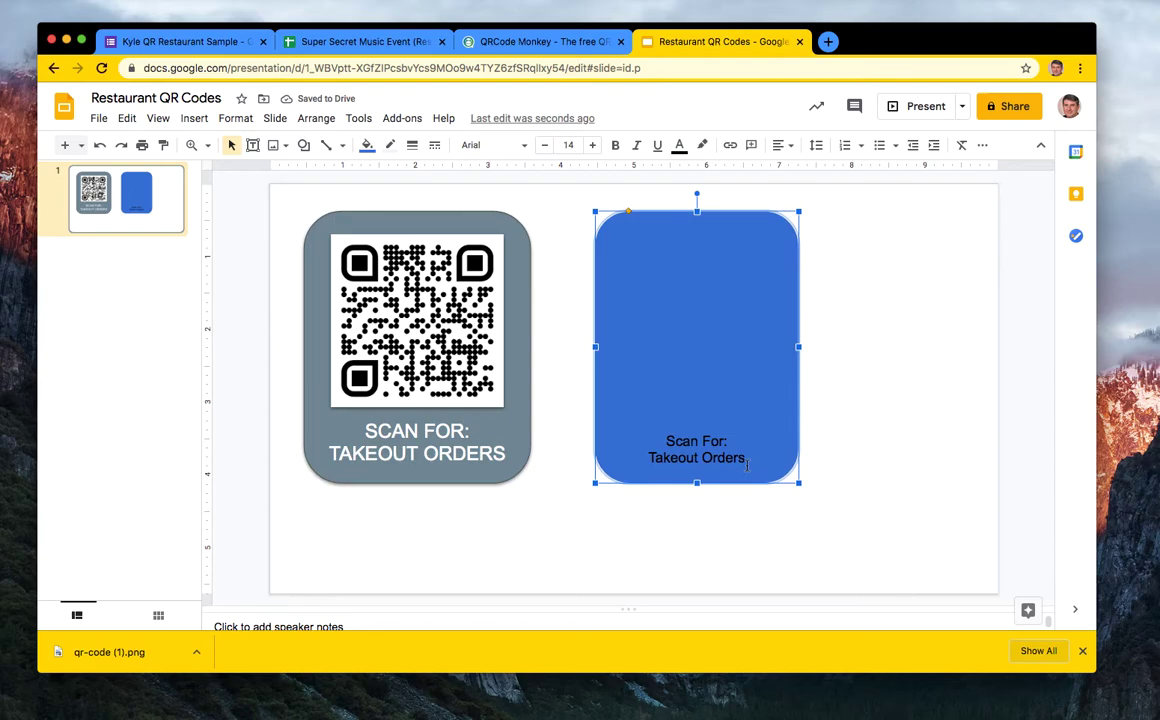
left_click(747, 460)
left_click_drag(747, 458, 665, 438)
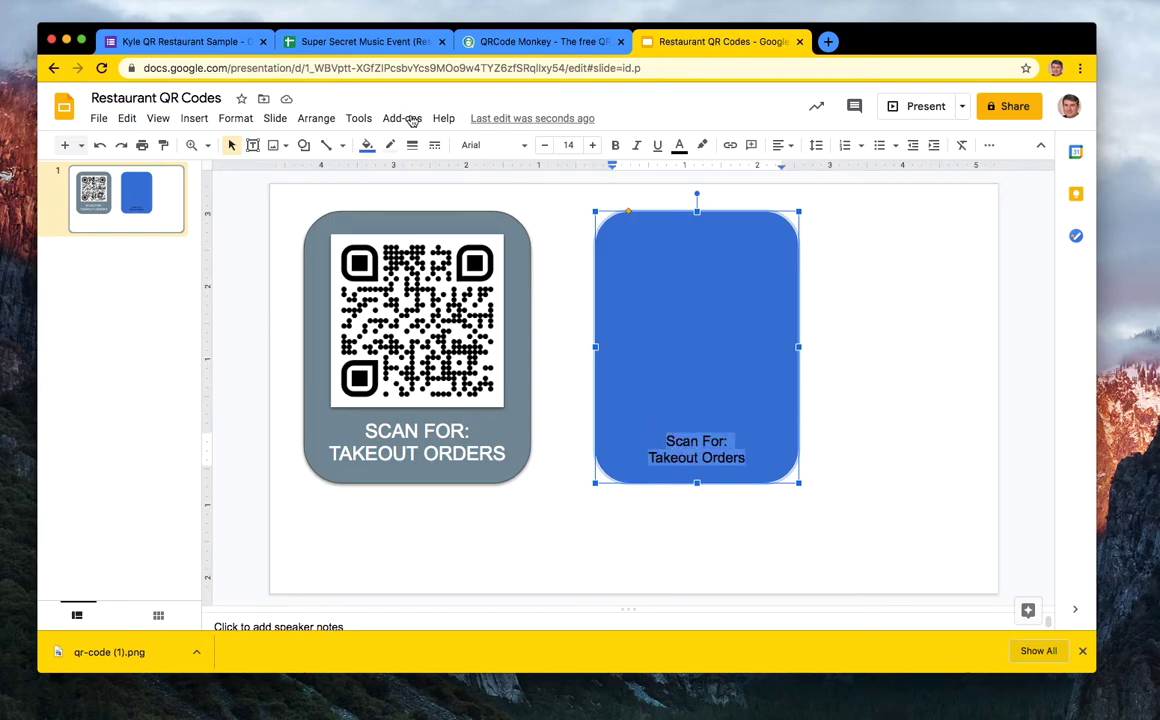
left_click(390, 145)
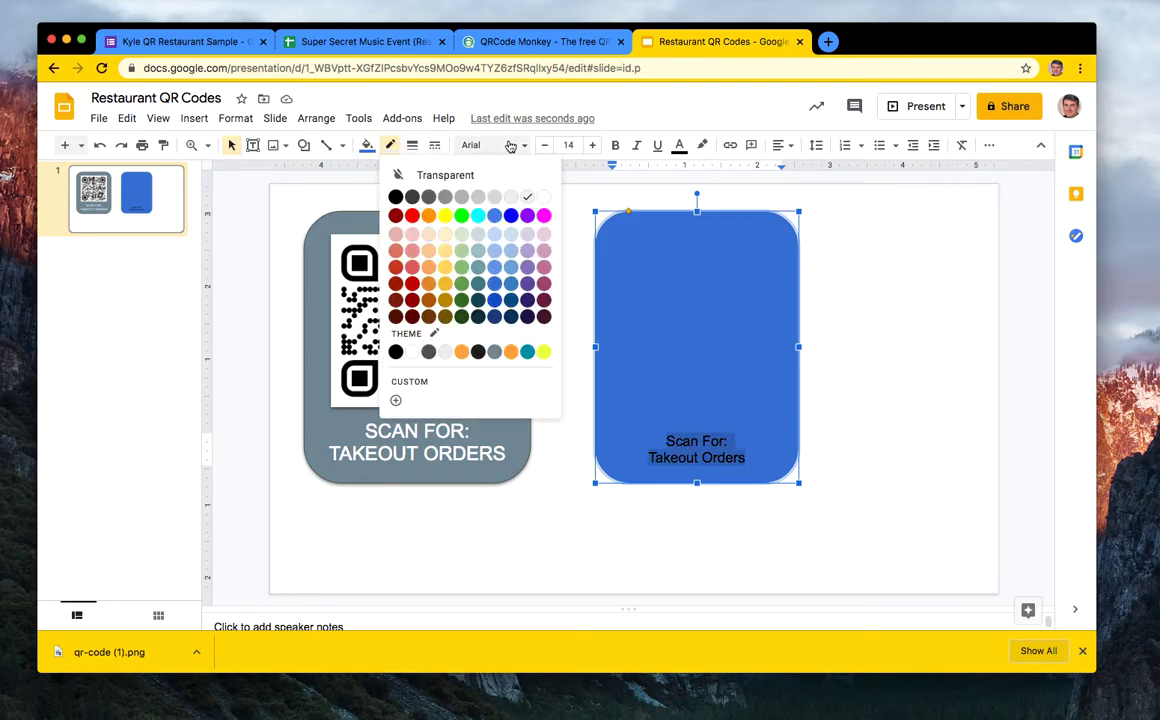
left_click(661, 113)
left_click(679, 145)
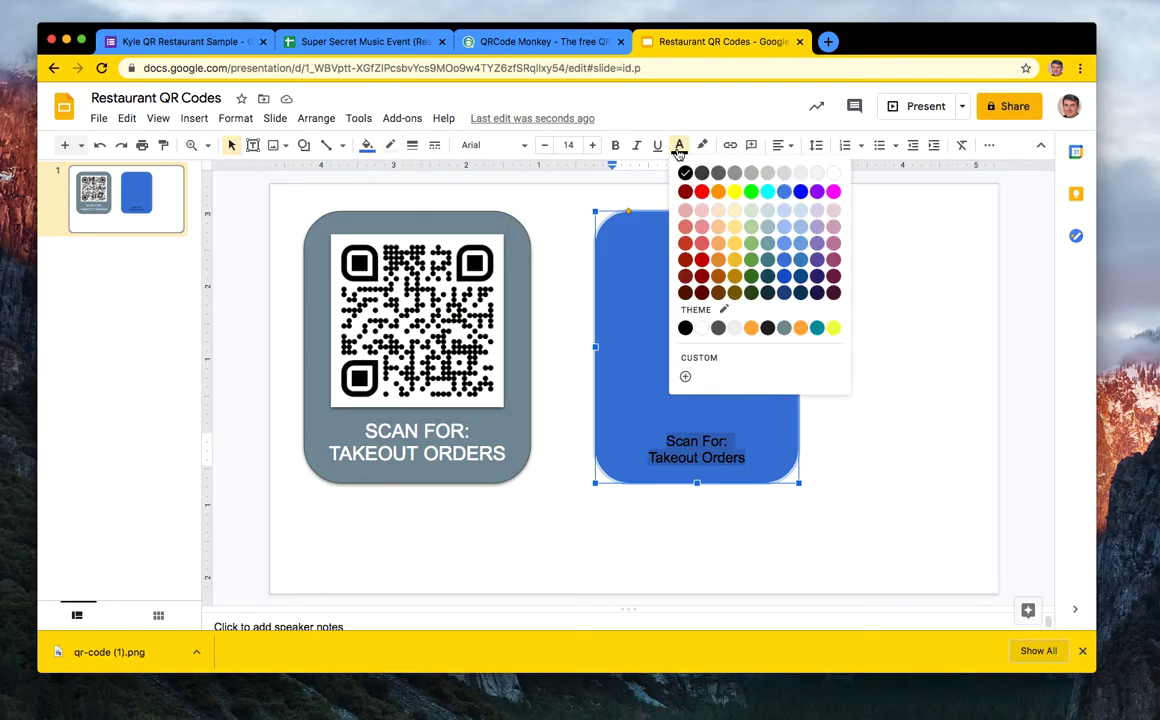
left_click(825, 177)
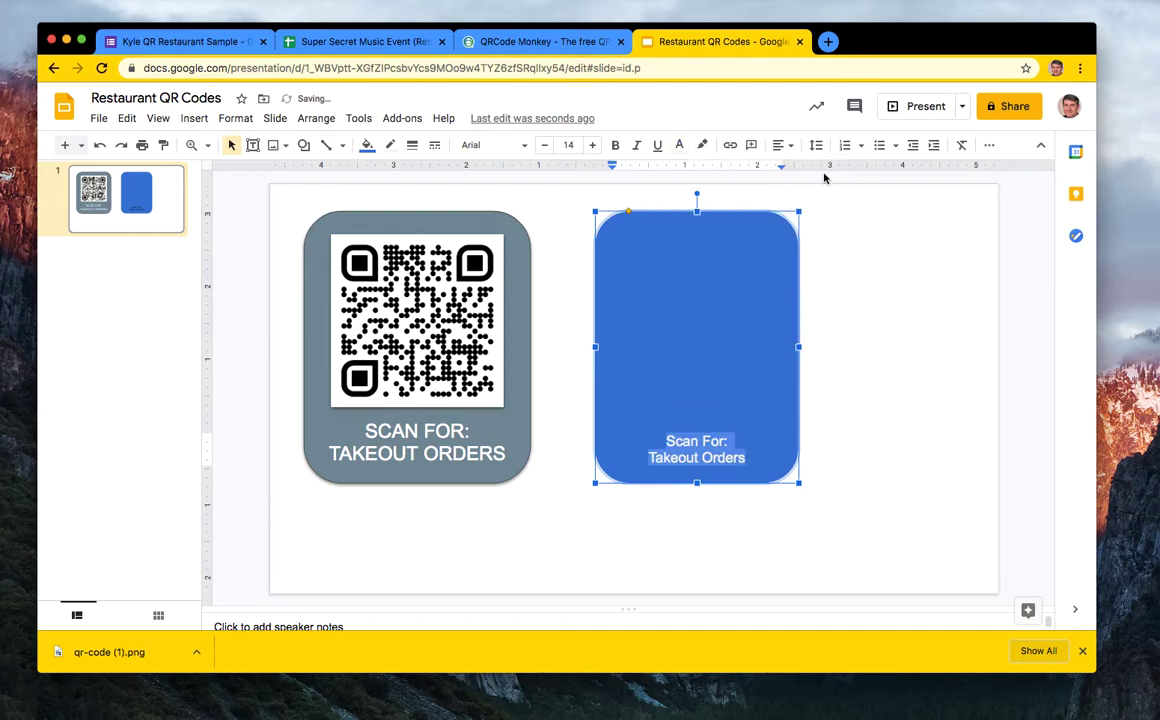
left_click(867, 433)
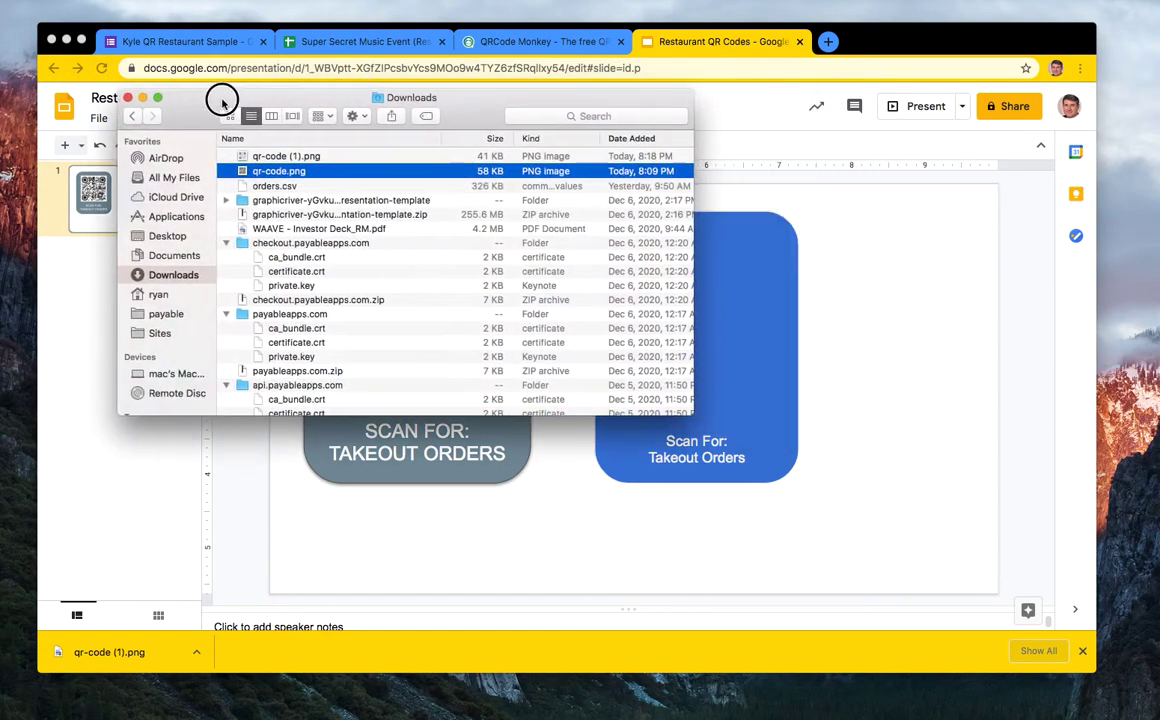
left_click_drag(222, 101, 192, 52)
left_click(219, 107)
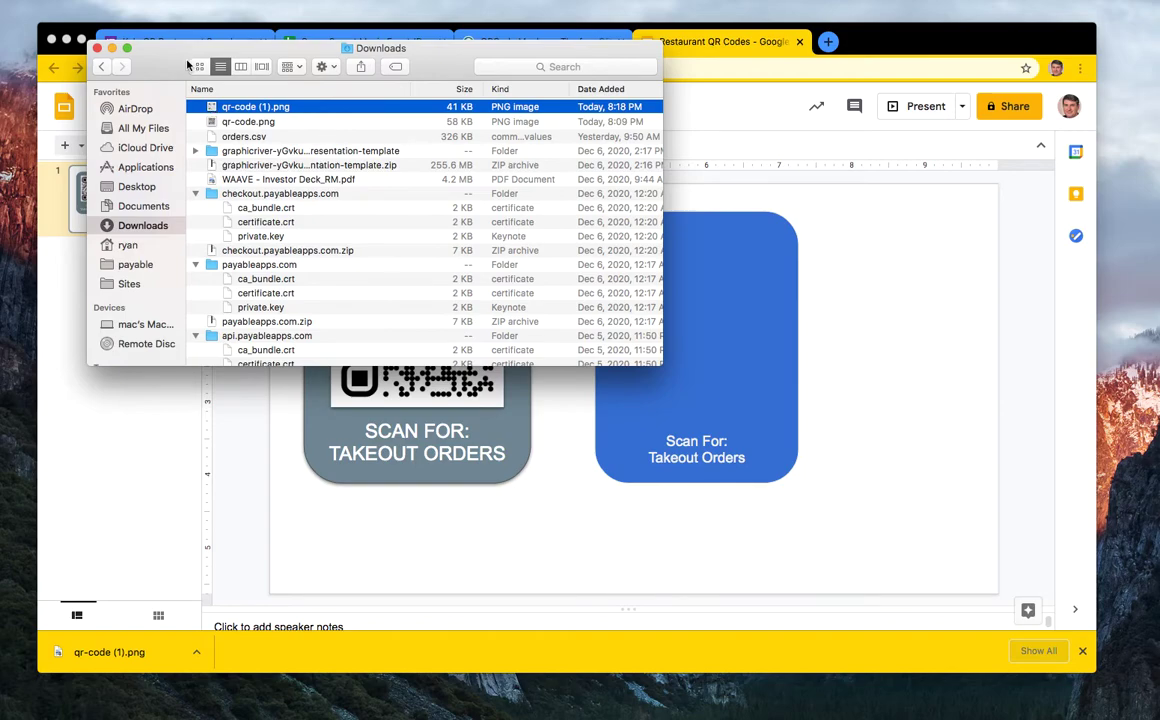
key("super+Tab")
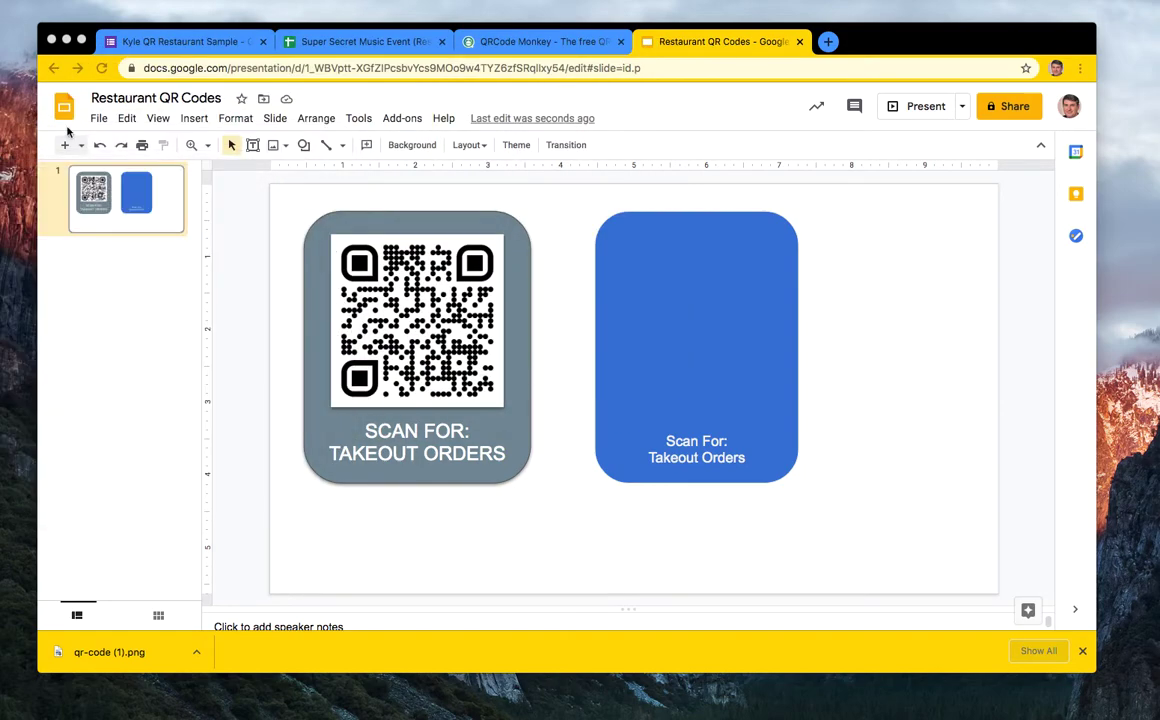
- Upload and insert qr-code (1).png from the computer
left_click(196, 119)
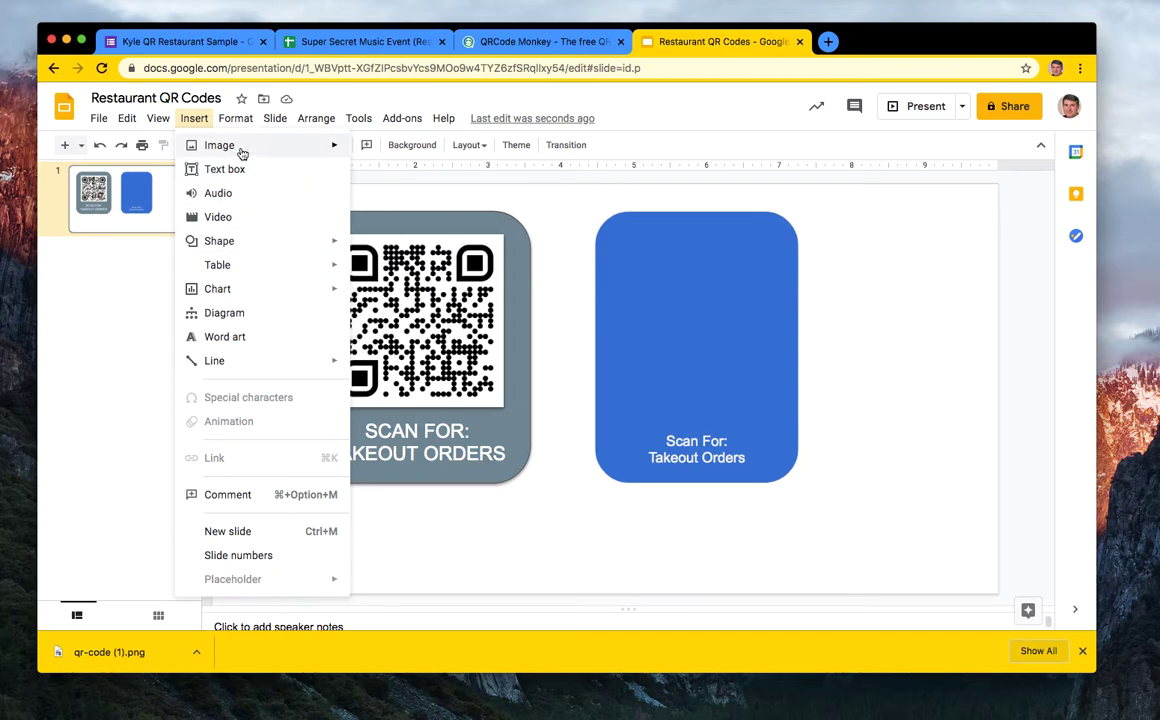
mouse_move(244, 150)
left_click(390, 151)
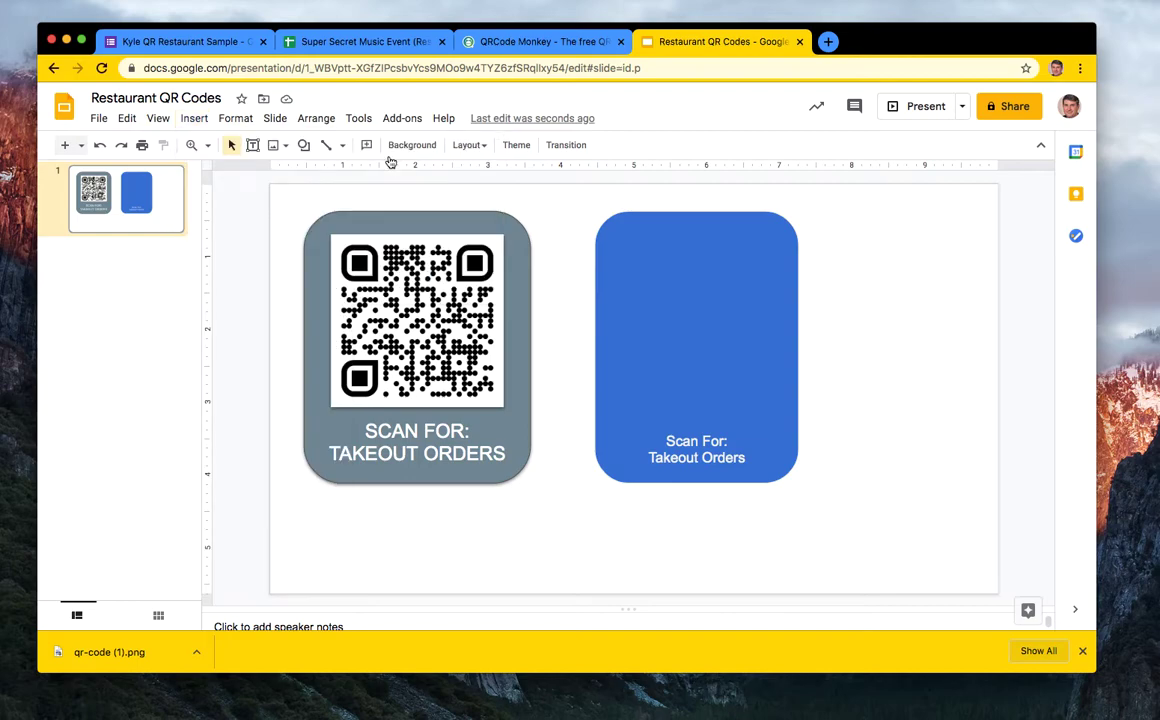
left_click(483, 135)
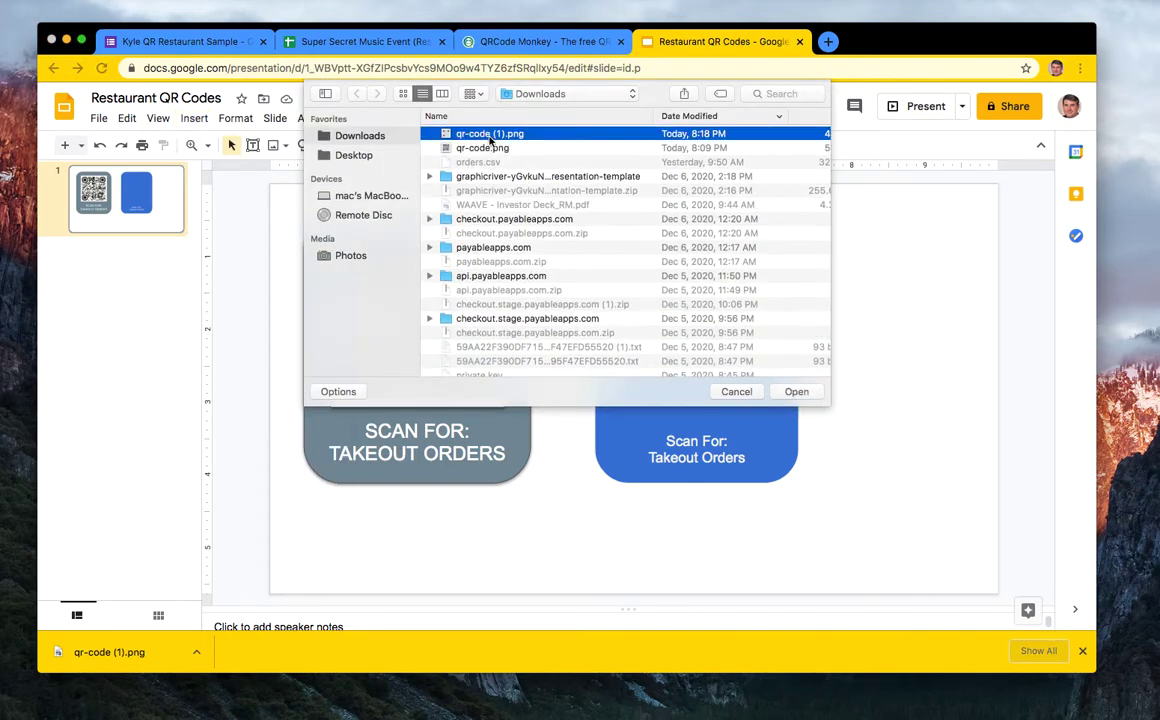
left_click(794, 391)
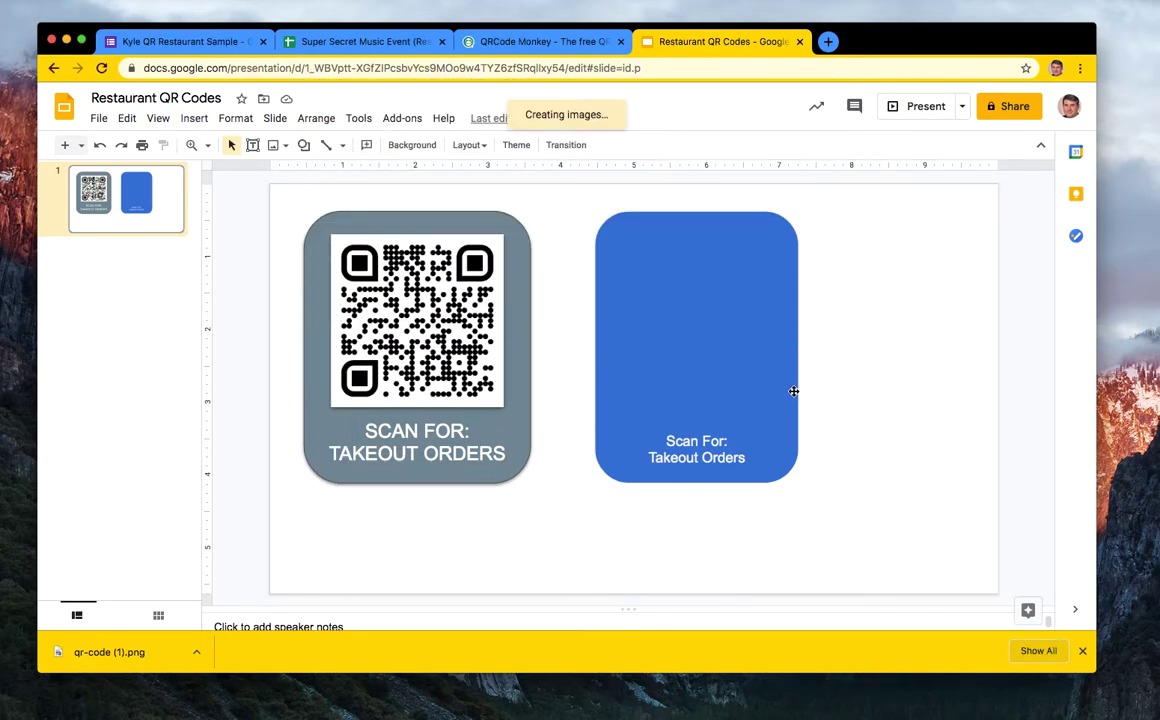
- Move and shrink the QR image so it sits on the blue card above its text
left_click_drag(912, 290, 728, 321)
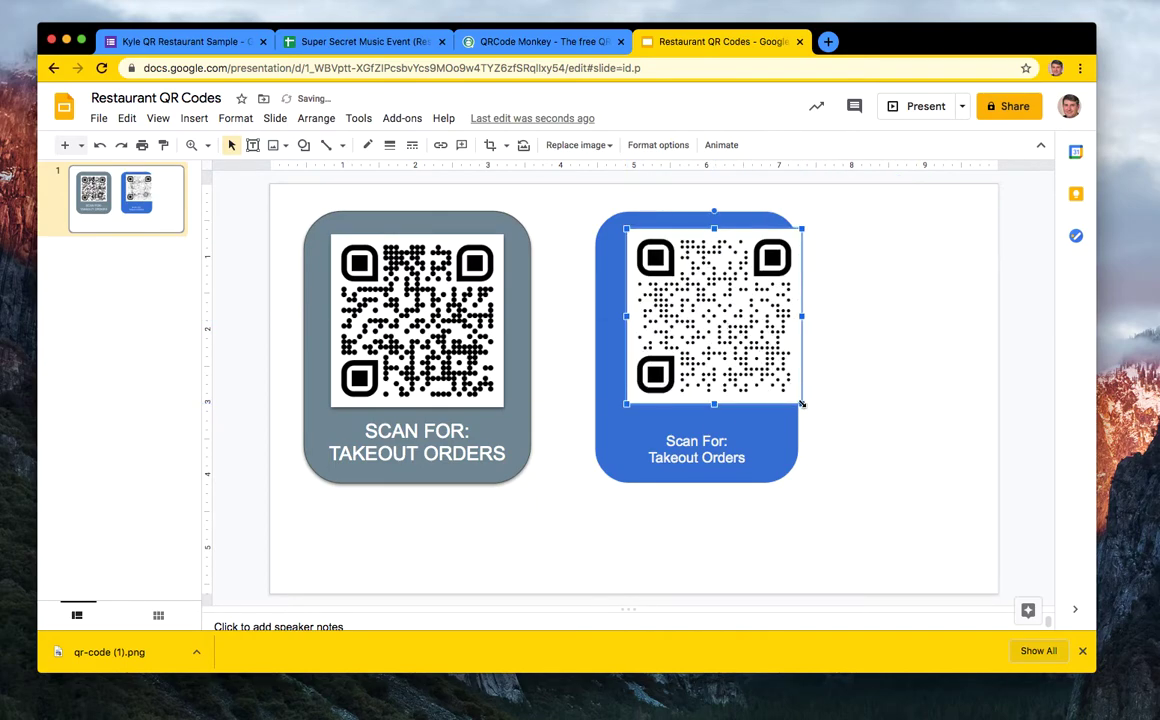
left_click_drag(804, 403, 794, 396)
left_click_drag(757, 357, 722, 362)
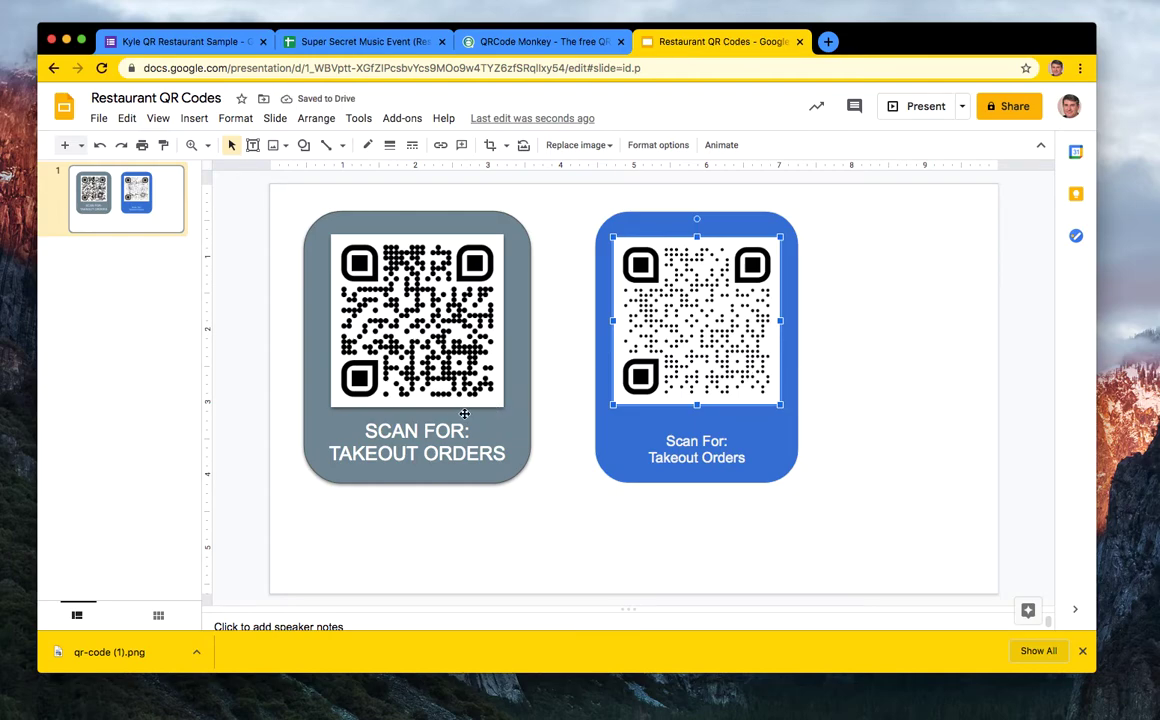
left_click(935, 388)
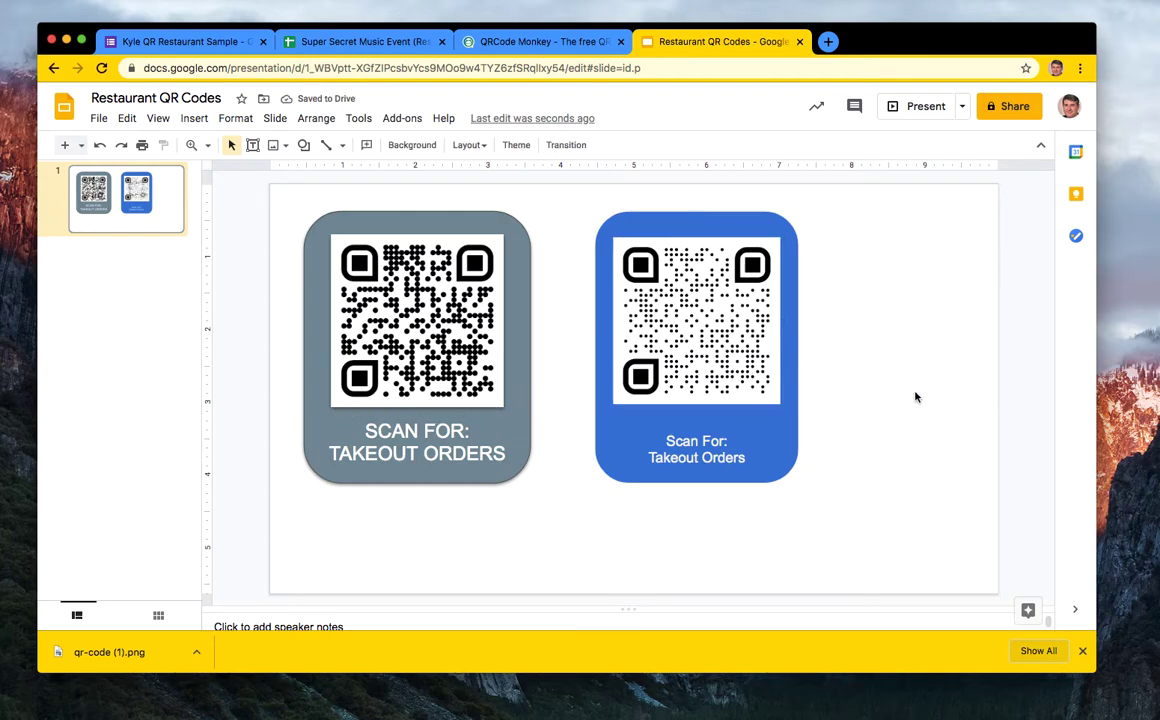
left_click(720, 367)
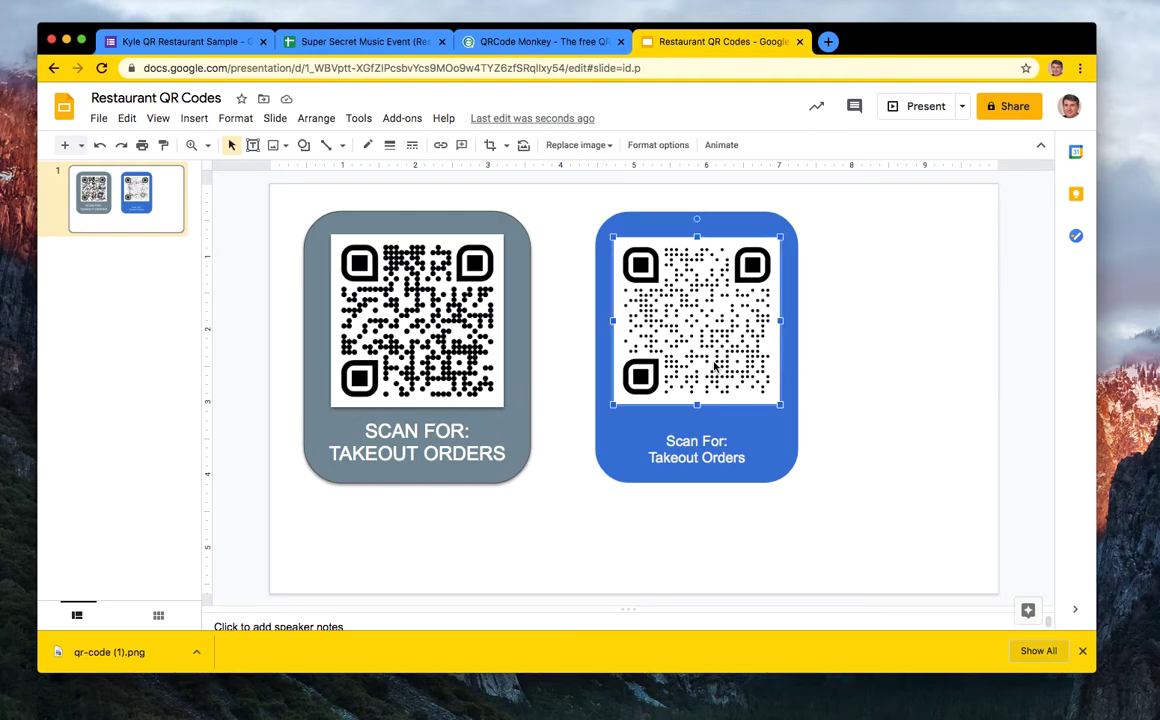
- Add a drop shadow to the QR image through Format options
left_click(658, 146)
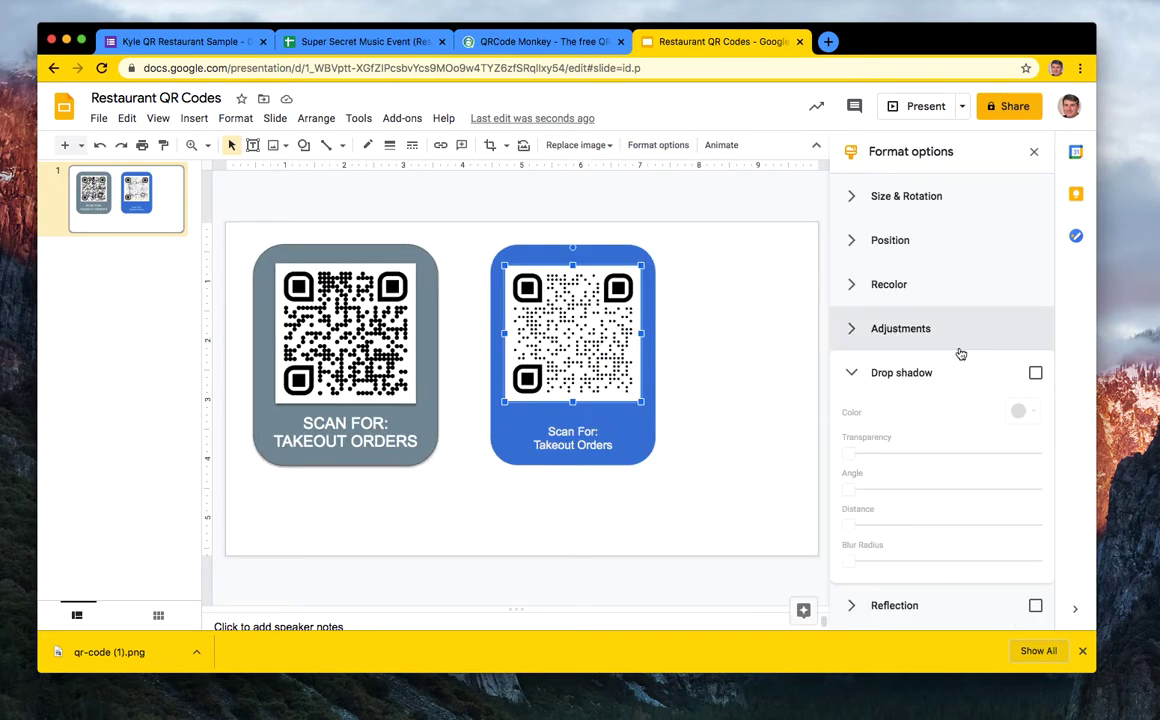
left_click(1035, 375)
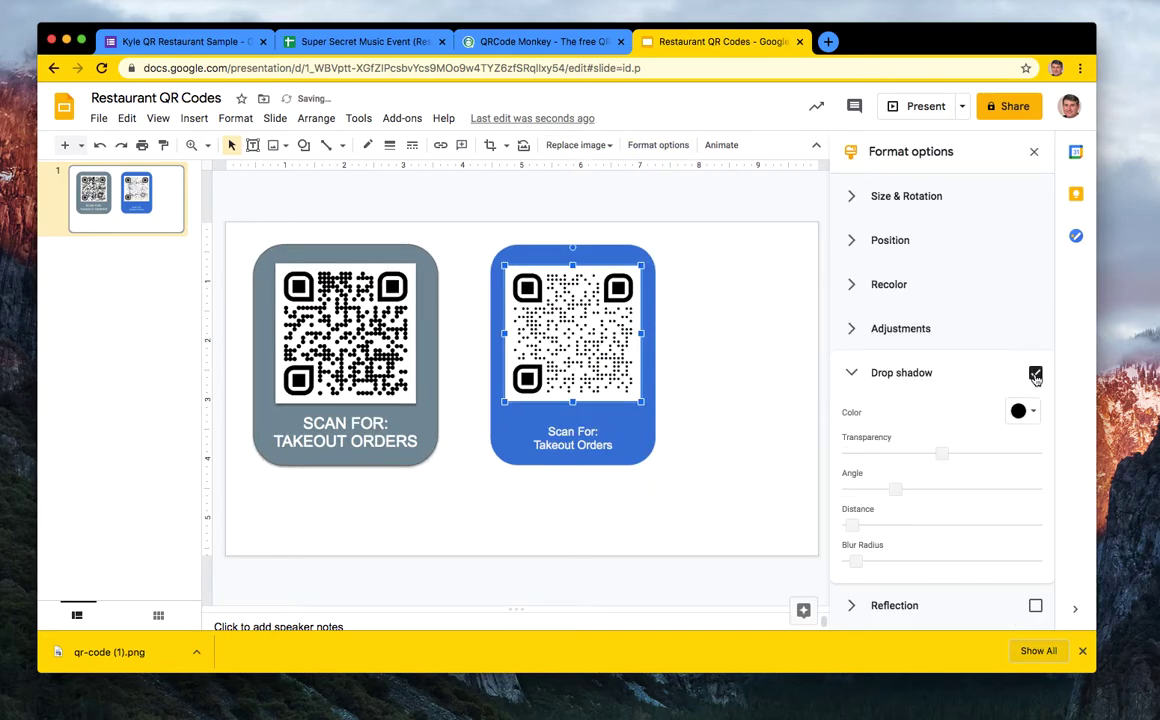
left_click(740, 430)
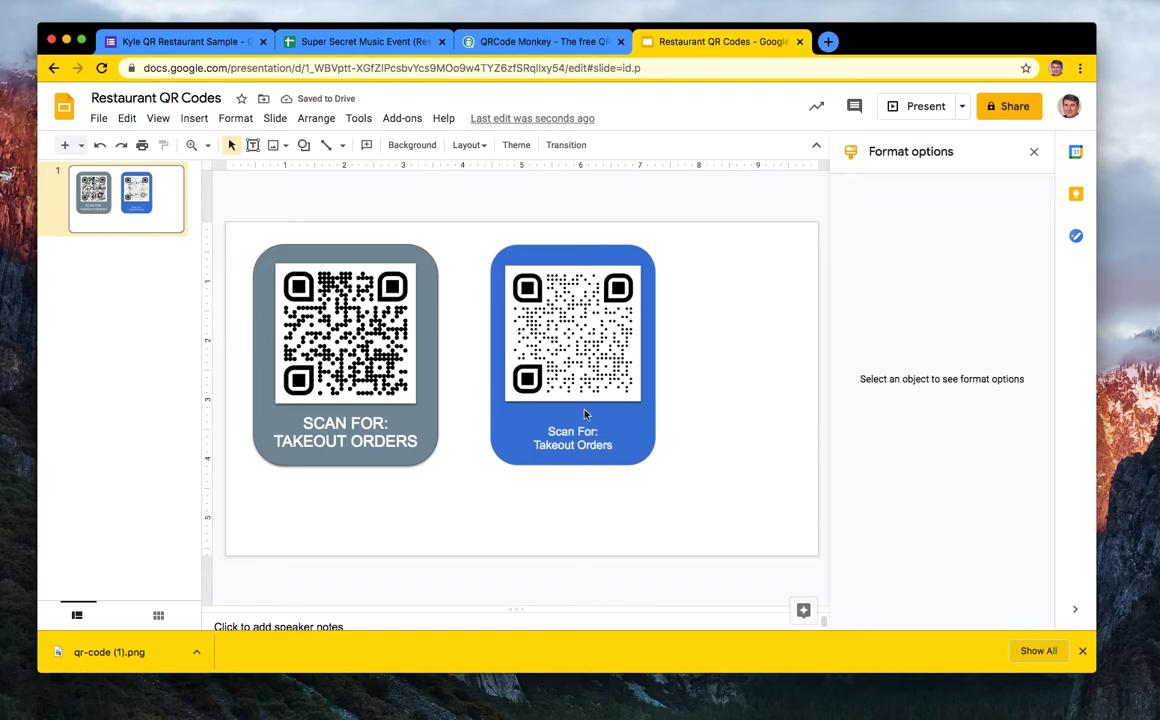
- Give the blue card a drop shadow and select its Scan For: Takeout Orders text
left_click(638, 425)
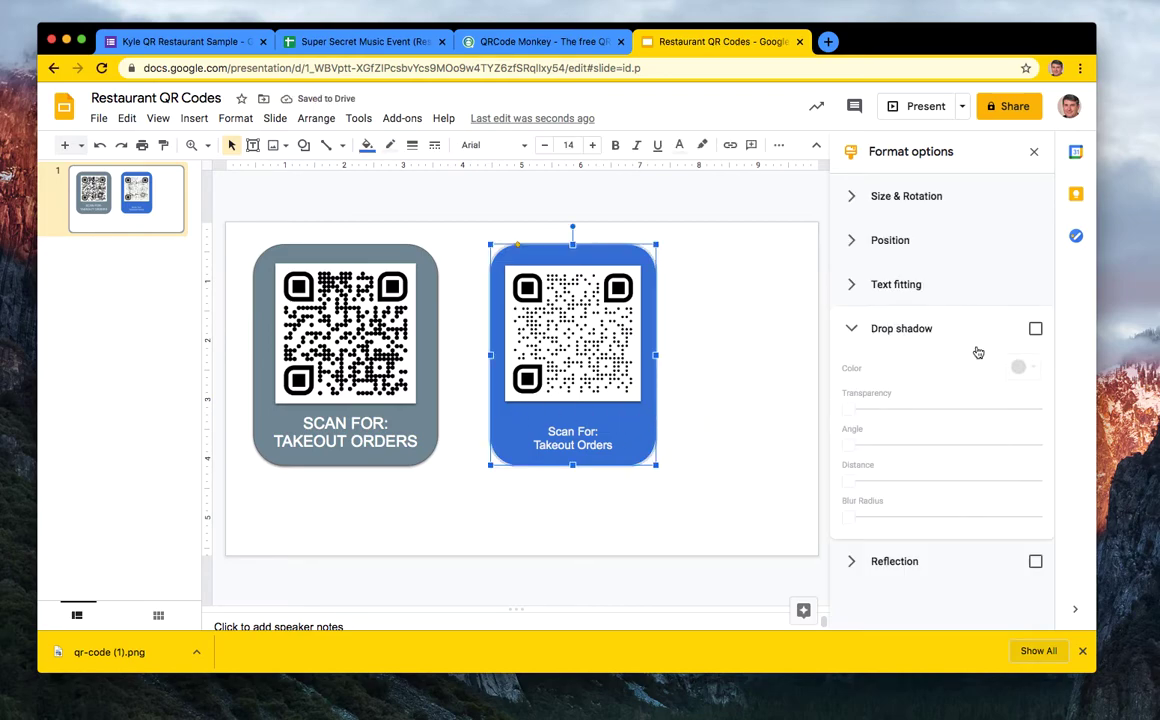
left_click(1036, 329)
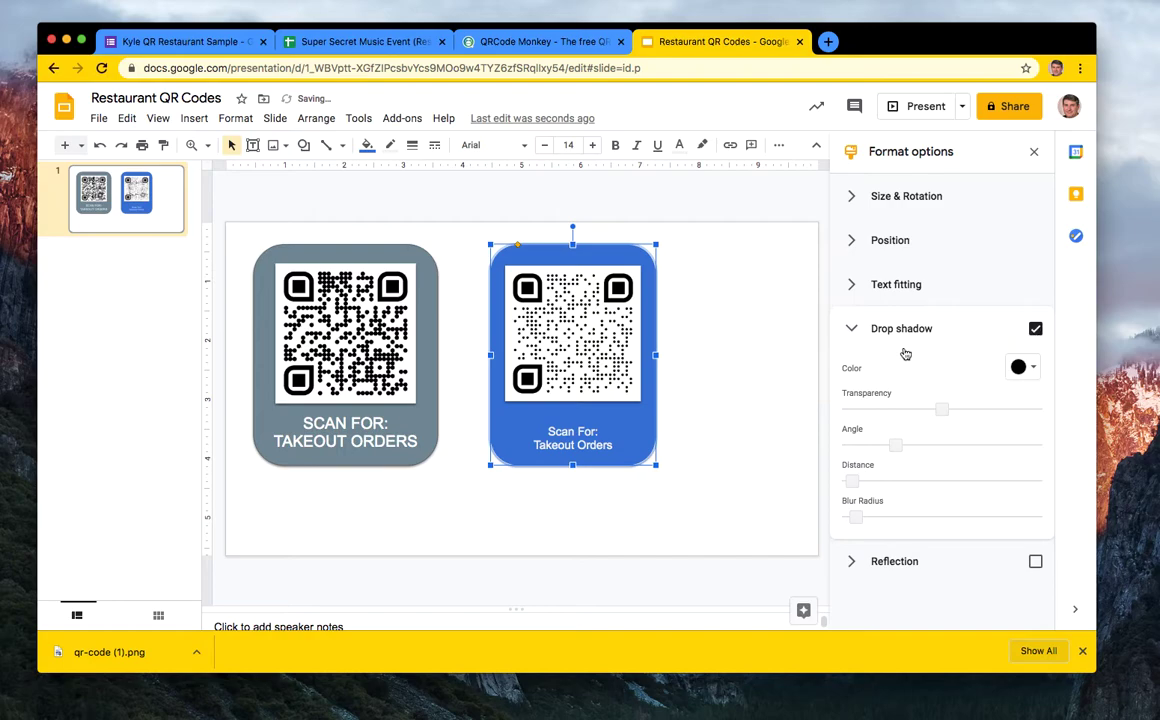
left_click(765, 420)
left_click(598, 445)
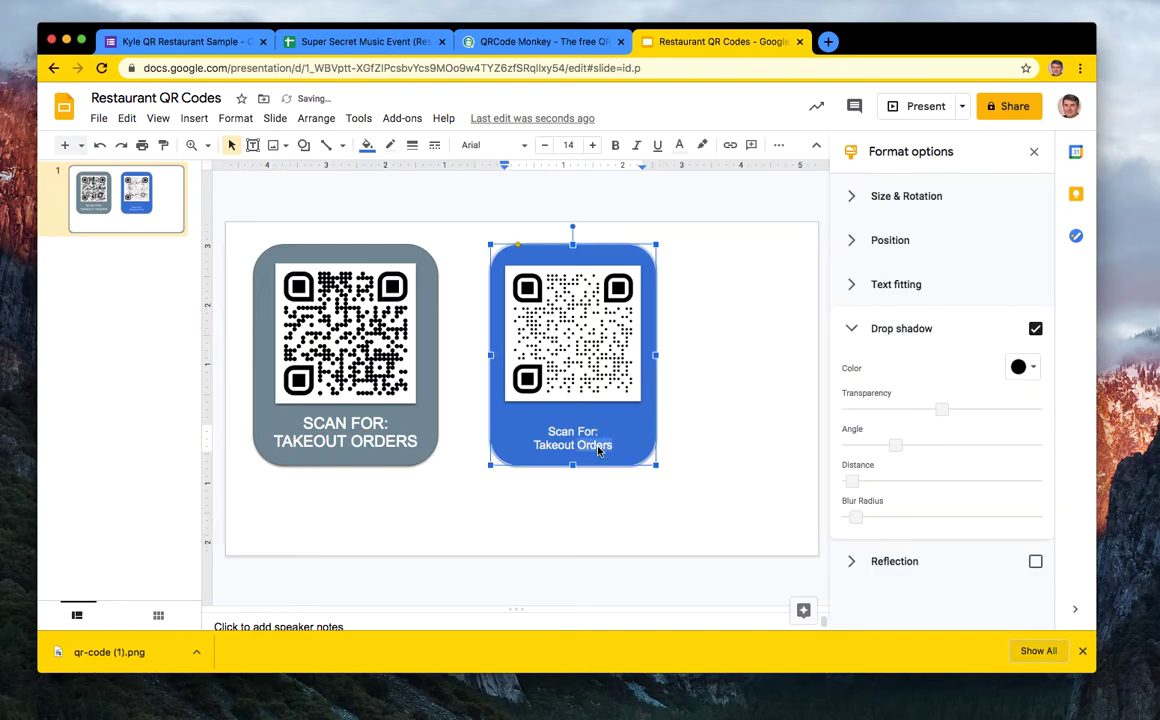
triple_click(556, 433)
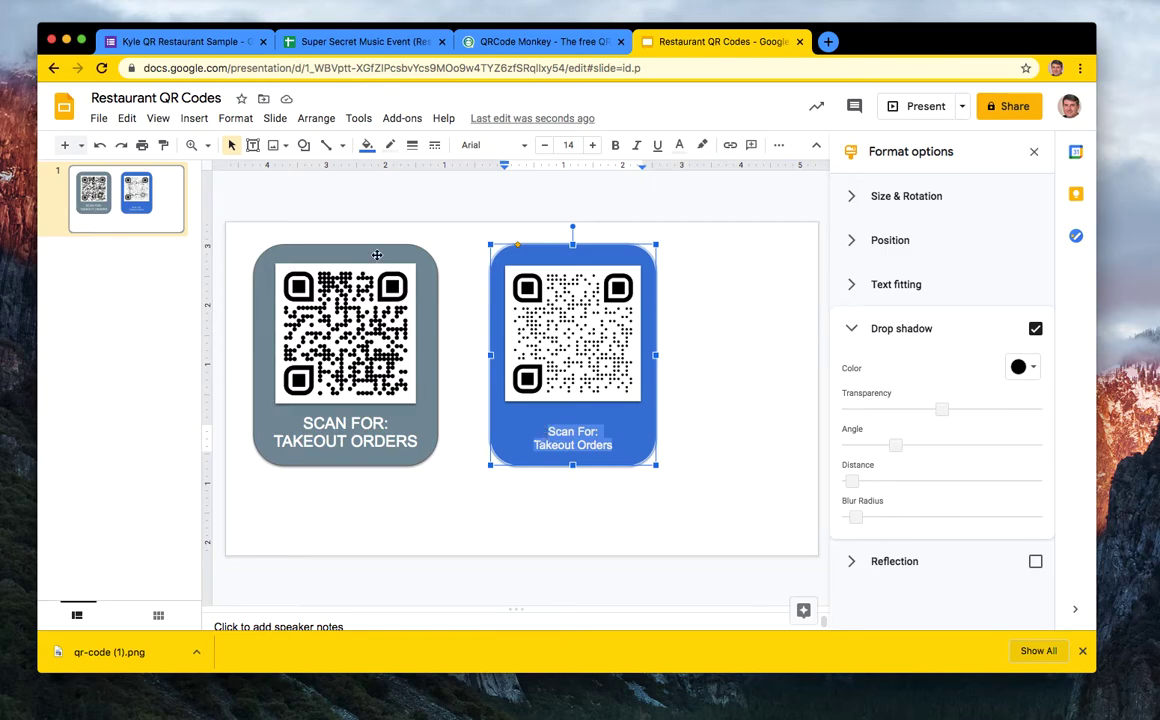
- Delete the grey takeout card and its leftover QR image
left_click(455, 440)
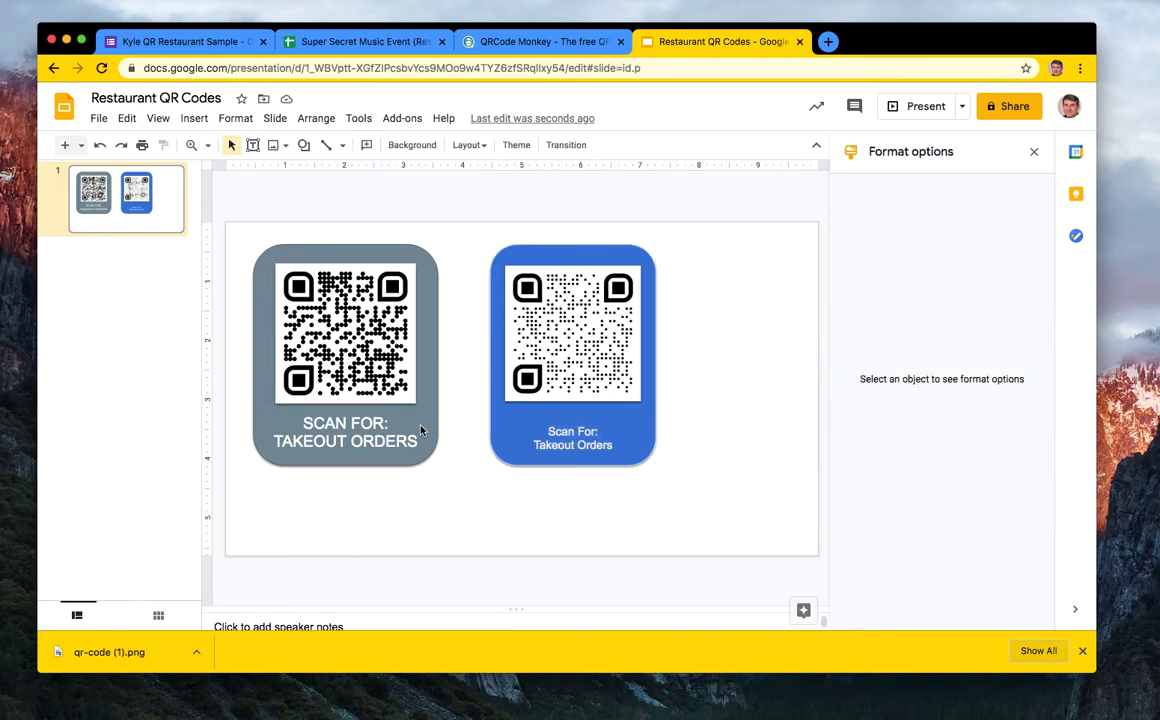
left_click(420, 430)
key("Delete")
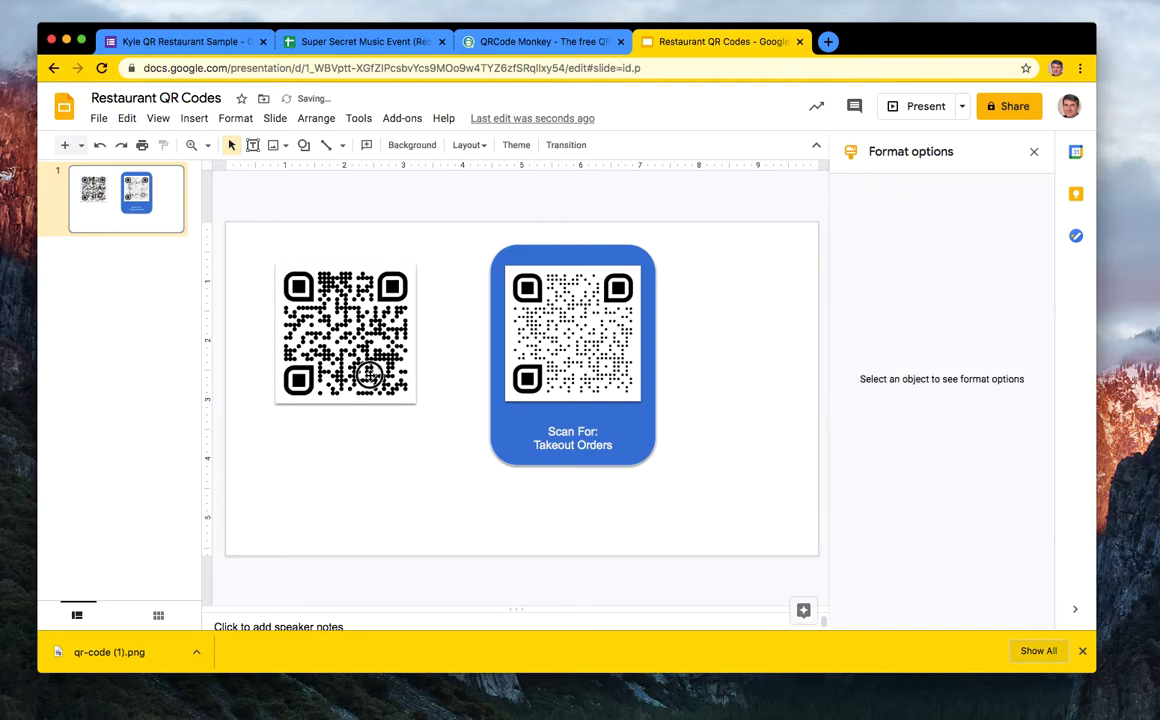
left_click(335, 340)
key("Delete")
- Move the blue card with its QR code to the left and duplicate it into a row
left_click(514, 428)
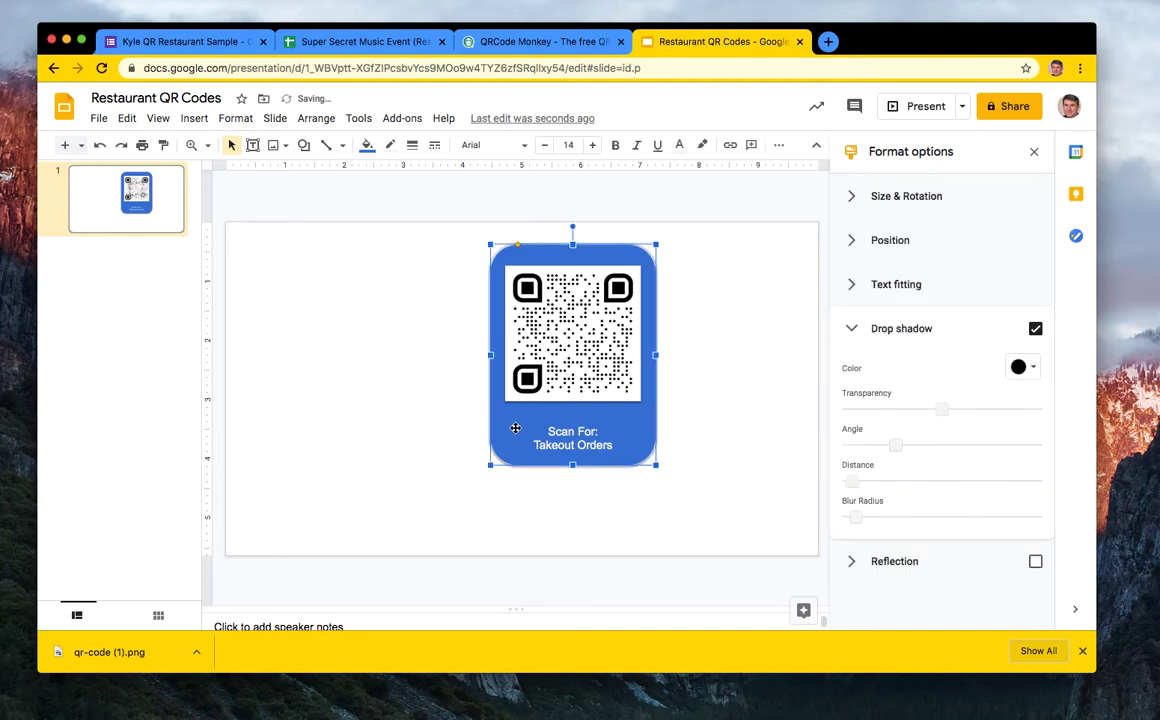
left_click(576, 357, "shift")
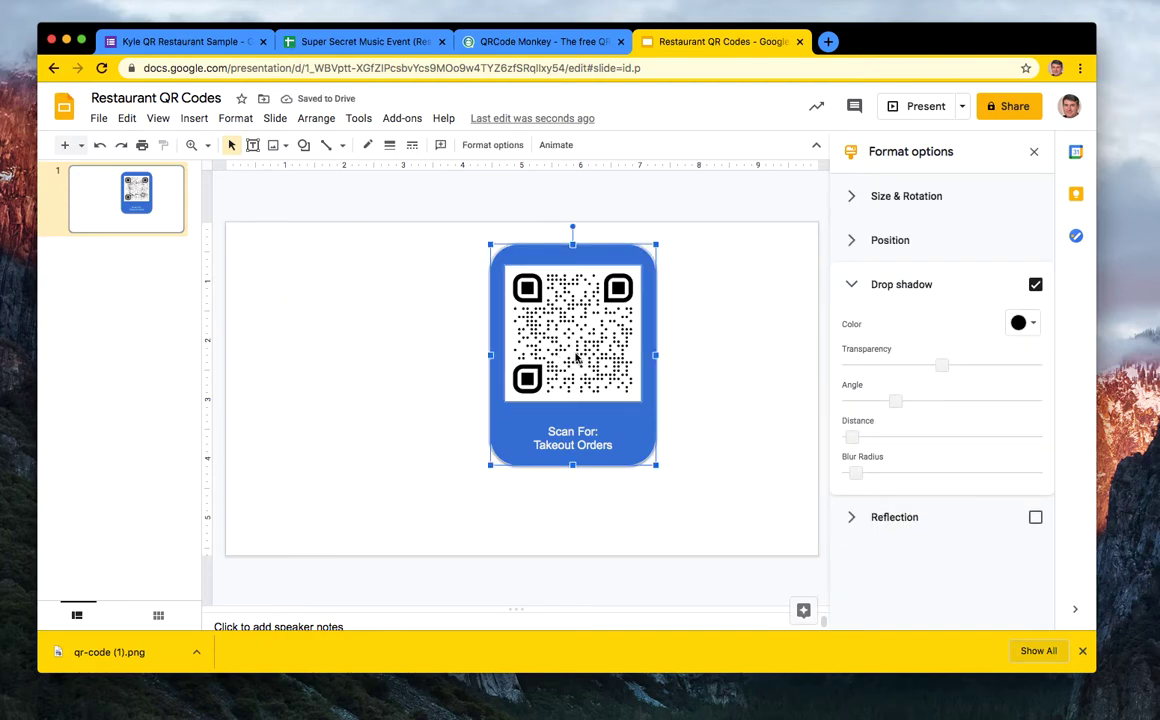
left_click_drag(576, 357, 686, 334)
key("super+d")
key("super+d")
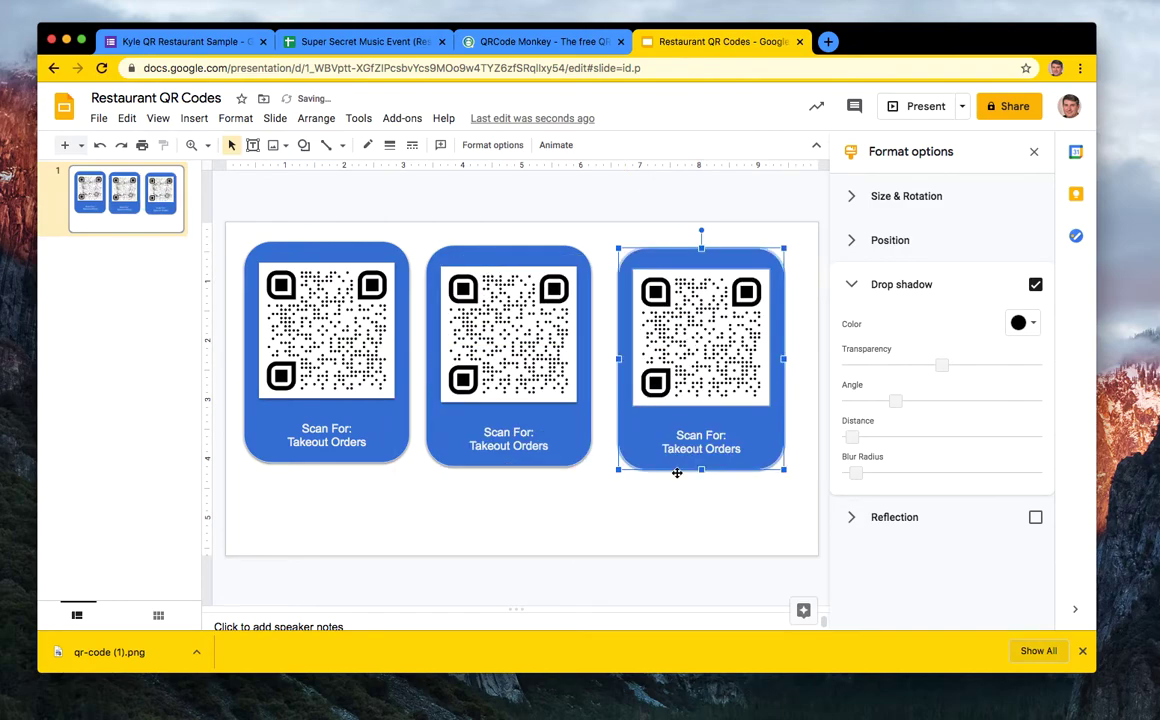
left_click(641, 512)
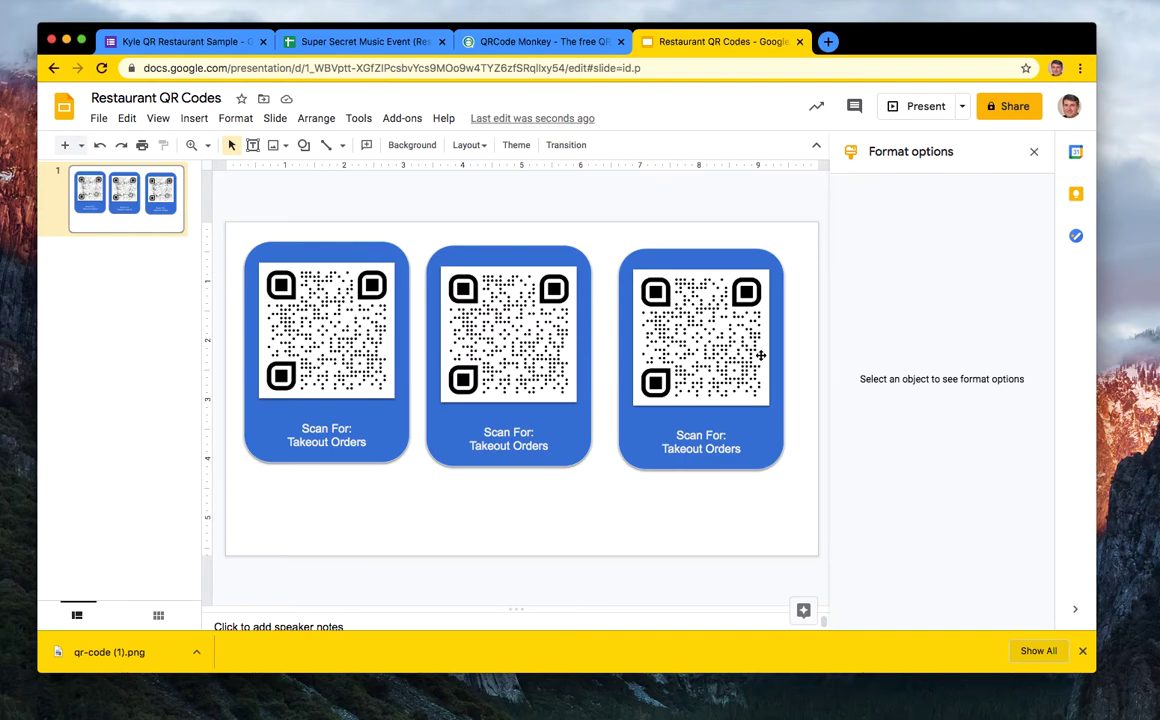
- Return to the Restaurant Sample form editor, closing the Send form dialog and the downloads bar
left_click(212, 42)
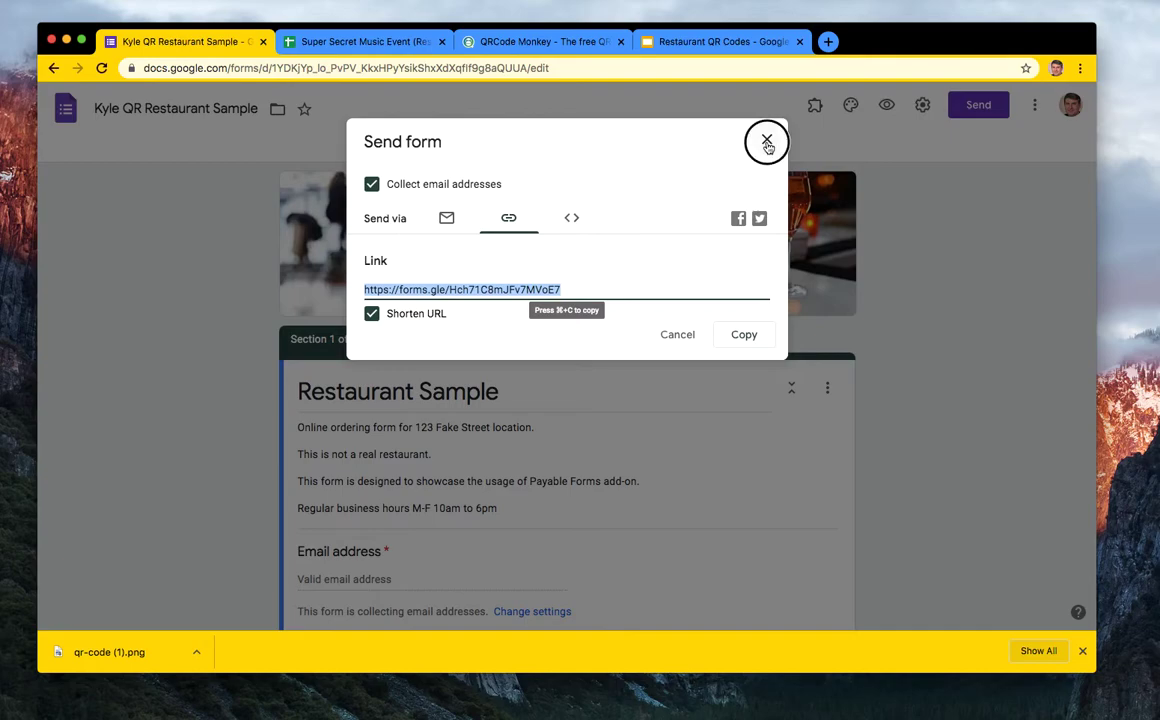
left_click(767, 139)
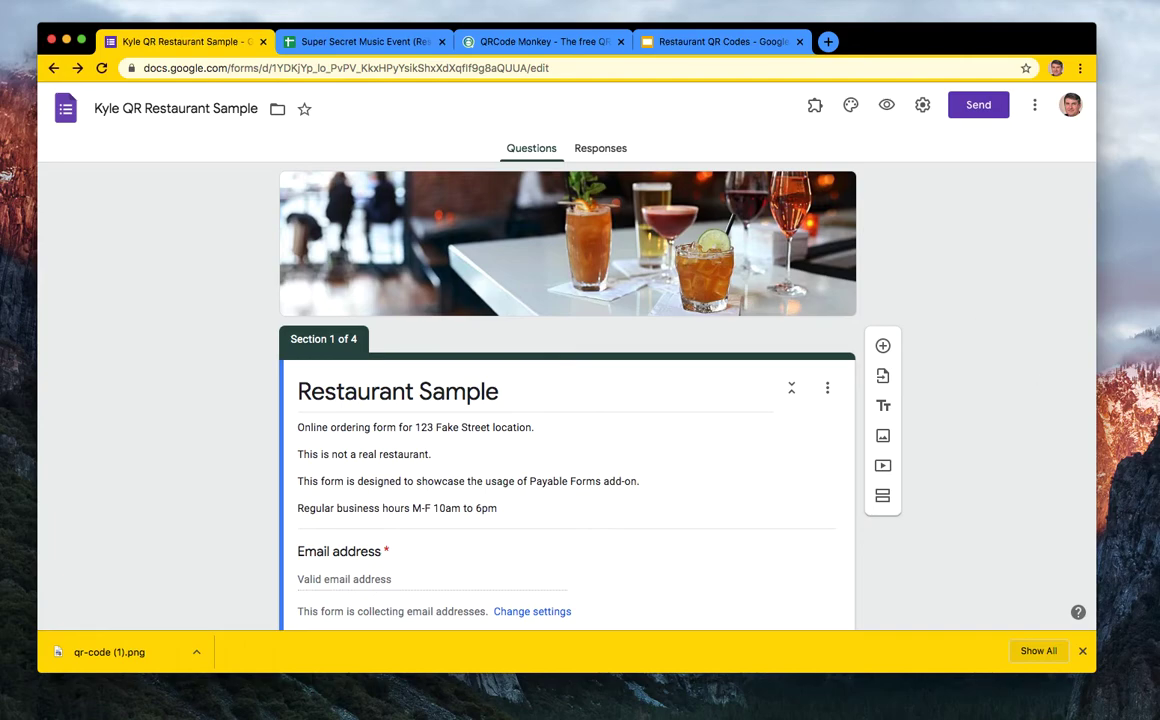
left_click(1082, 651)
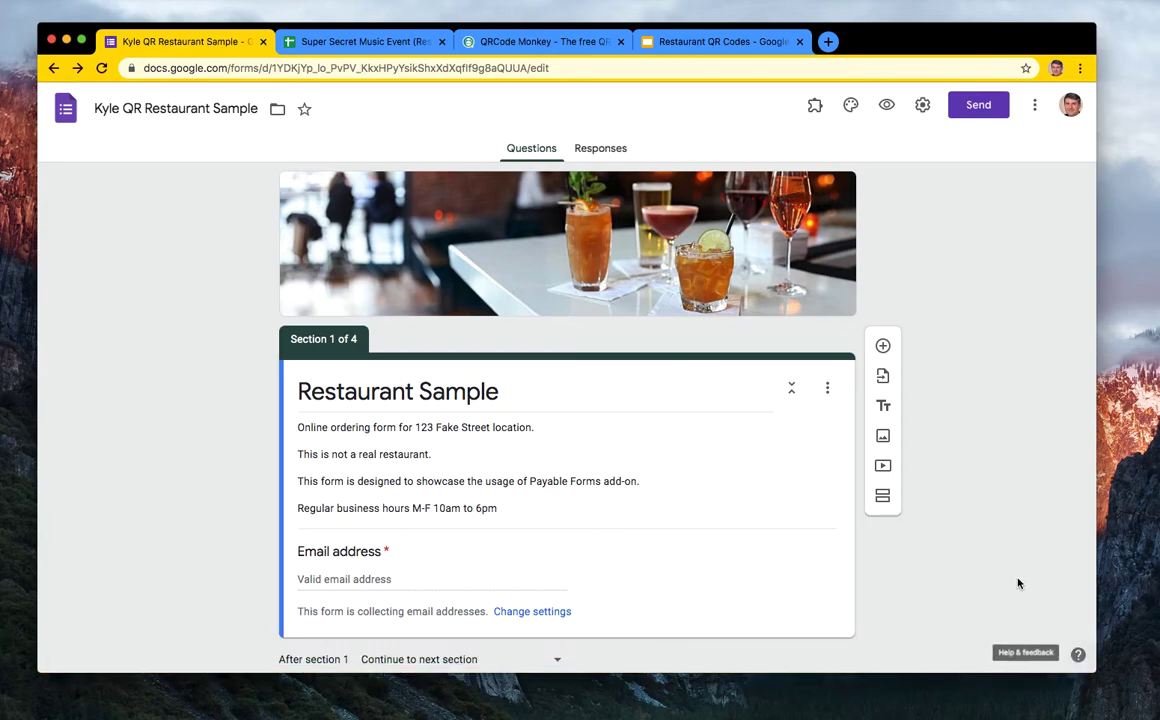
scroll(1018, 583, "down", 1)
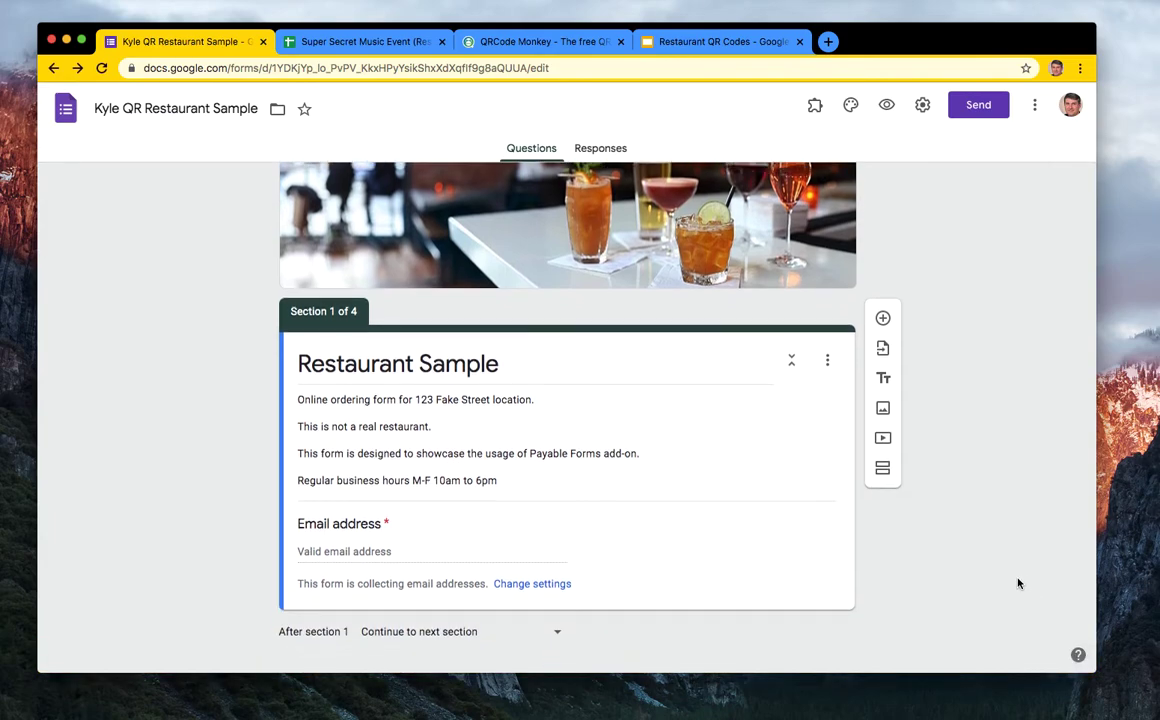
scroll(1018, 583, "down", 5)
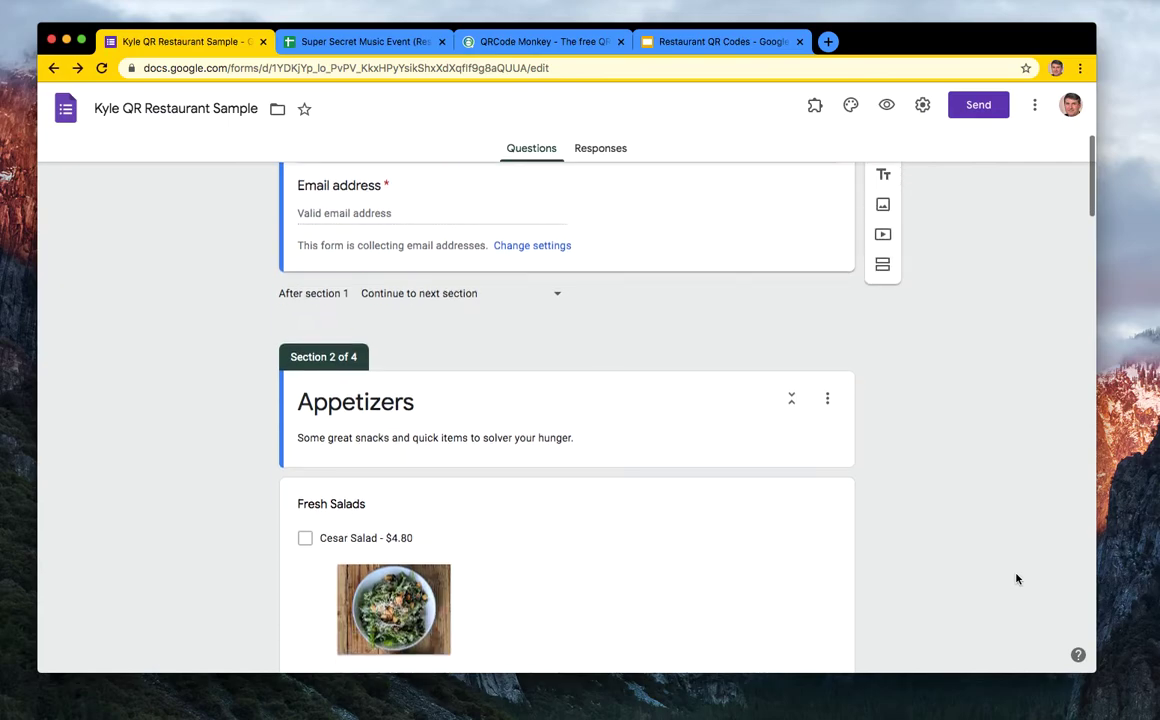
scroll(1016, 580, "up", 3)
scroll(1016, 578, "up", 6)
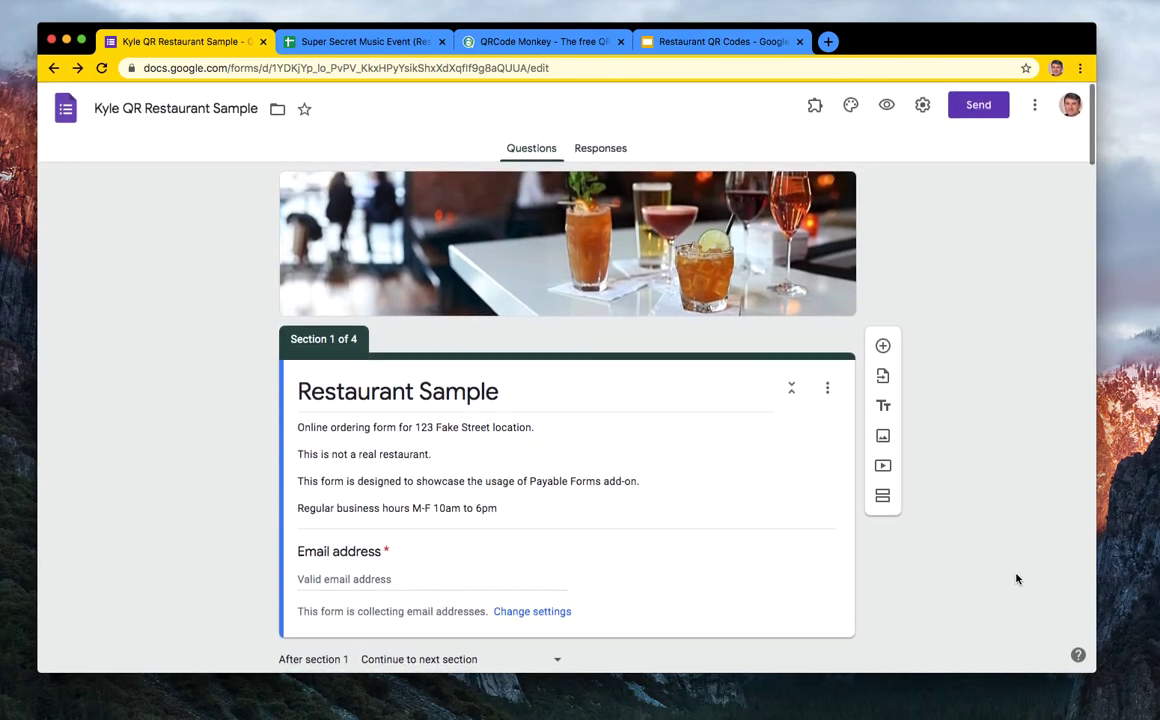
scroll(980, 548, "down", 1)
scroll(975, 546, "down", 2)
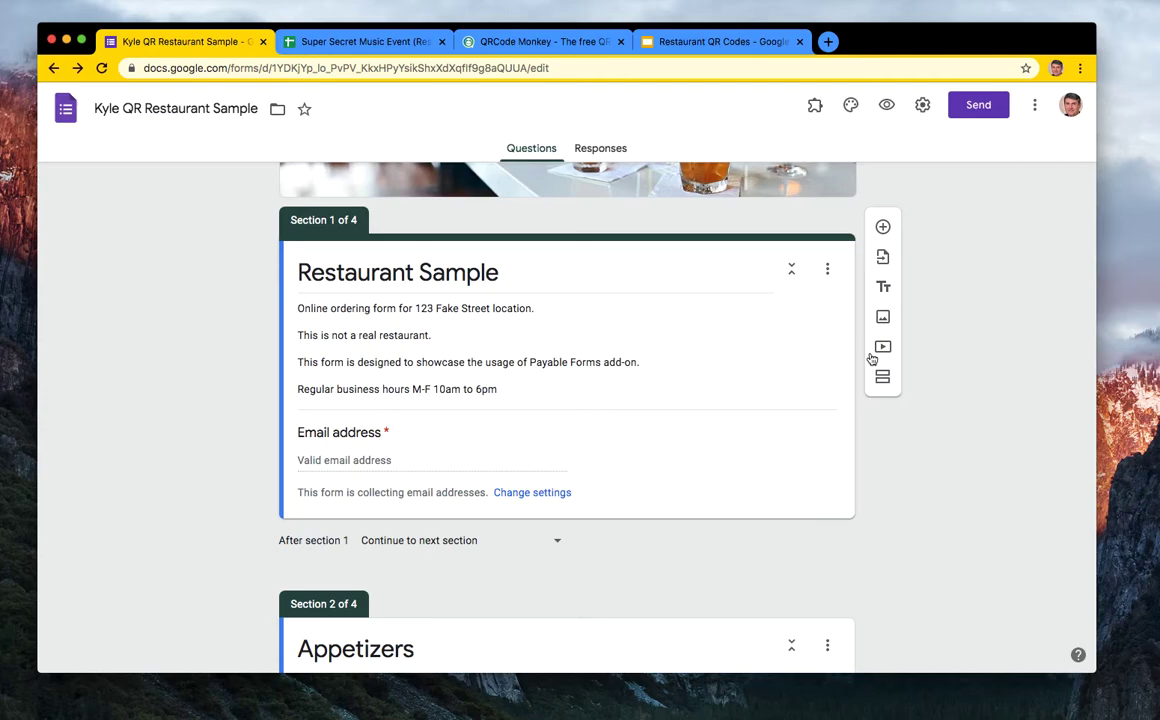
- Add a short-answer question 'What table are you sitting at?'
left_click(883, 227)
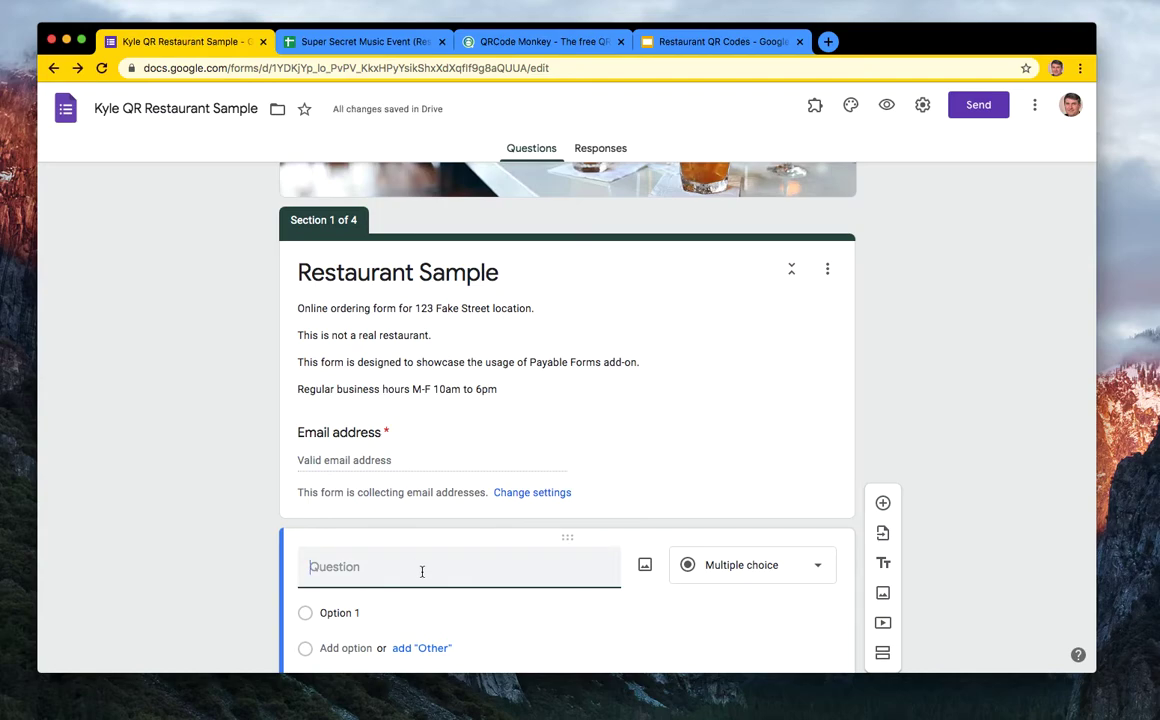
type("What table a")
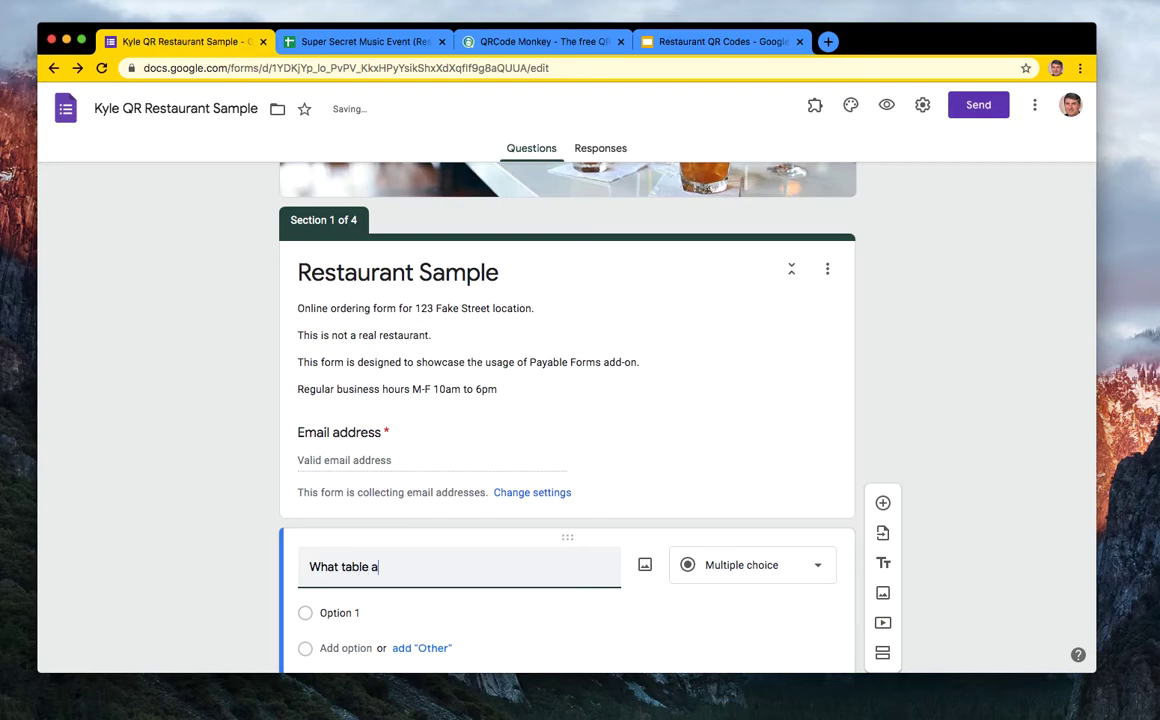
key("BackSpace")
type("are you sitting")
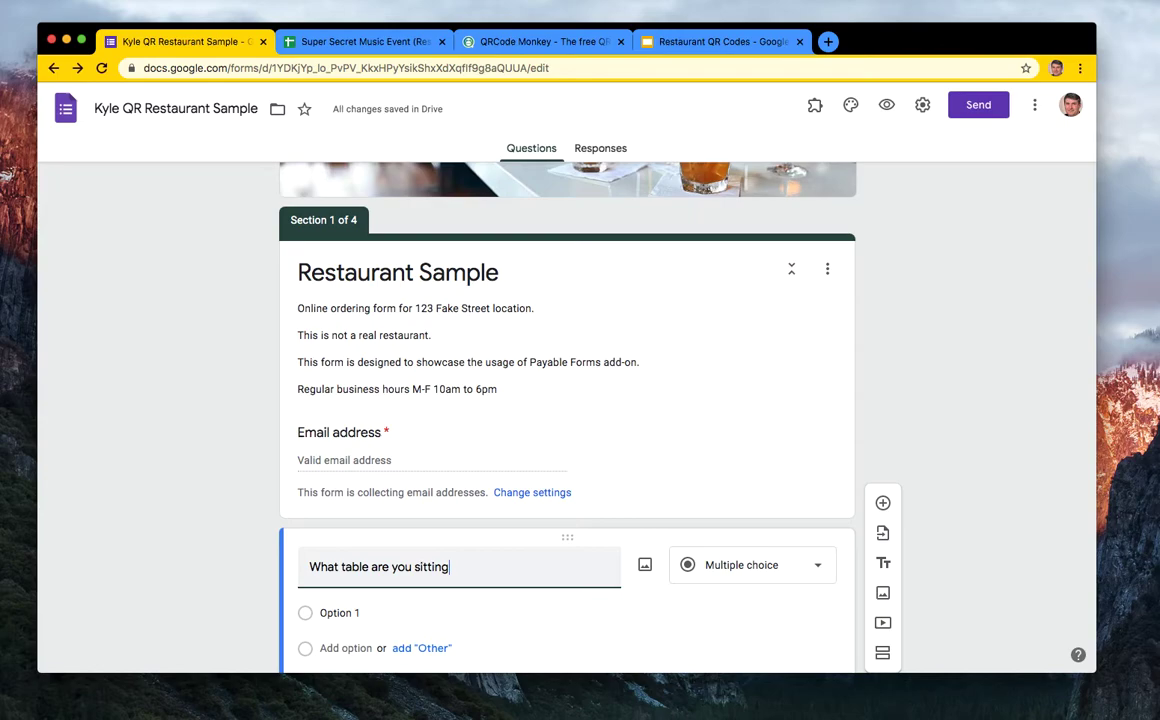
type(" at?")
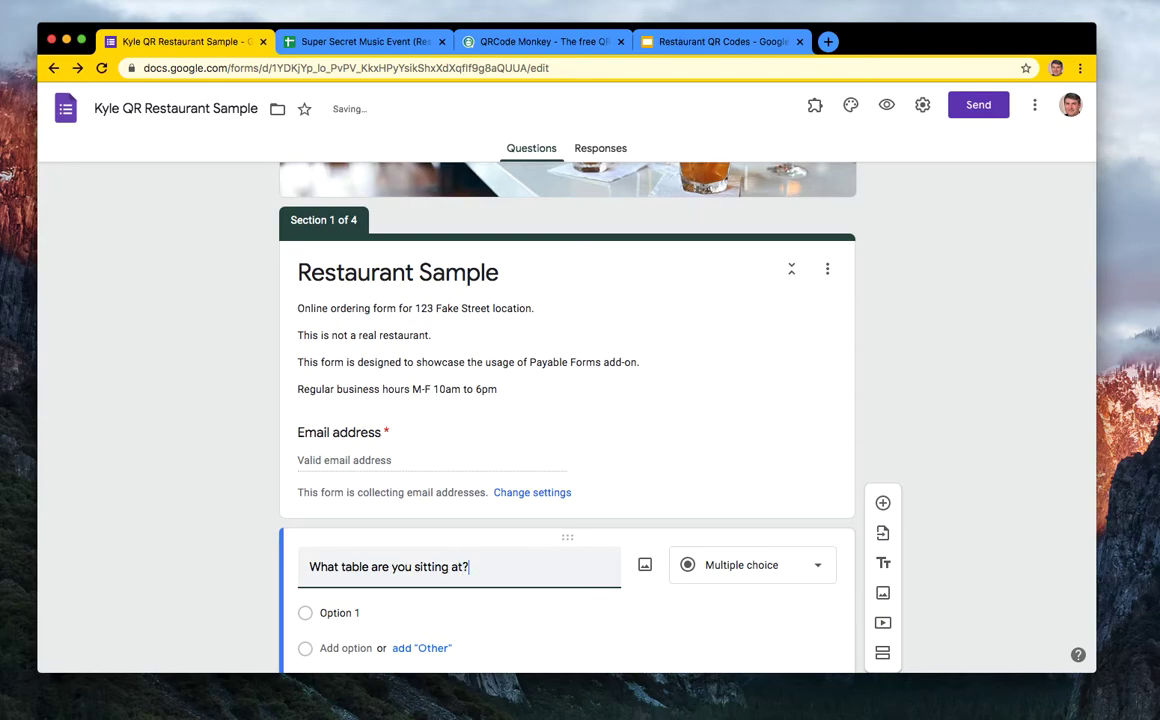
left_click(750, 565)
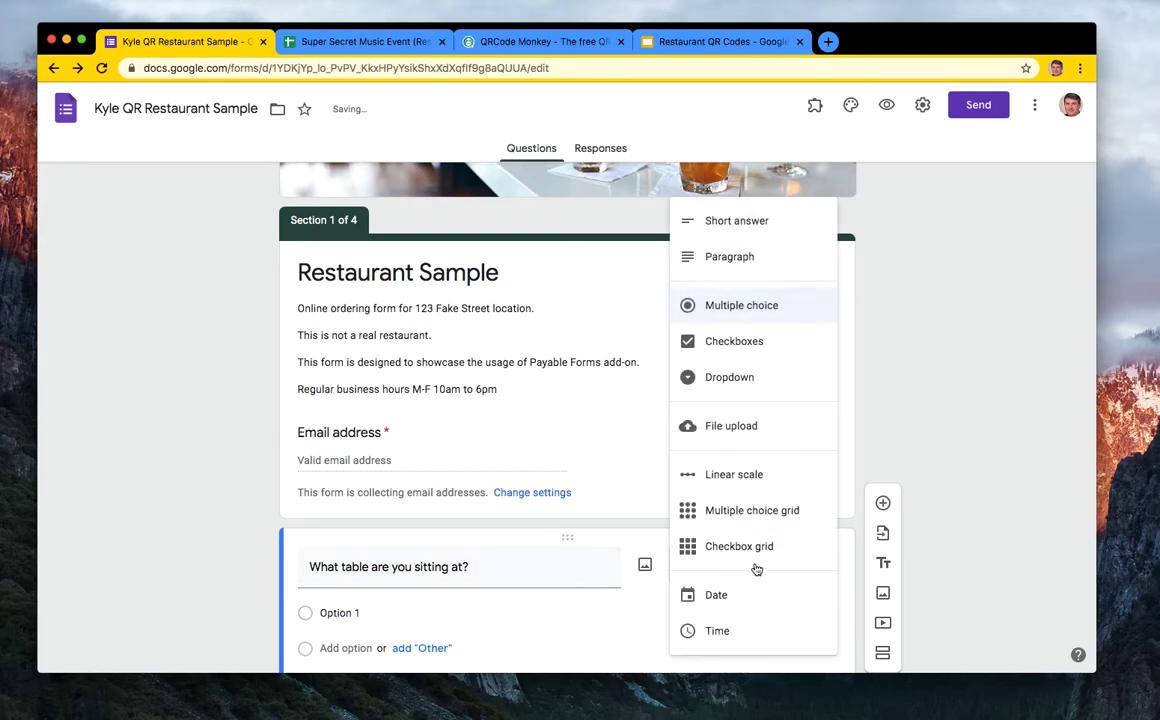
left_click(740, 221)
- Require a number between 1 and 21, with error 'That is not a valid table number'
scroll(683, 428, "down", 3)
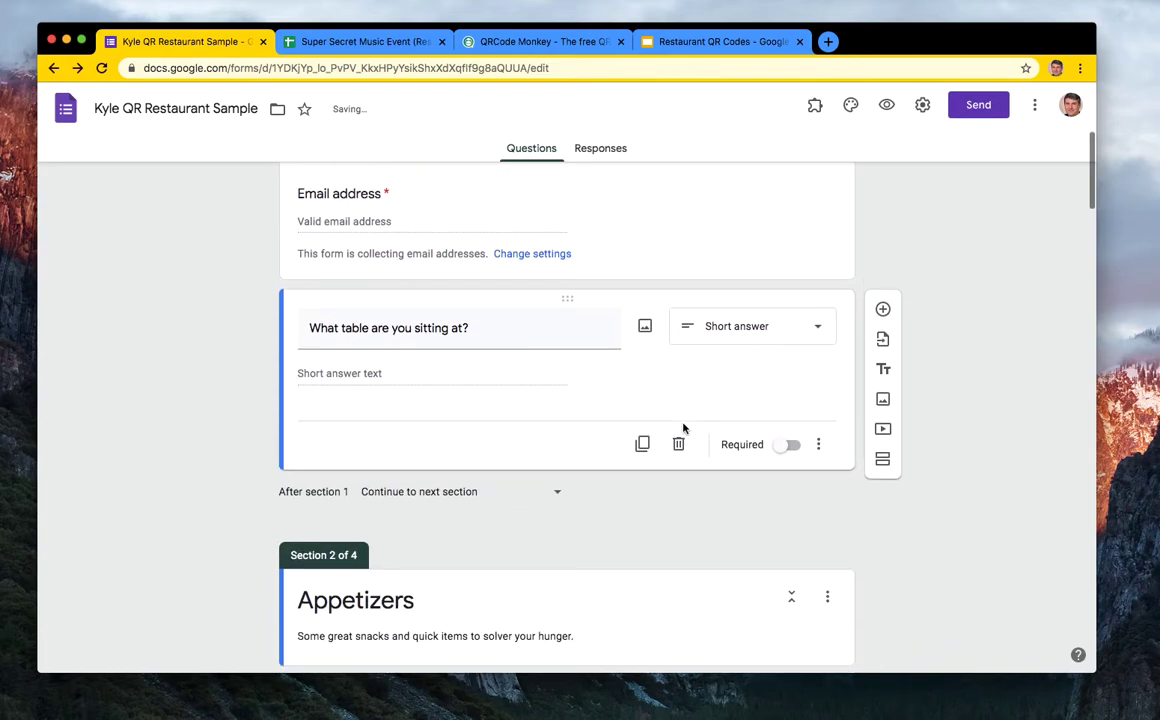
left_click(818, 444)
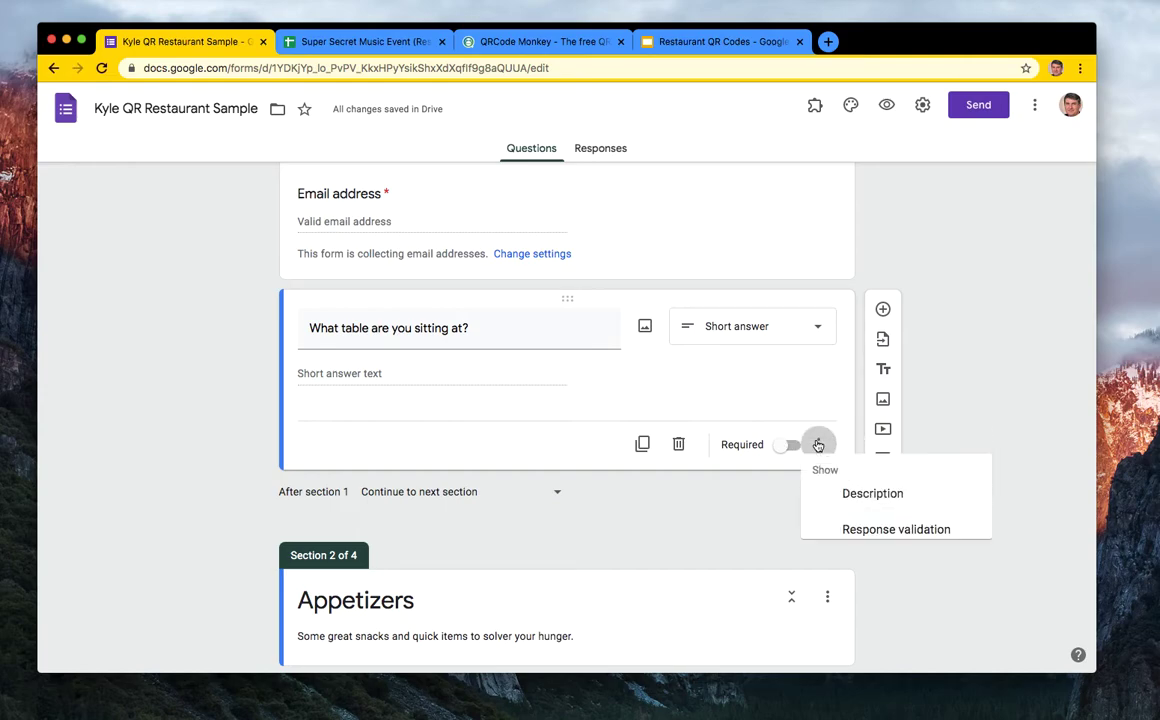
left_click(868, 531)
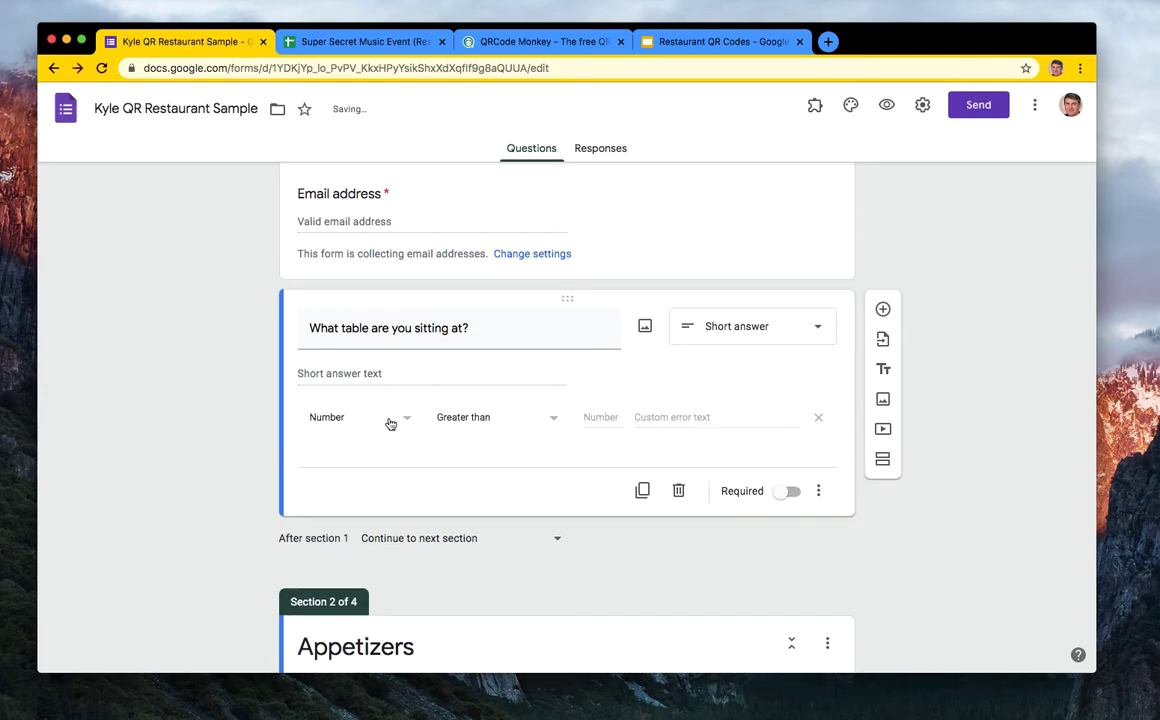
left_click(596, 419)
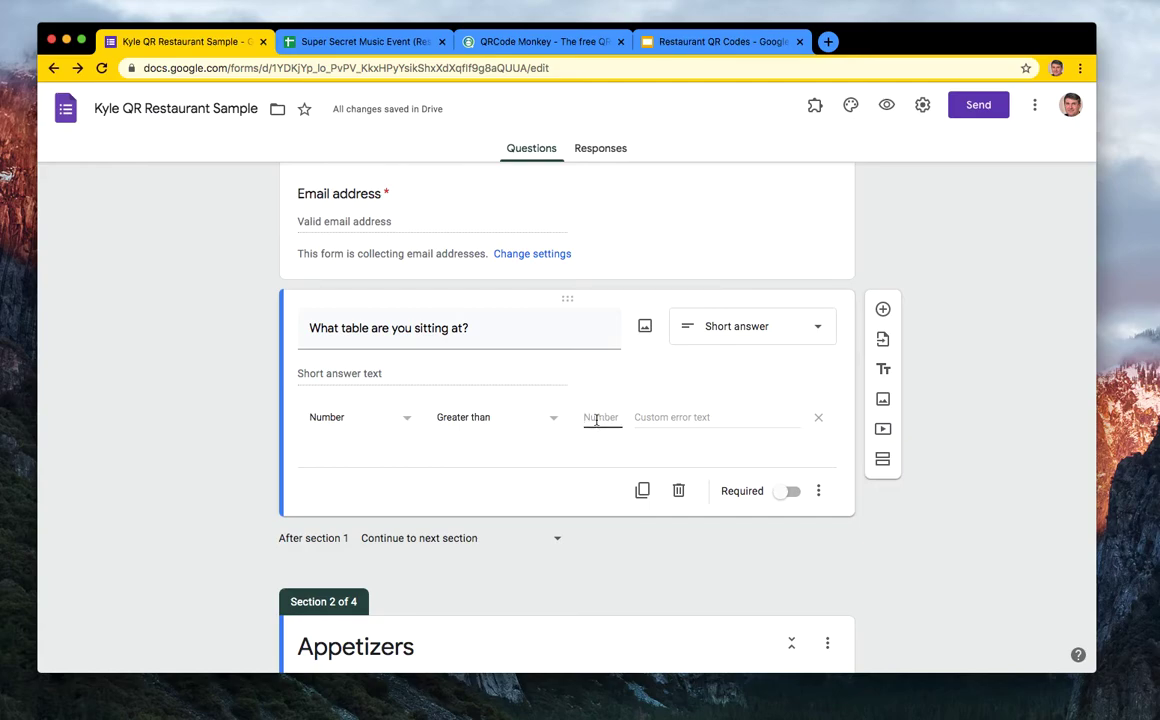
left_click(528, 416)
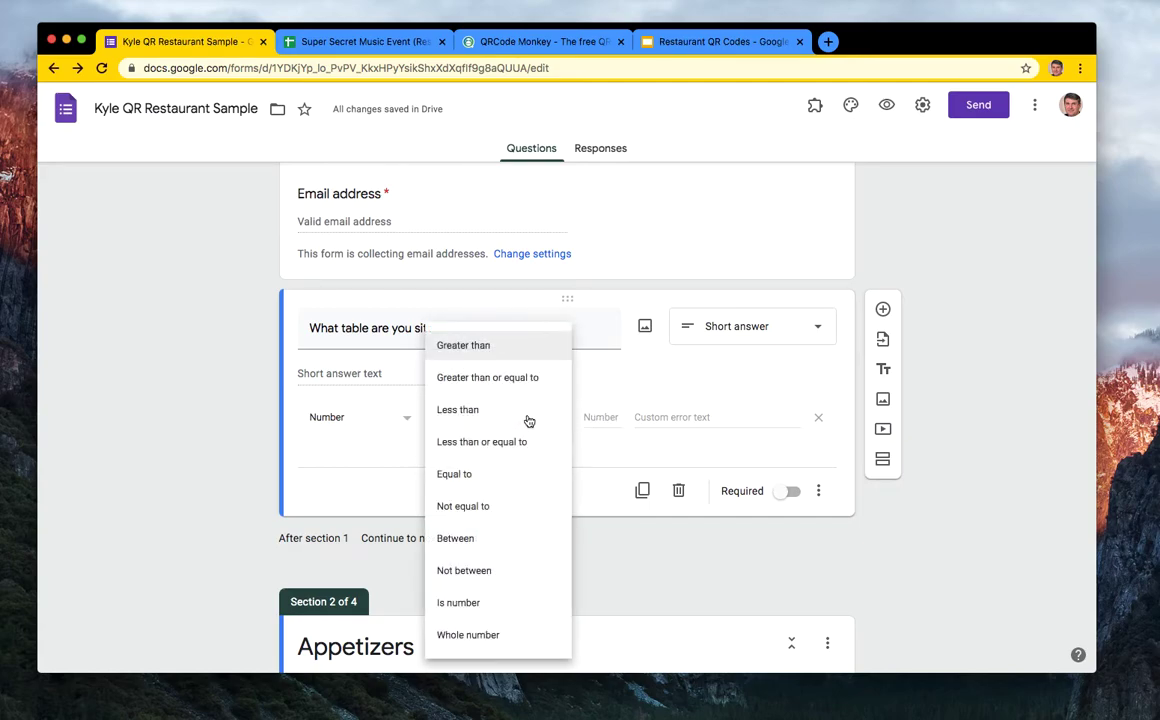
left_click(500, 538)
left_click(596, 417)
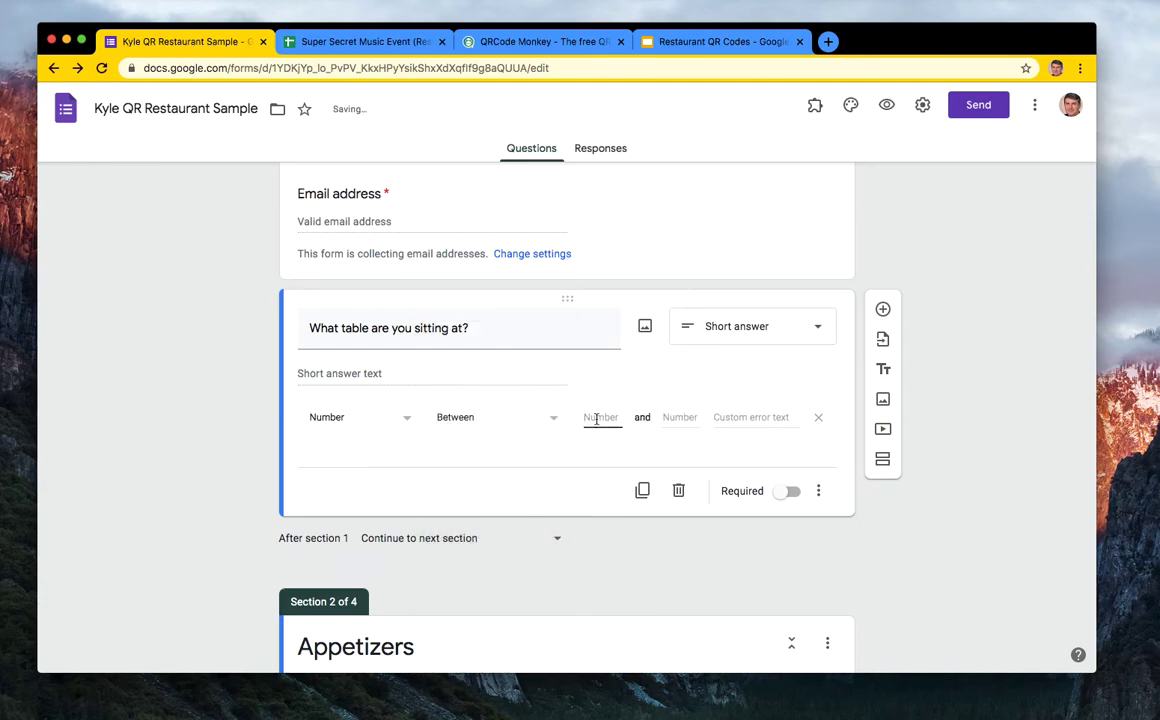
type("1")
left_click(679, 418)
type("21")
left_click(757, 417)
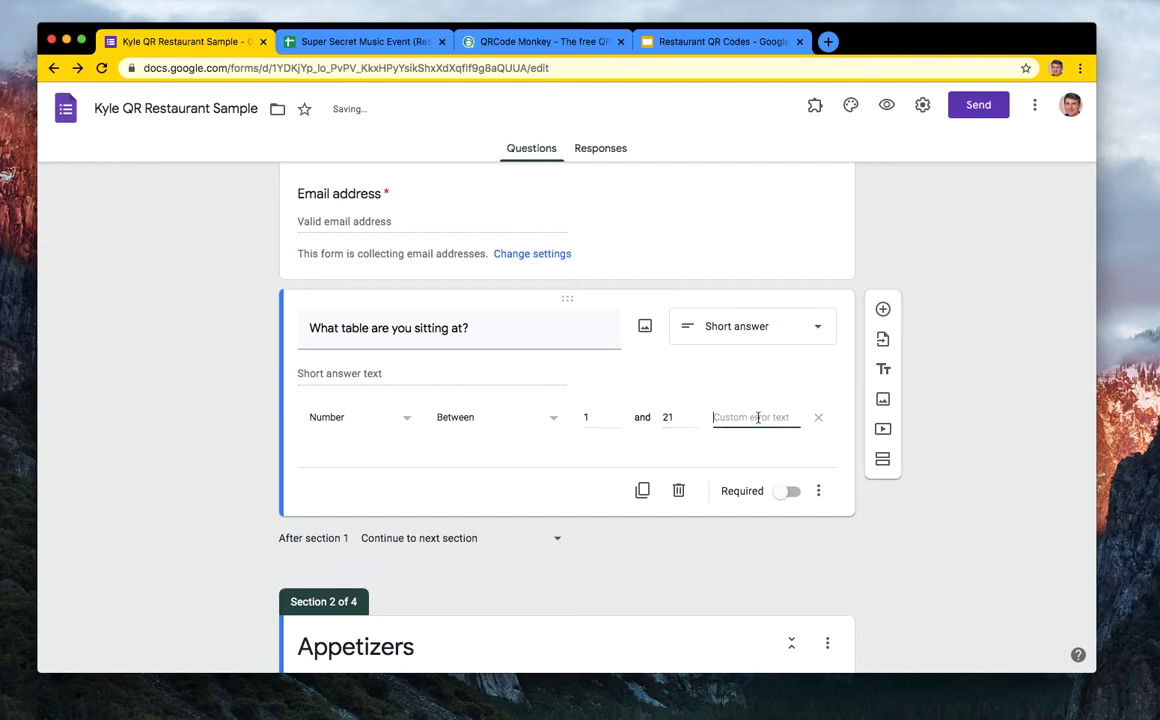
type("That")
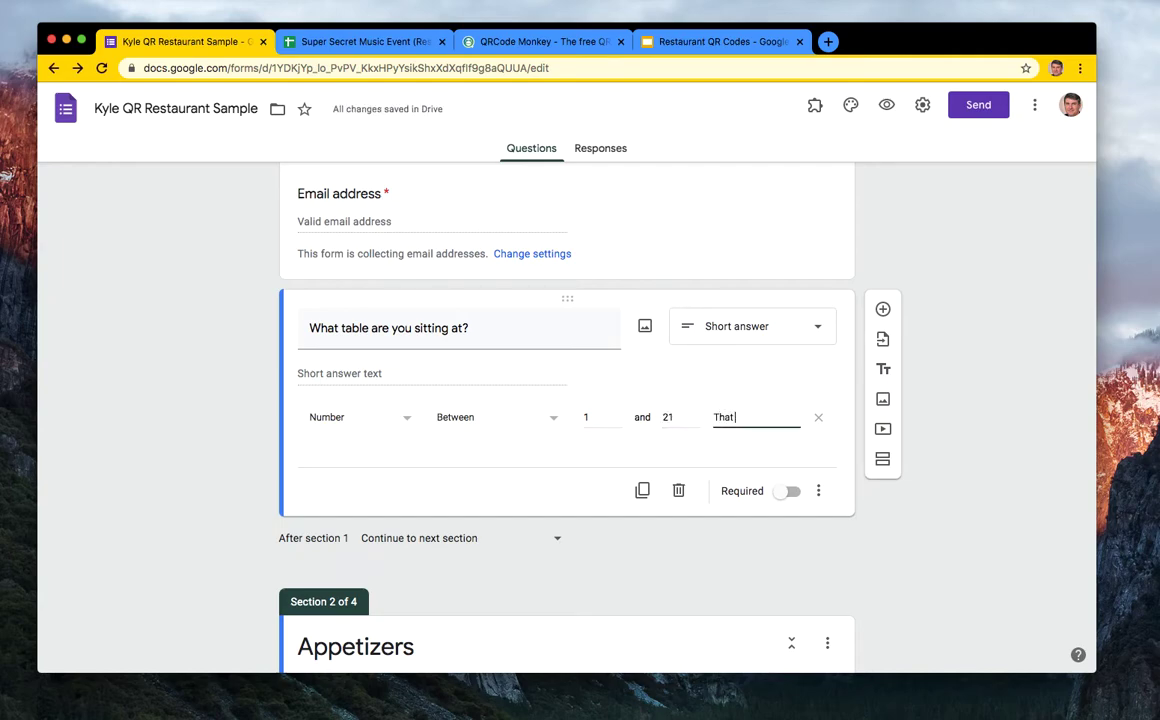
type(" is not a valid table n")
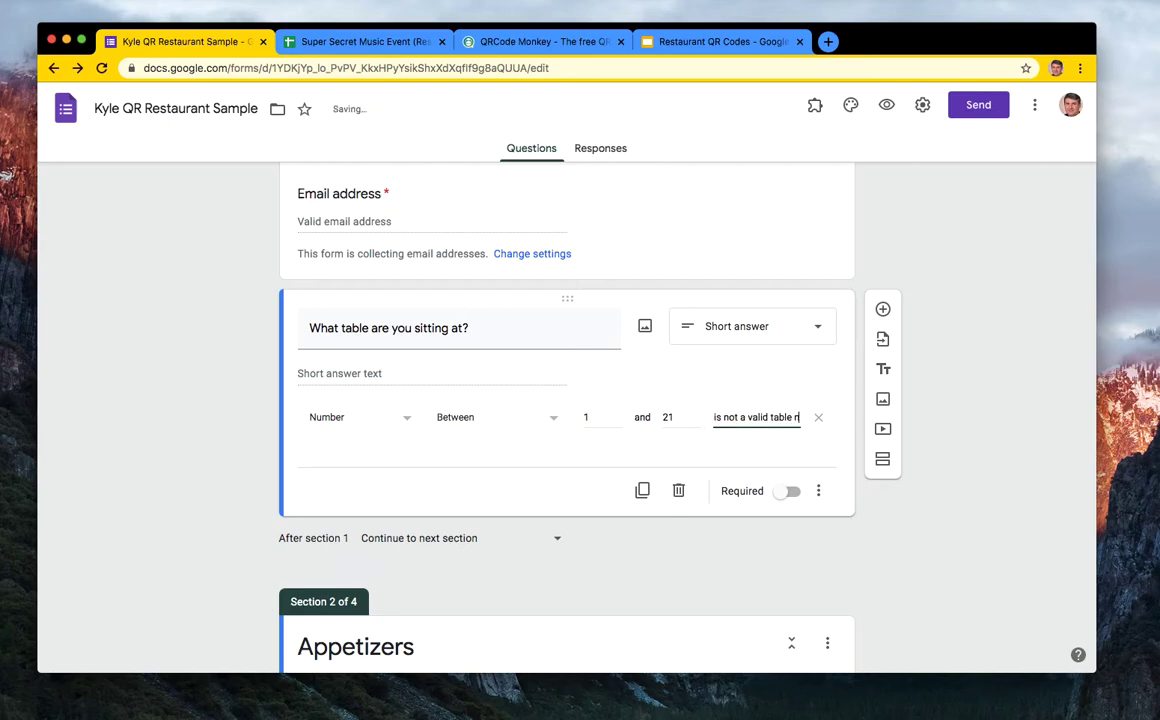
type("umber")
left_click(713, 543)
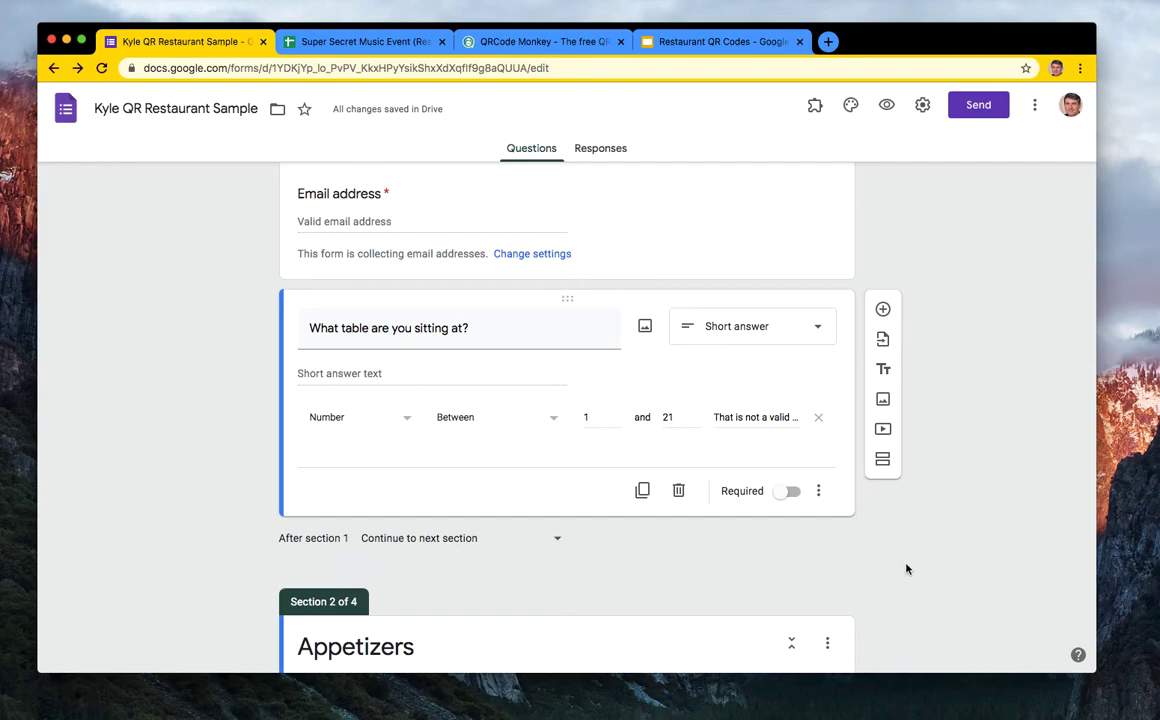
scroll(958, 474, "up", 5)
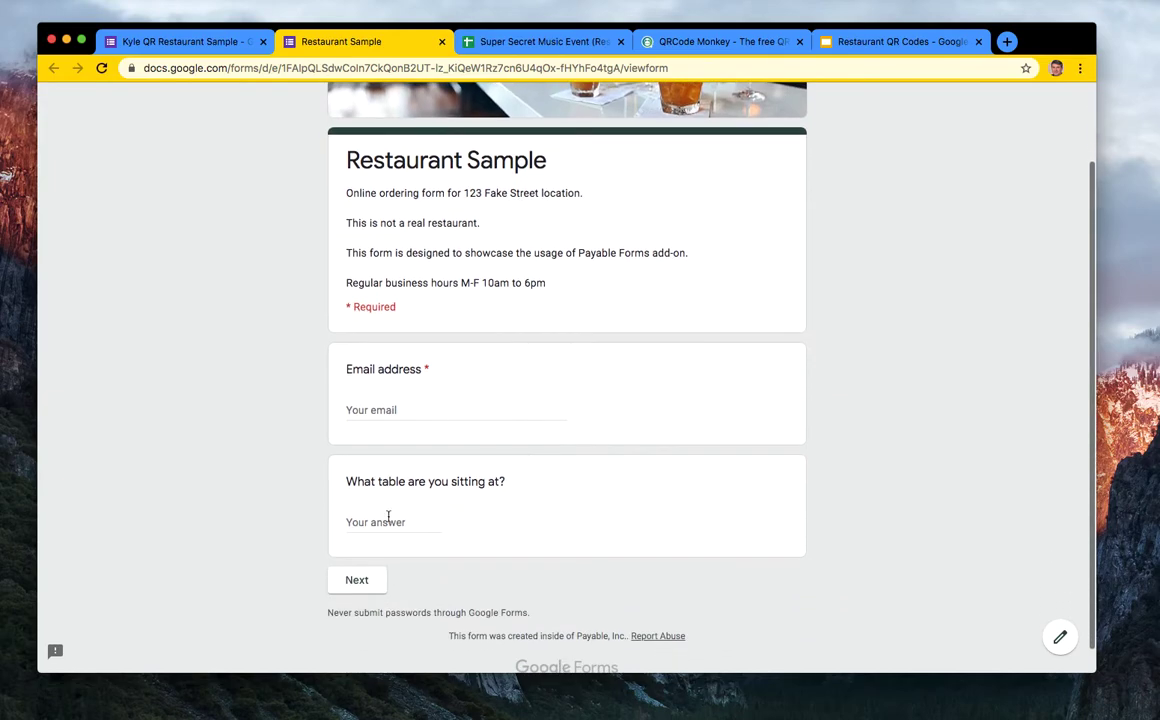
- Test the table question with 434 to trigger the error, then delete that answer
left_click(393, 524)
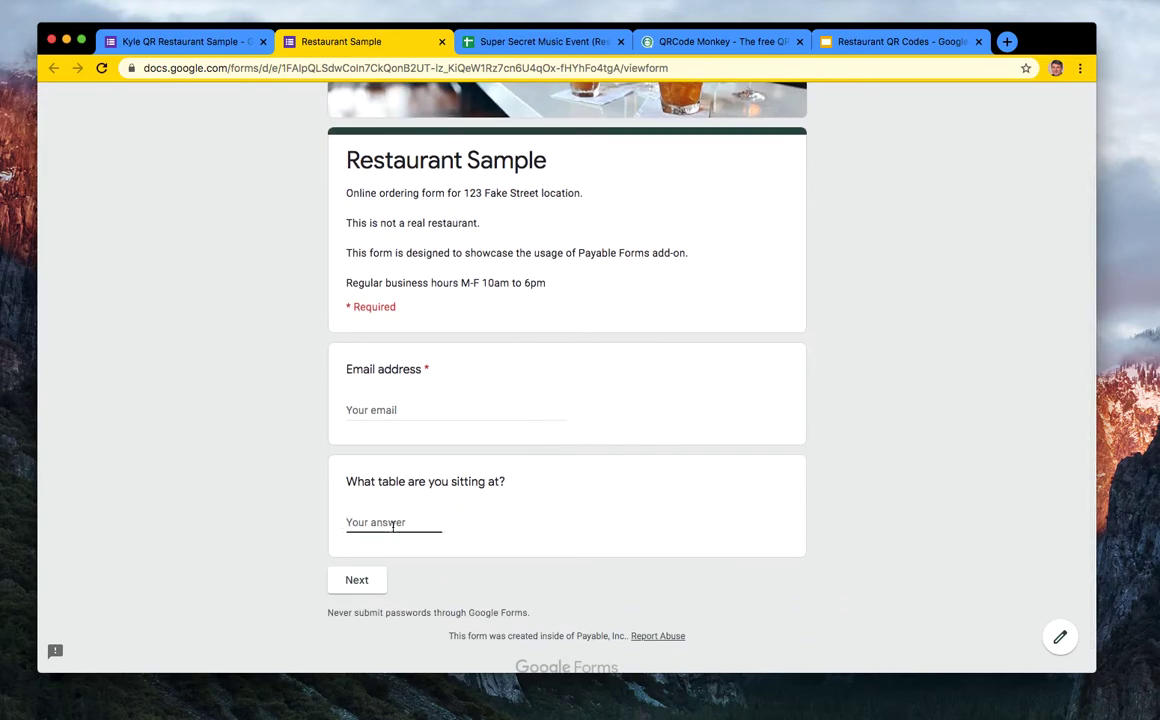
type("434")
left_click(375, 576)
double_click(365, 520)
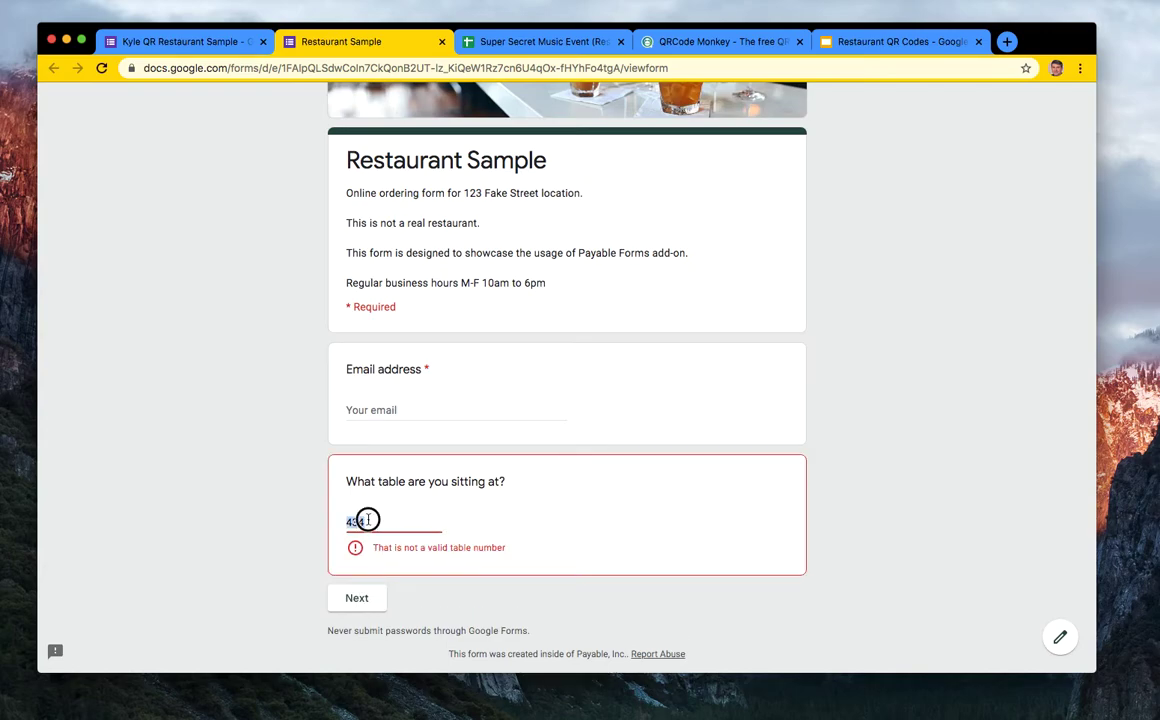
key("BackSpace")
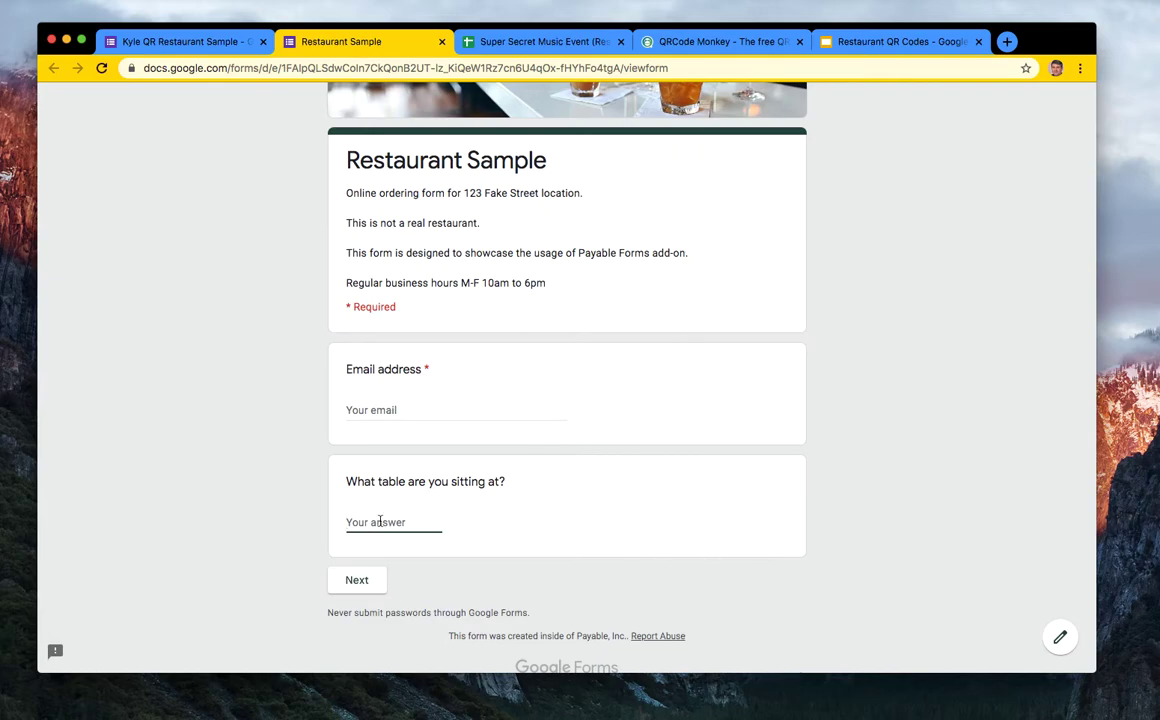
- Open the Get pre-filled link page for the restaurant order form
left_click(218, 42)
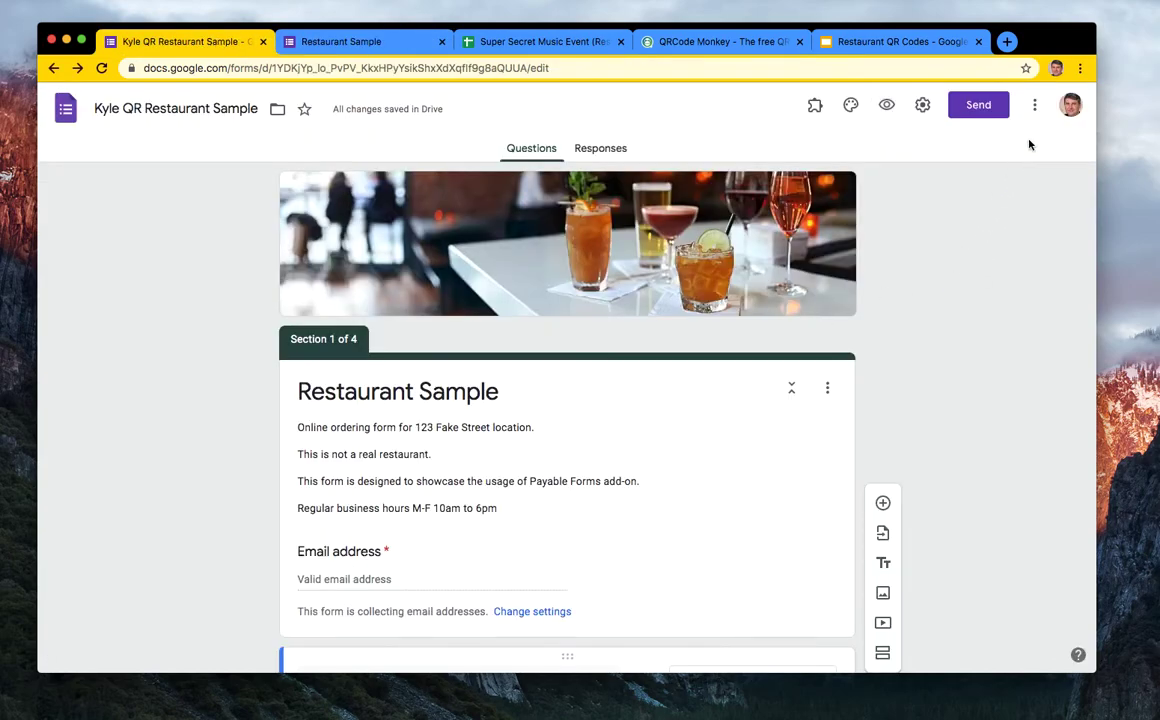
left_click(1036, 108)
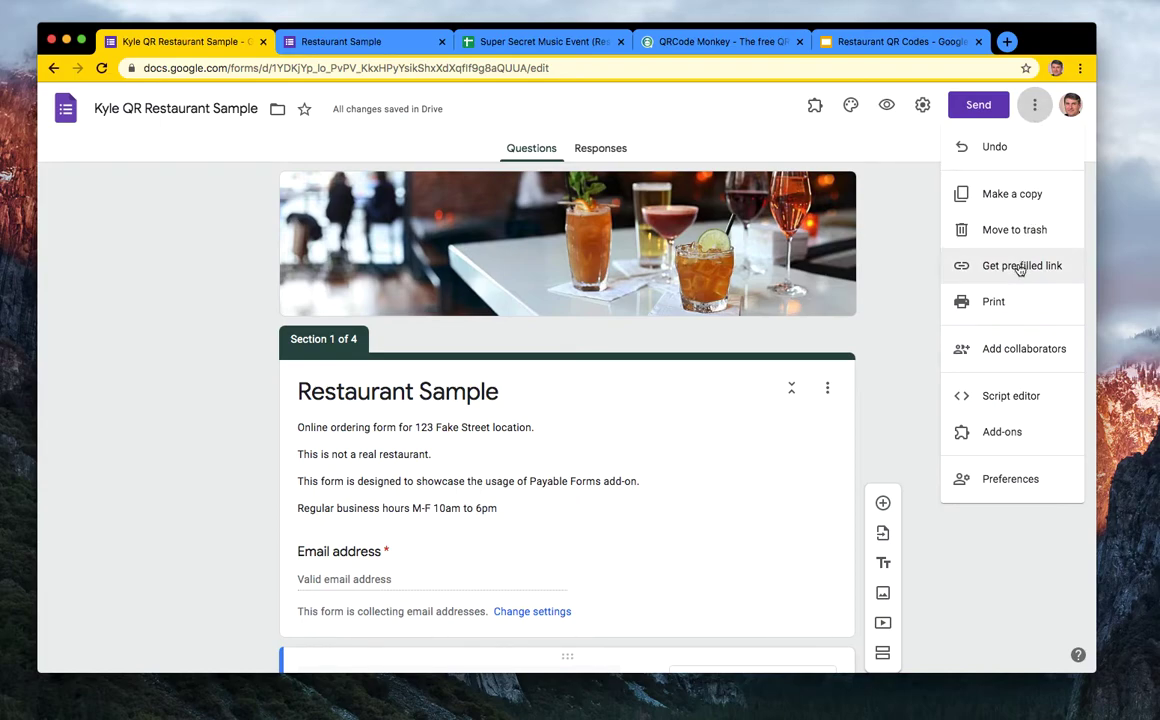
left_click(1020, 266)
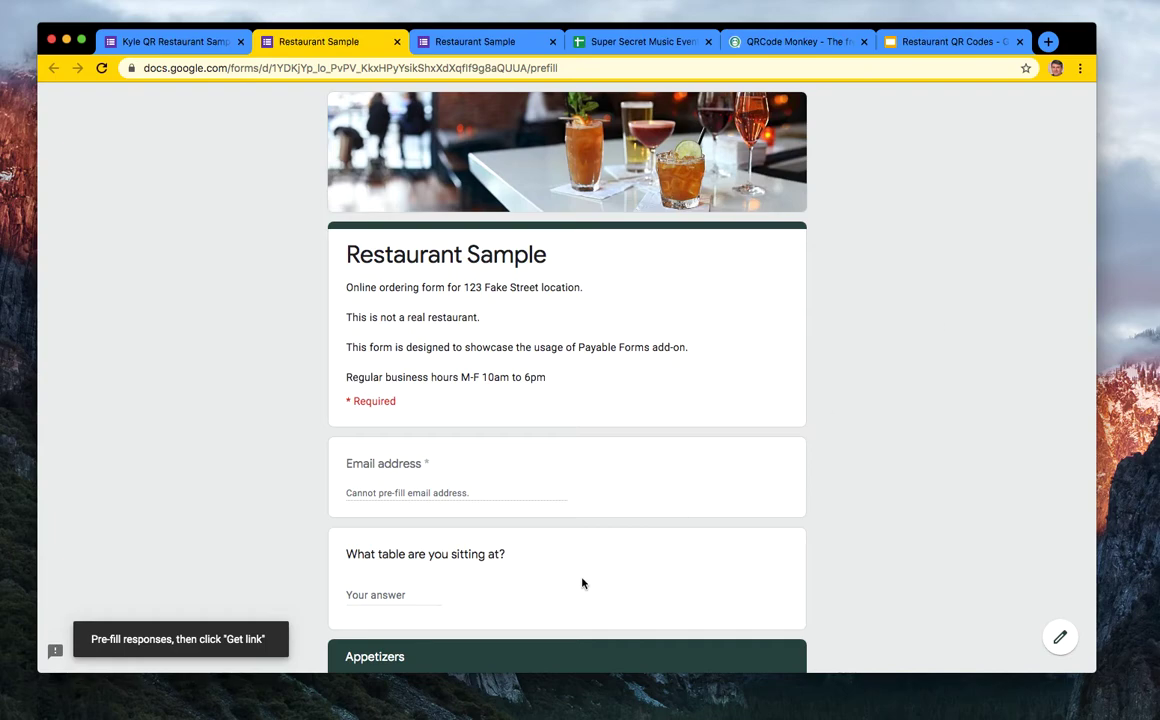
scroll(575, 588, "down", 2)
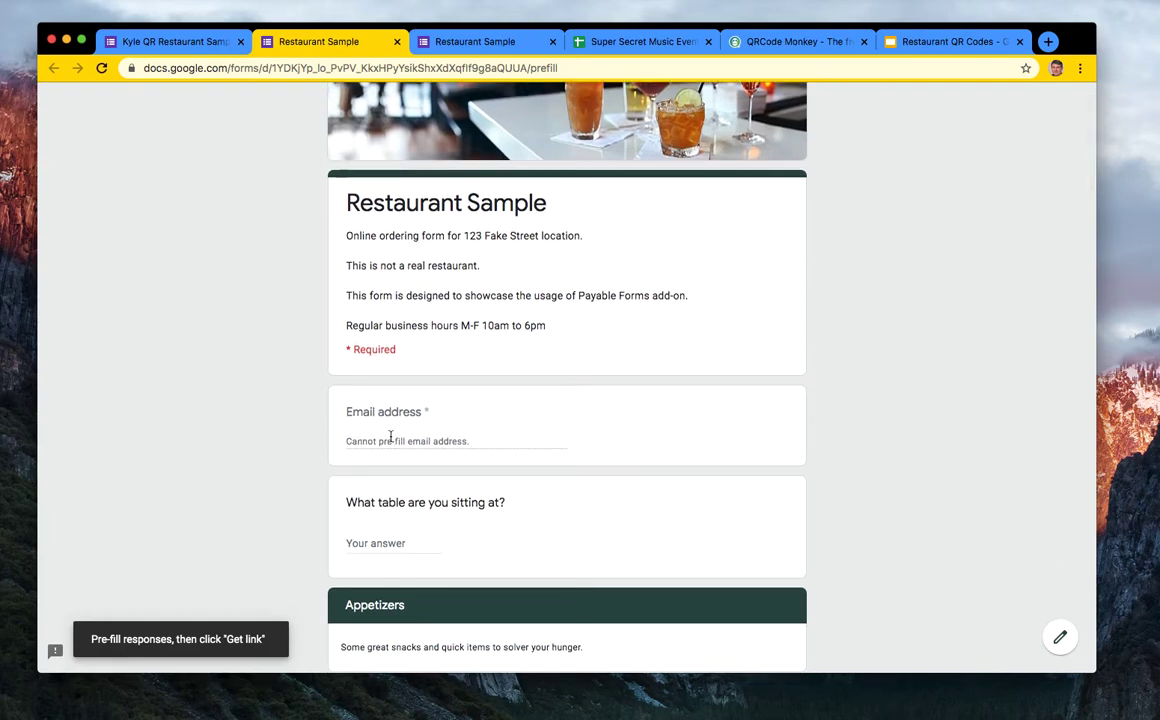
scroll(370, 440, "down", 3)
scroll(409, 588, "down", 3)
scroll(409, 588, "down", 4)
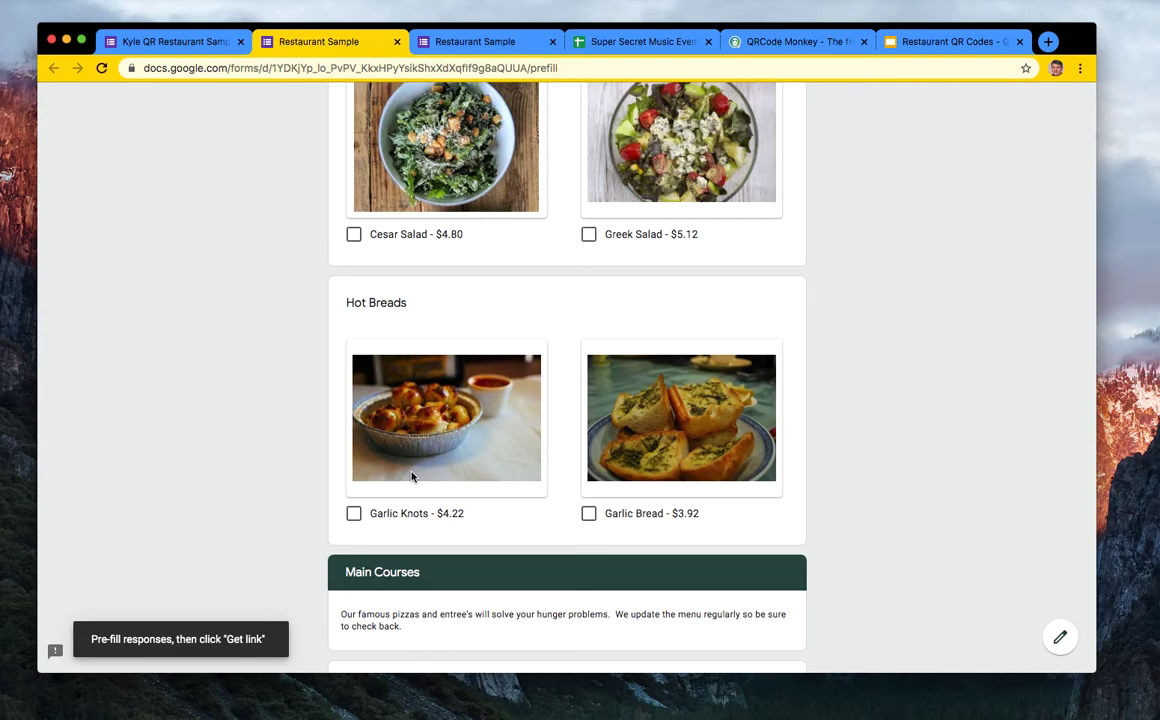
left_click(356, 515)
left_click(356, 515)
scroll(428, 412, "up", 15)
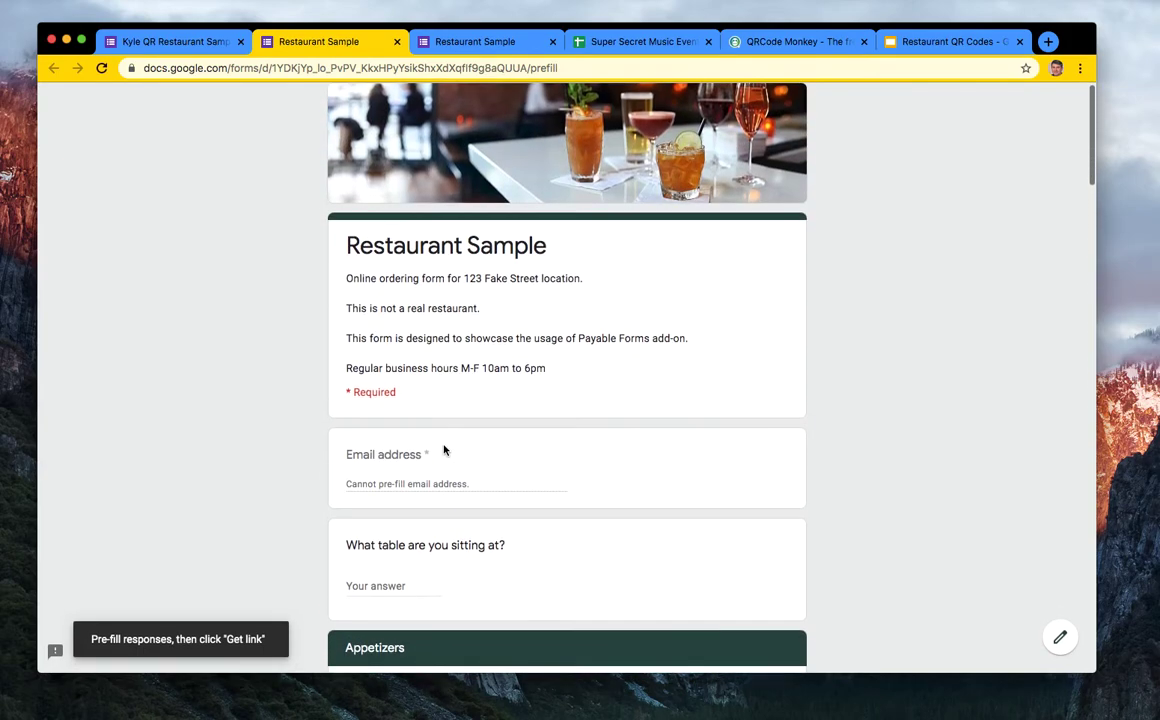
scroll(395, 536, "down", 1)
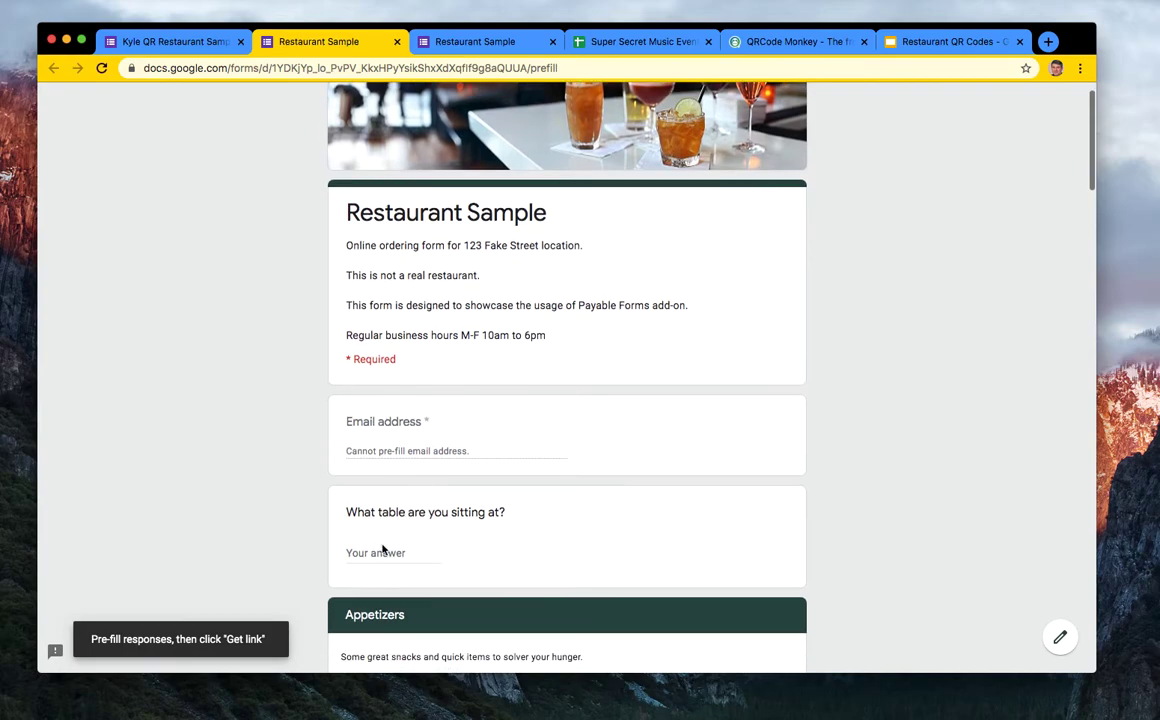
- Answer 15 for the table question, generate the pre-filled link and copy it
left_click(382, 549)
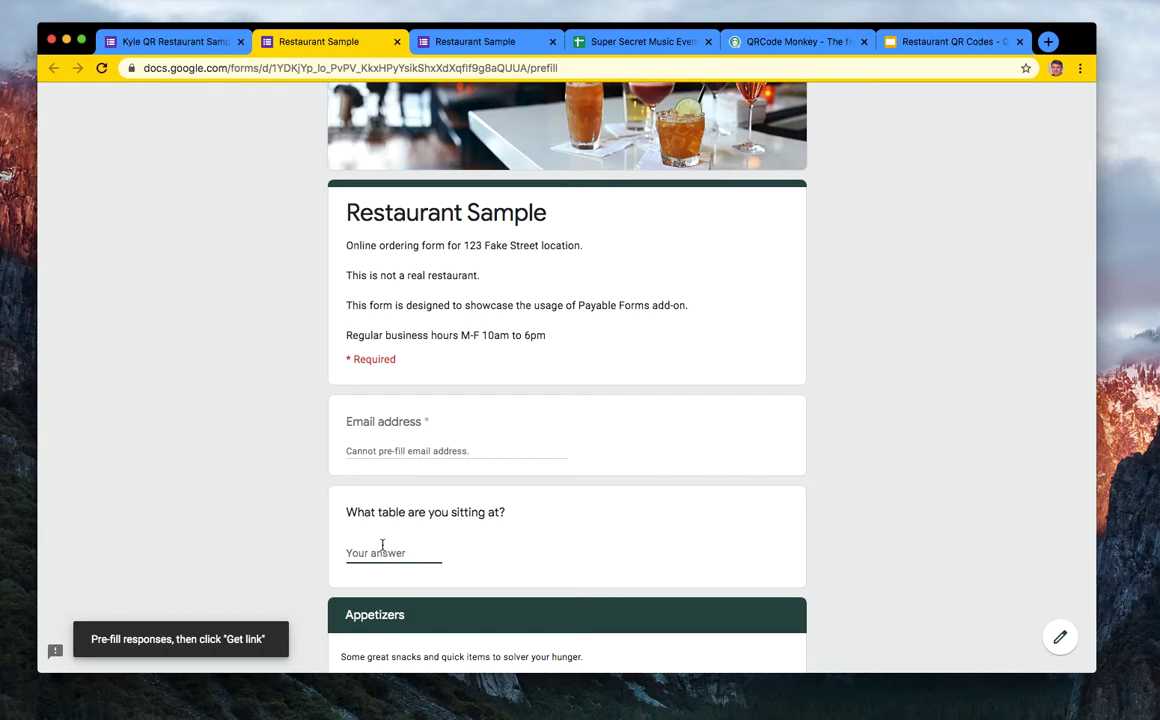
type("15")
left_click(865, 512)
scroll(909, 539, "down", 15)
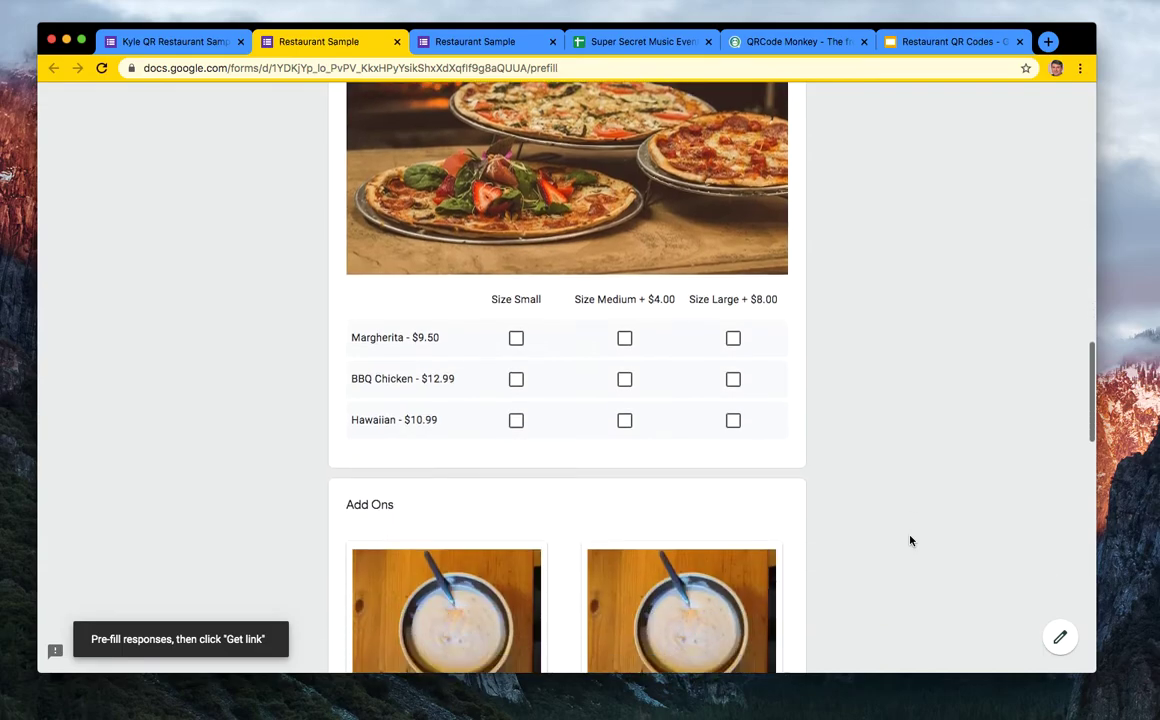
scroll(909, 539, "down", 3)
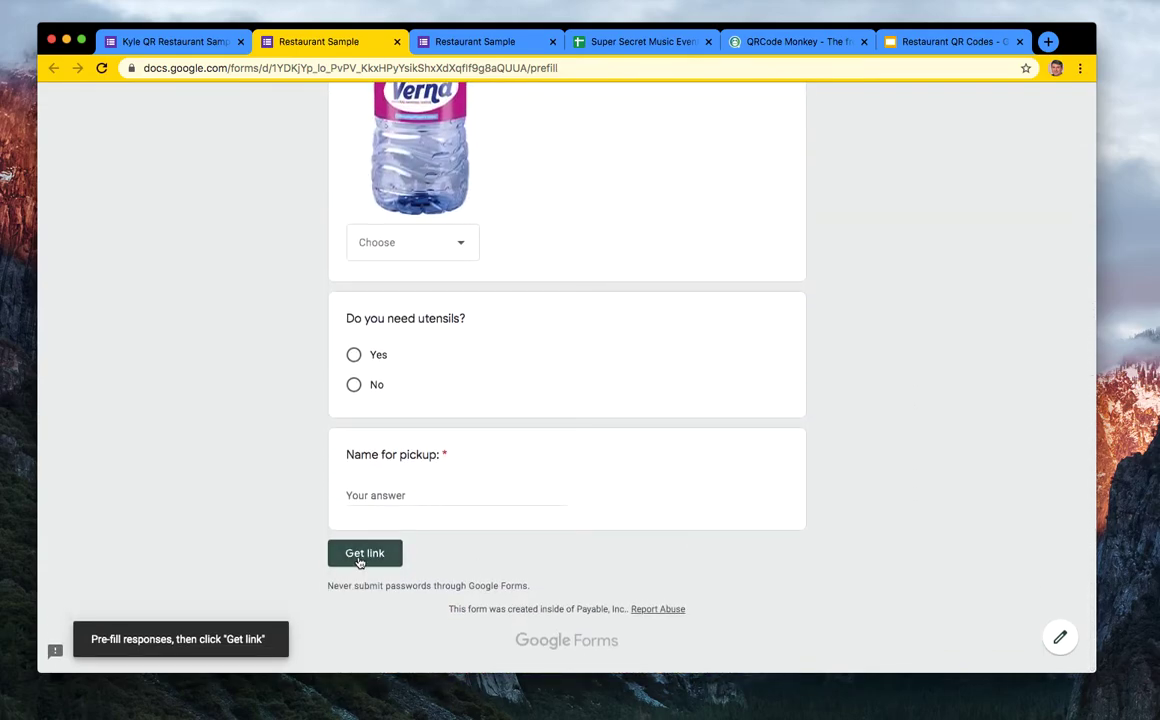
left_click(367, 554)
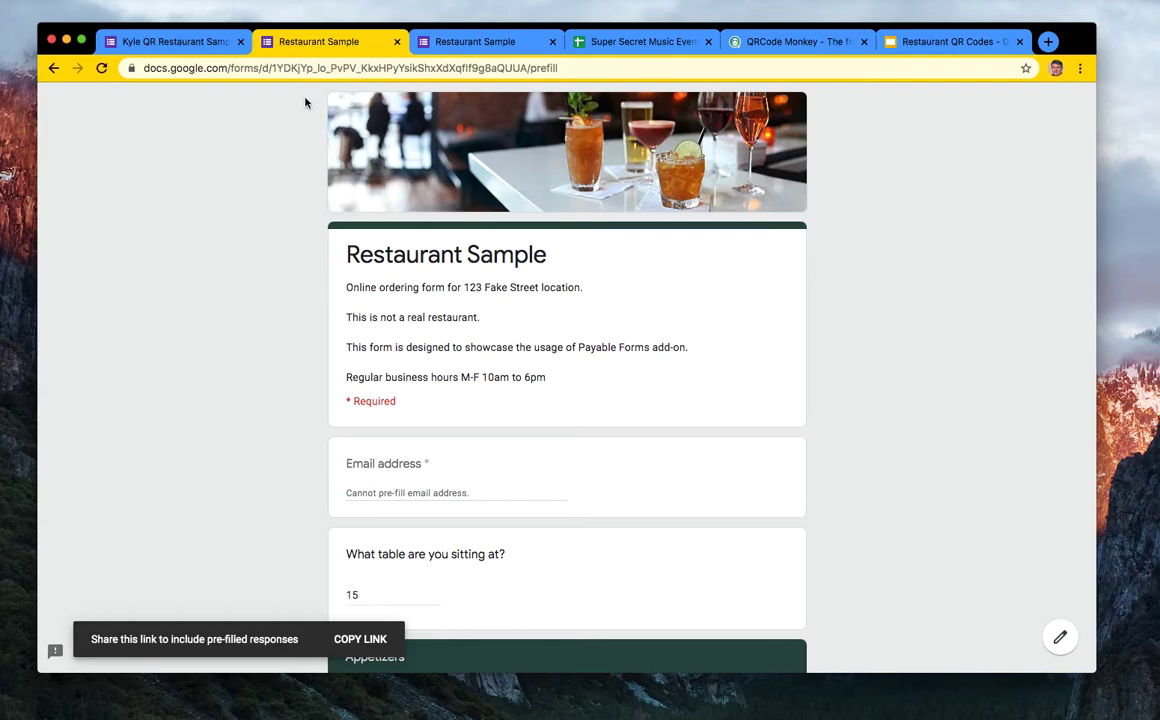
left_click(359, 640)
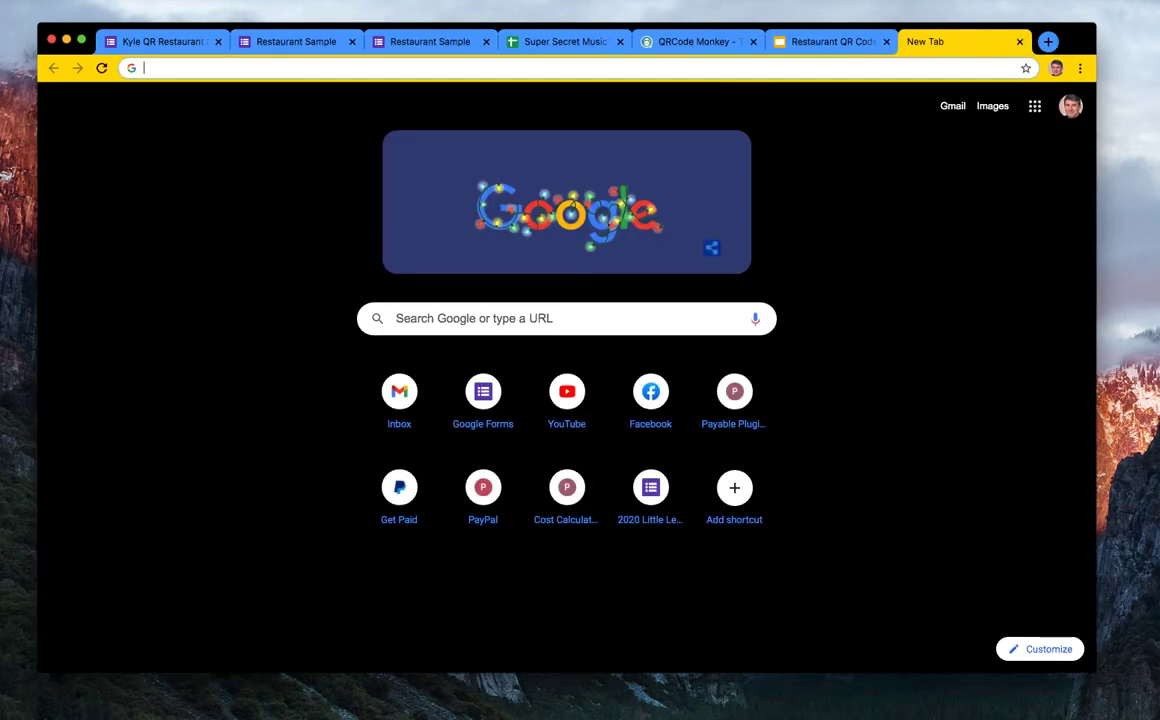
left_click(20, 0)
left_click(411, 195)
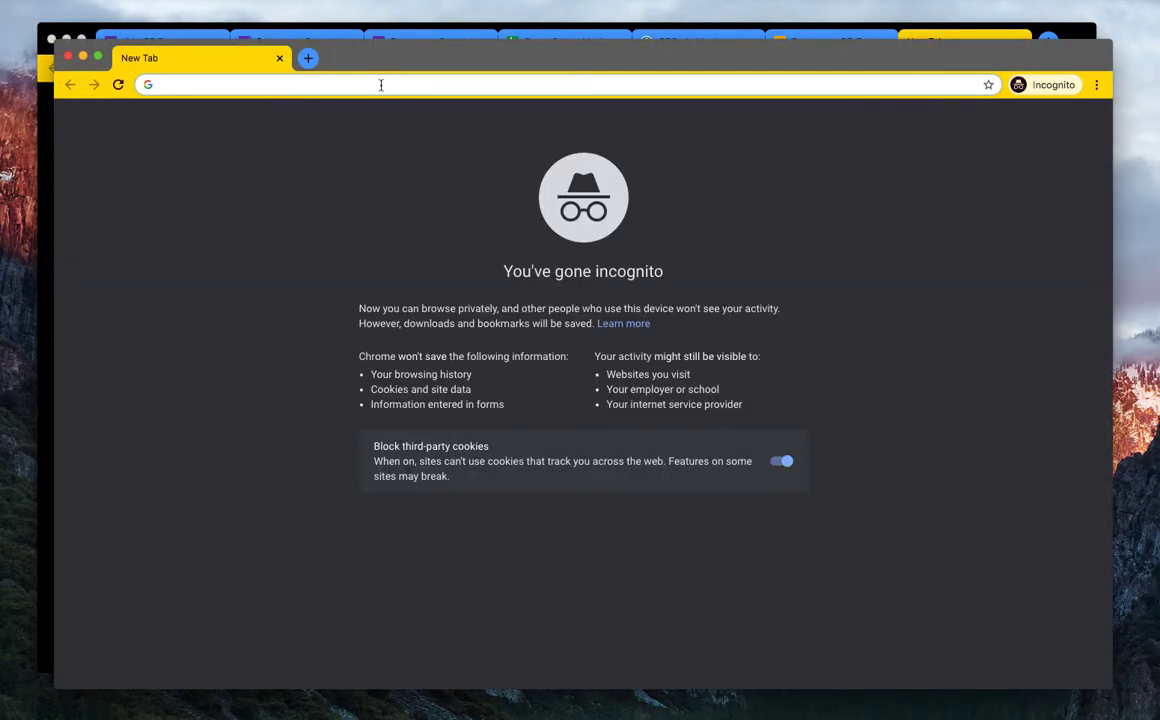
key("super+v")
key("Return")
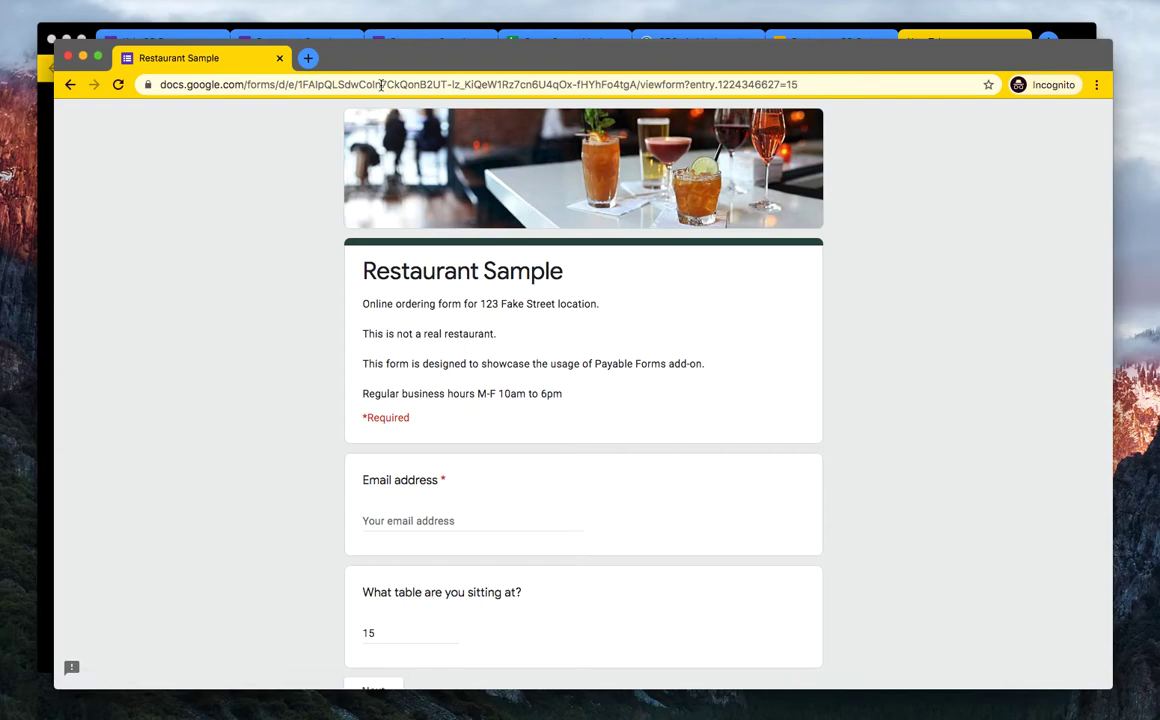
scroll(360, 583, "down", 2)
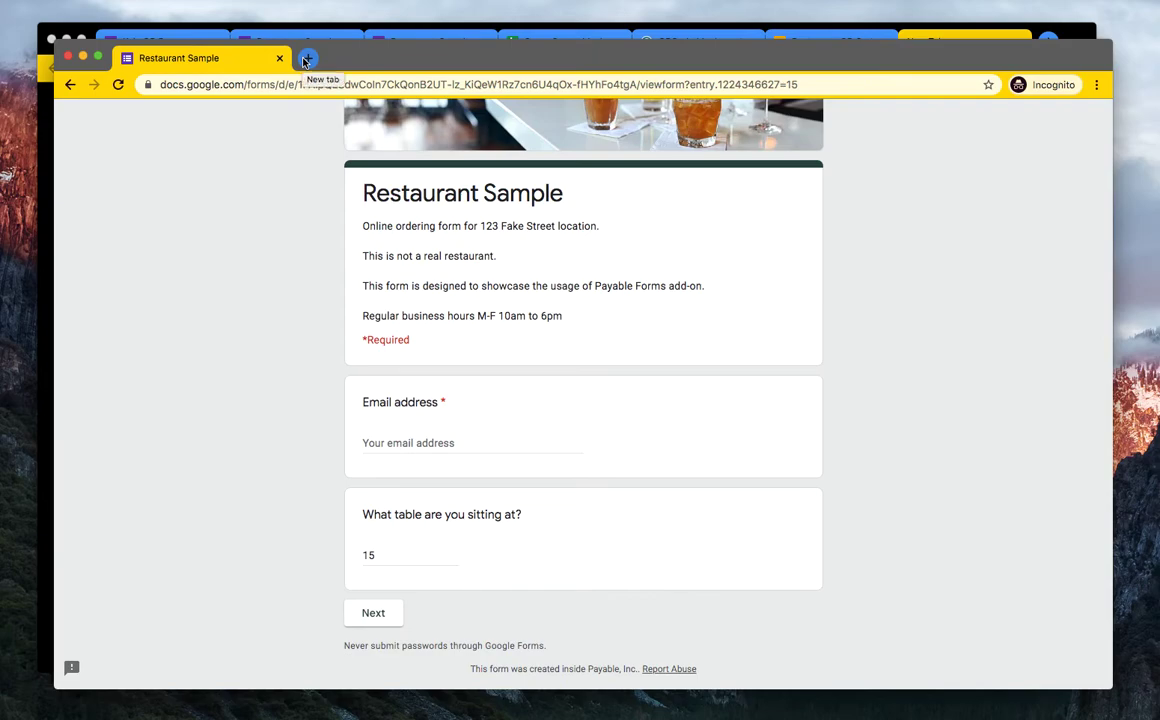
left_click(68, 57)
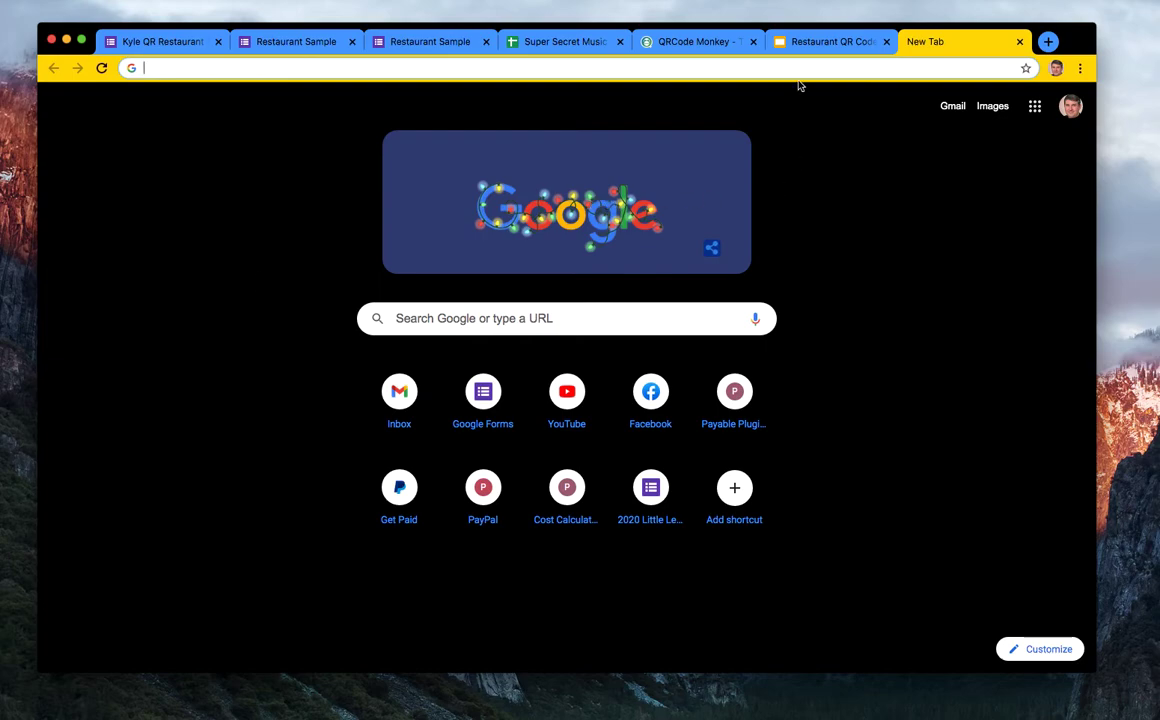
- Replace the QRCode Monkey URL with the pasted pre-filled form link
left_click(699, 42)
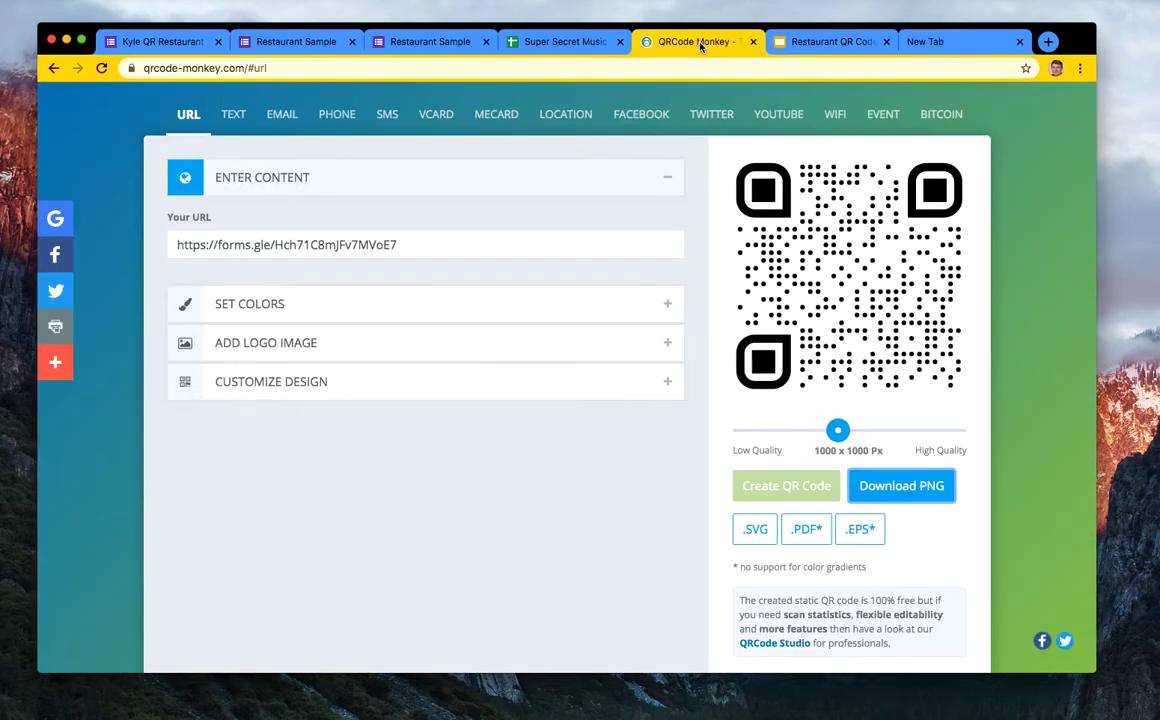
triple_click(302, 240)
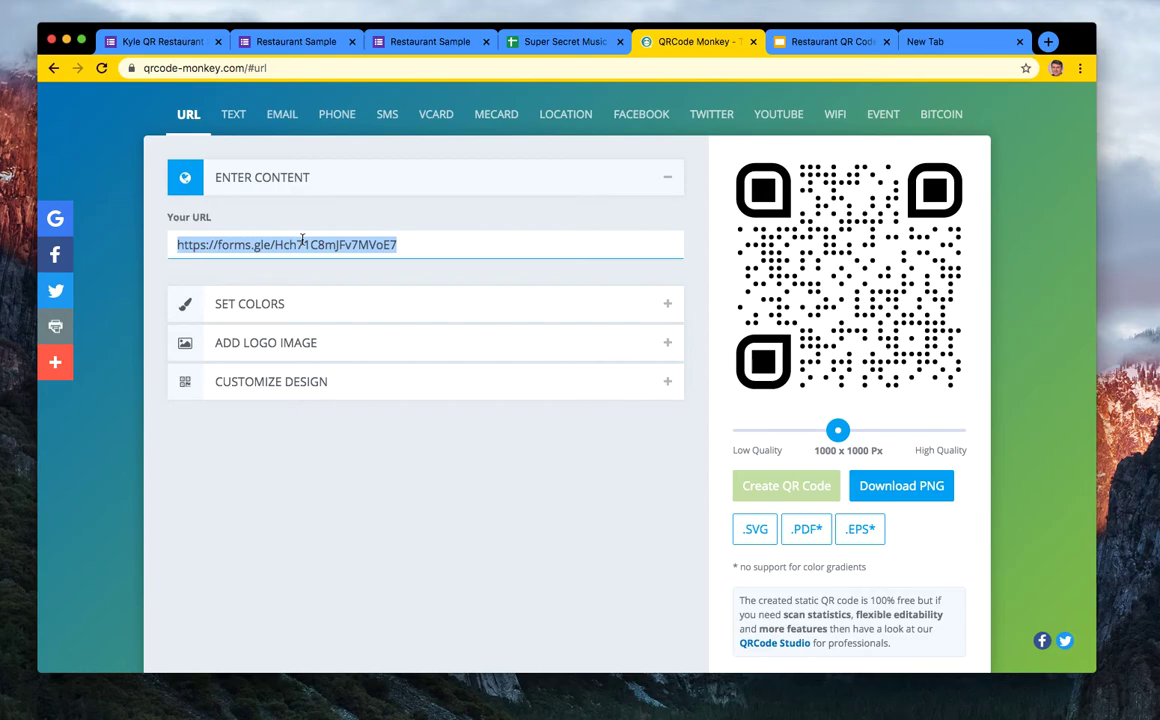
key("cmd+v")
left_click(445, 549)
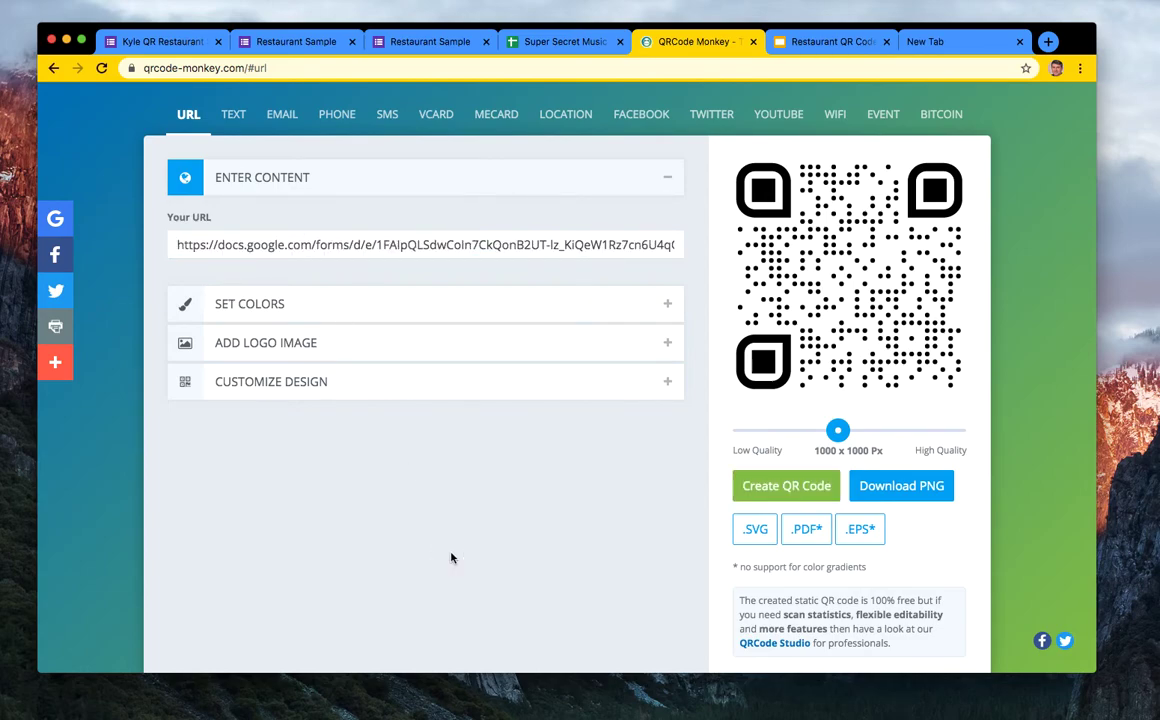
- Choose square body and eye-frame patterns, create the QR code and download it as PNG
left_click(346, 382)
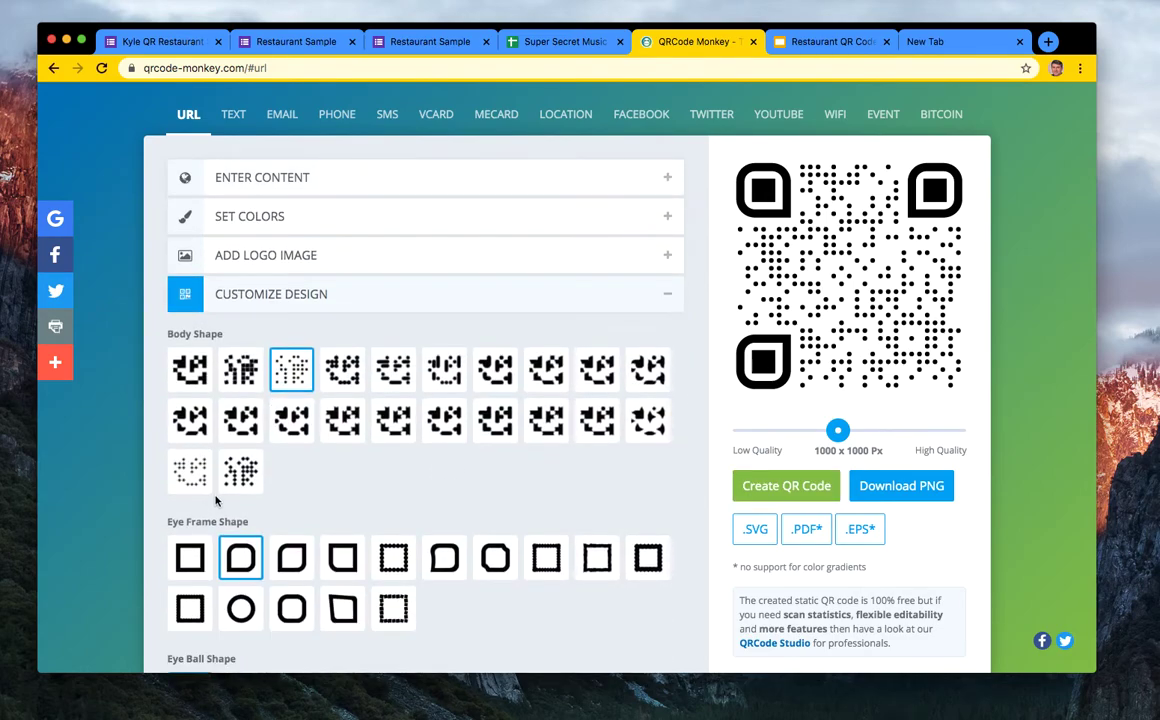
left_click(228, 372)
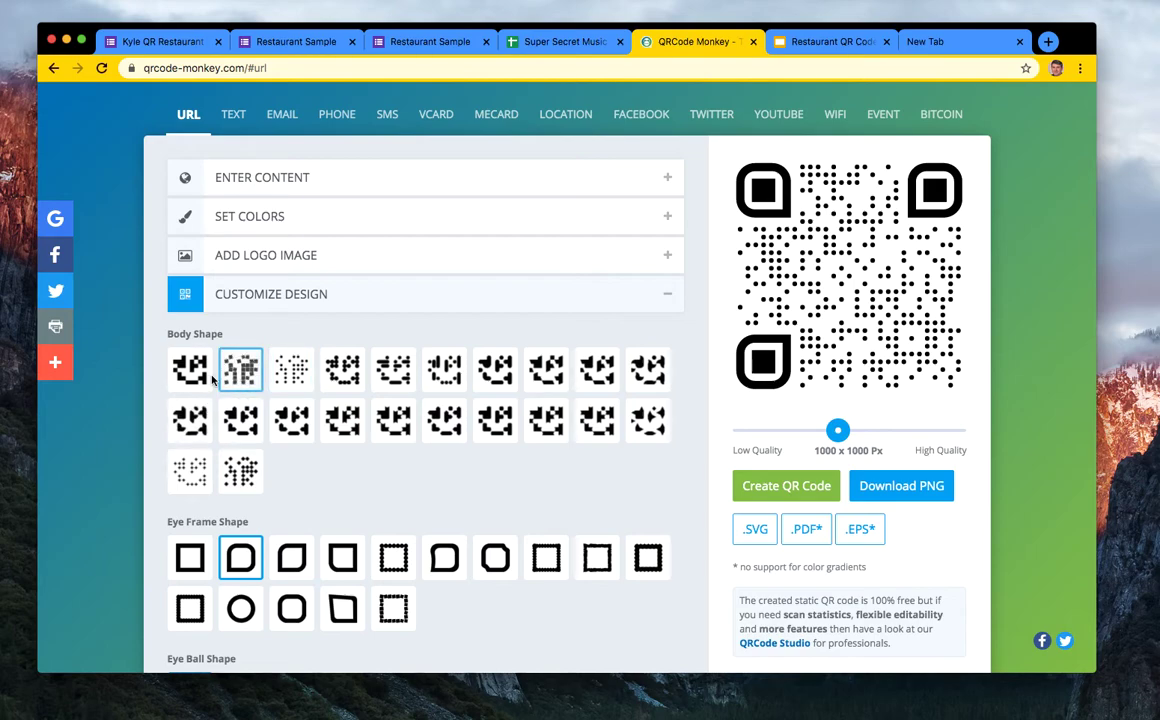
left_click(191, 370)
left_click(197, 566)
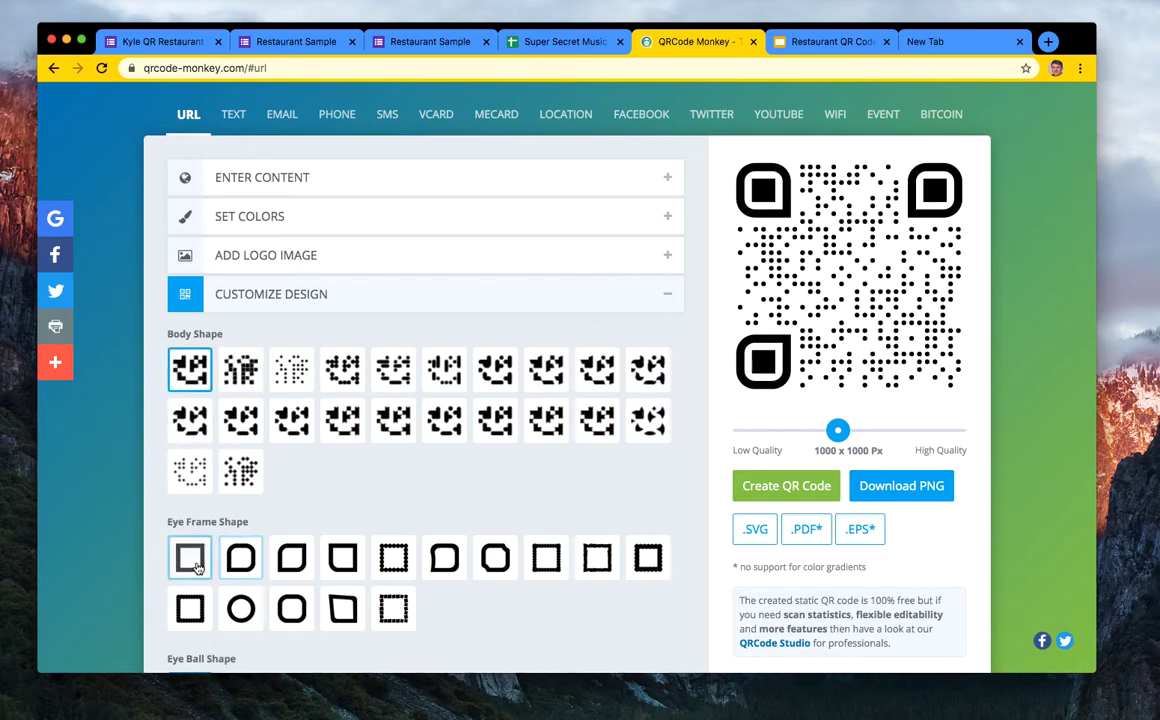
left_click(781, 490)
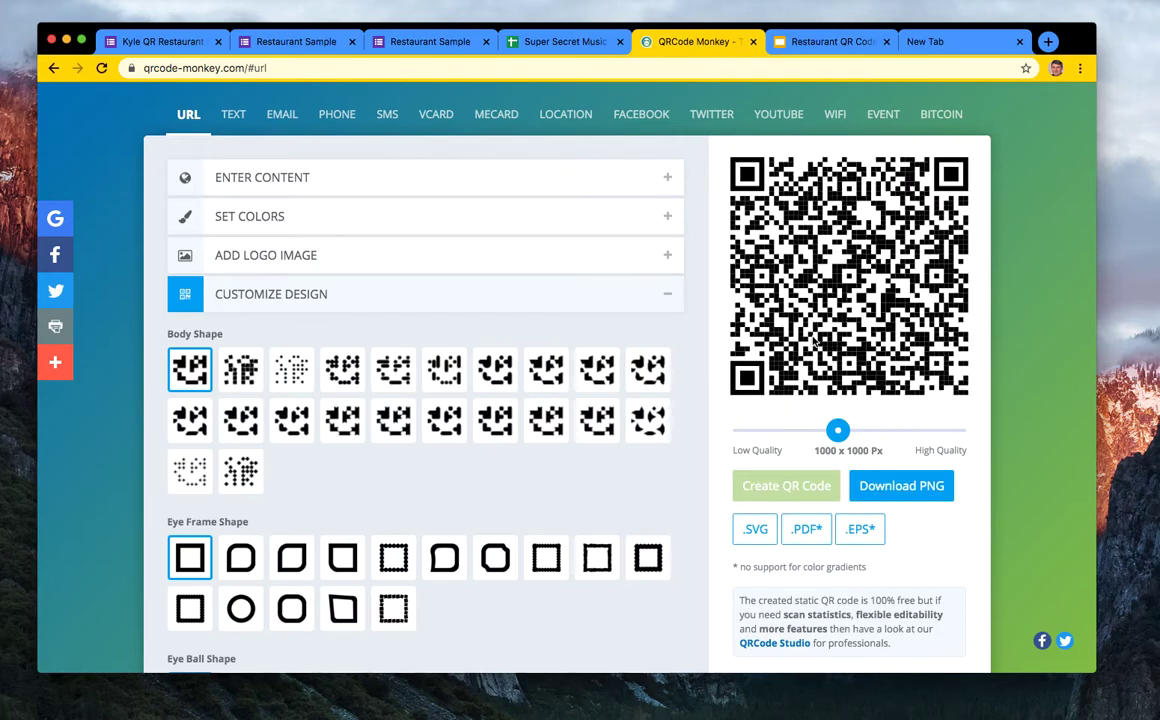
right_click(814, 341)
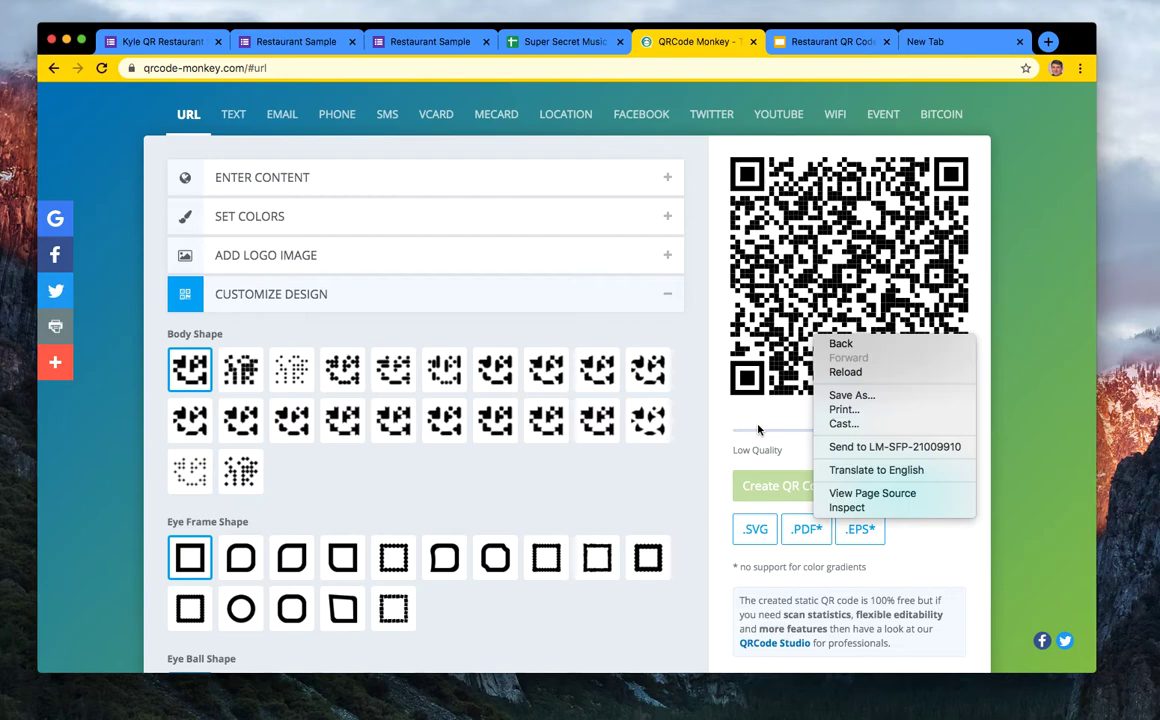
left_click(658, 457)
left_click(905, 490)
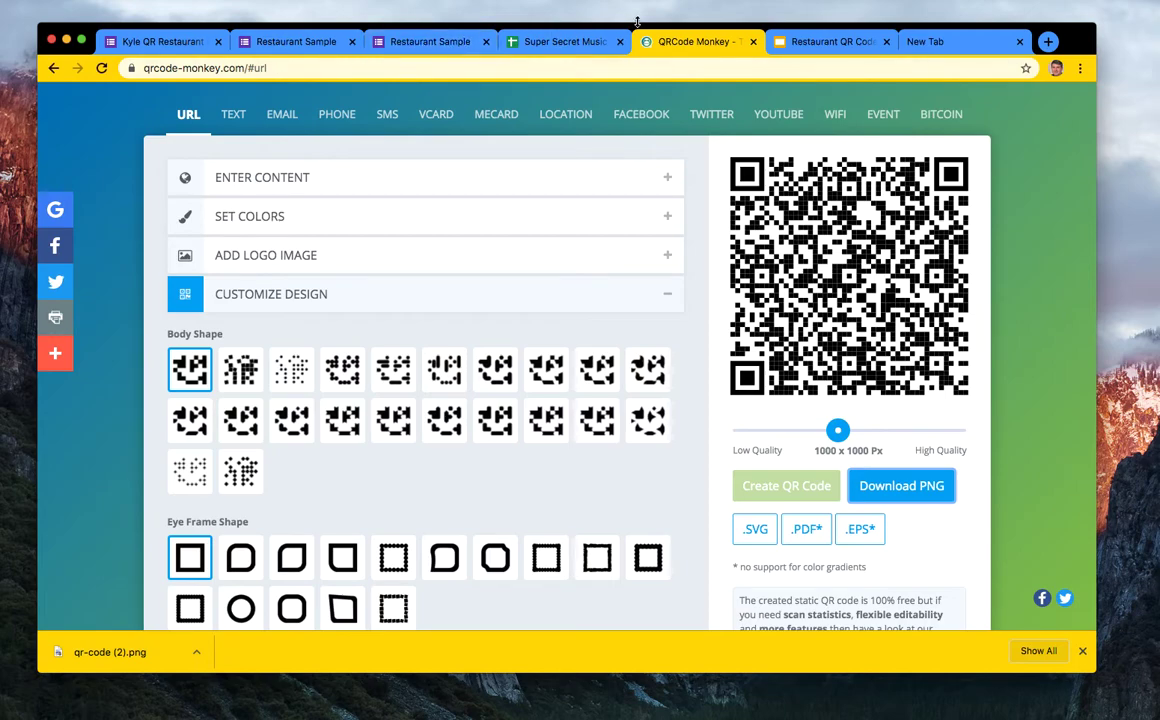
- Change the third card's label from Takeout Orders to 'Scan For: Table 15'
left_click(830, 41)
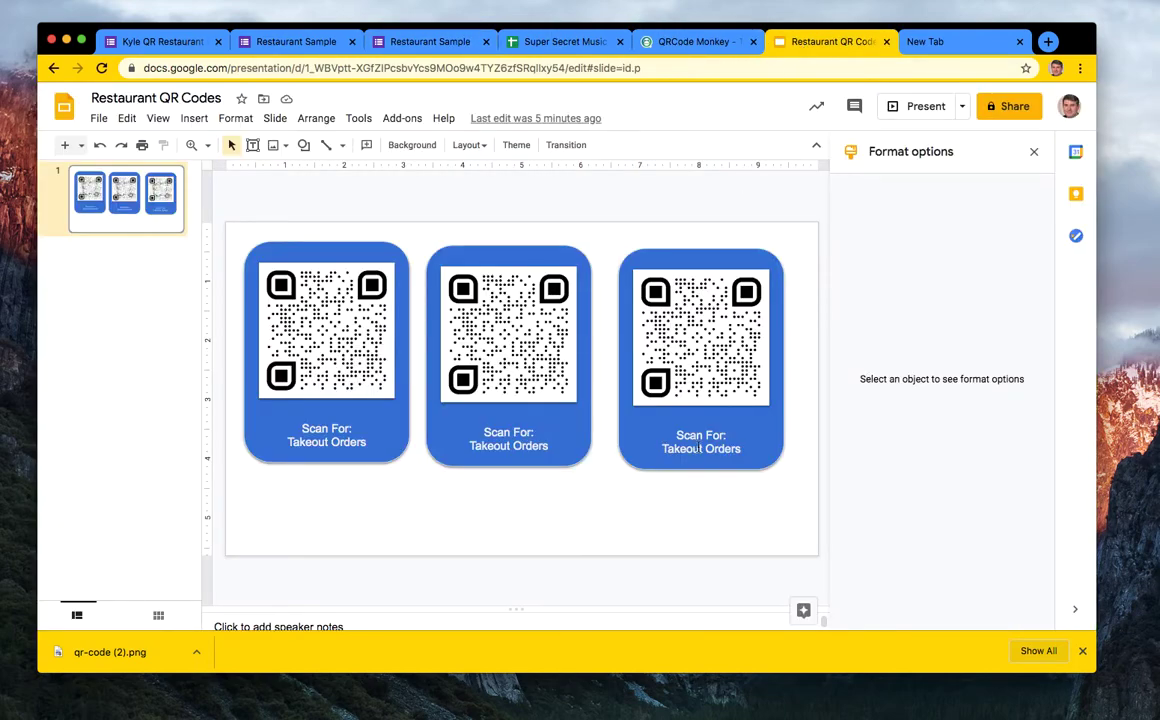
left_click(677, 449)
left_click_drag(749, 449, 676, 451)
key("BackSpace")
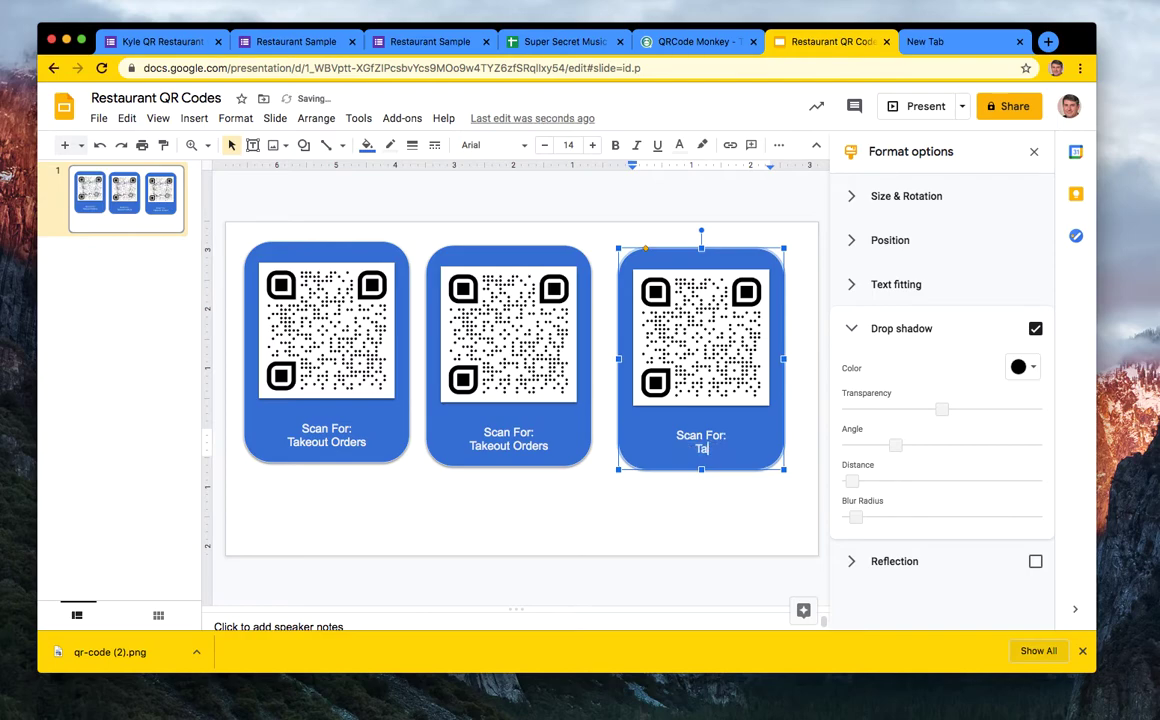
type("ble 15")
left_click(596, 472)
- Replace the third card's QR image with the downloaded qr-code (2).png
left_click(677, 372)
right_click(677, 372)
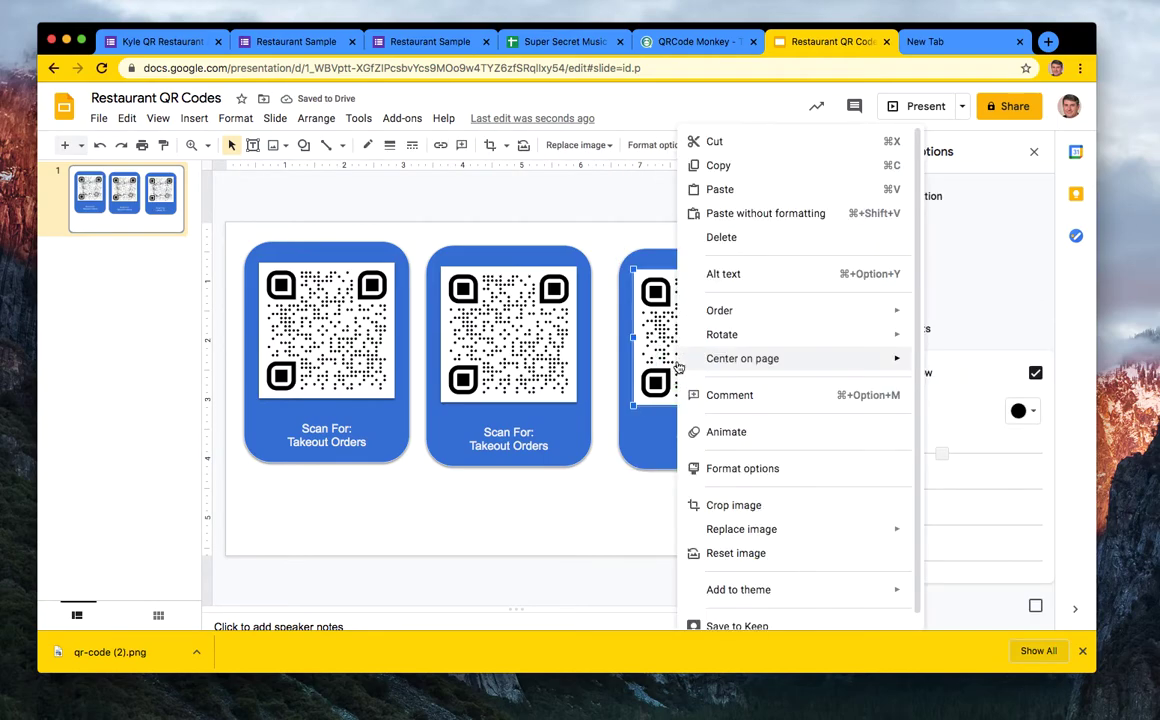
mouse_move(678, 368)
mouse_move(760, 527)
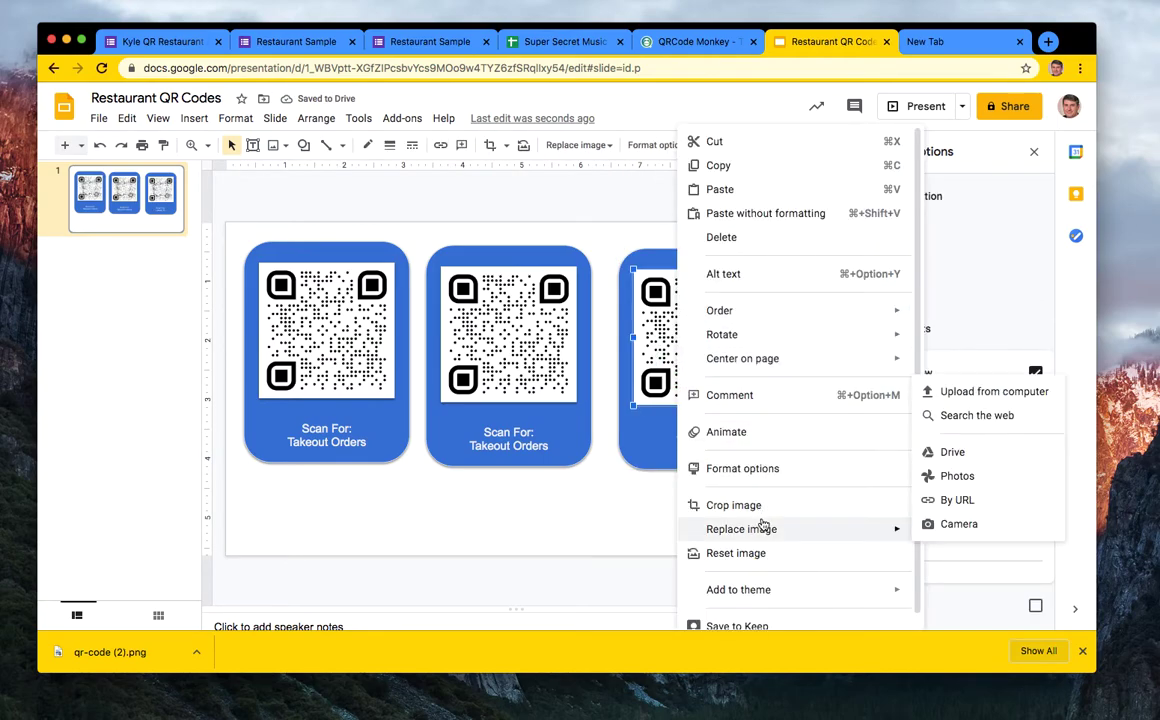
left_click(982, 400)
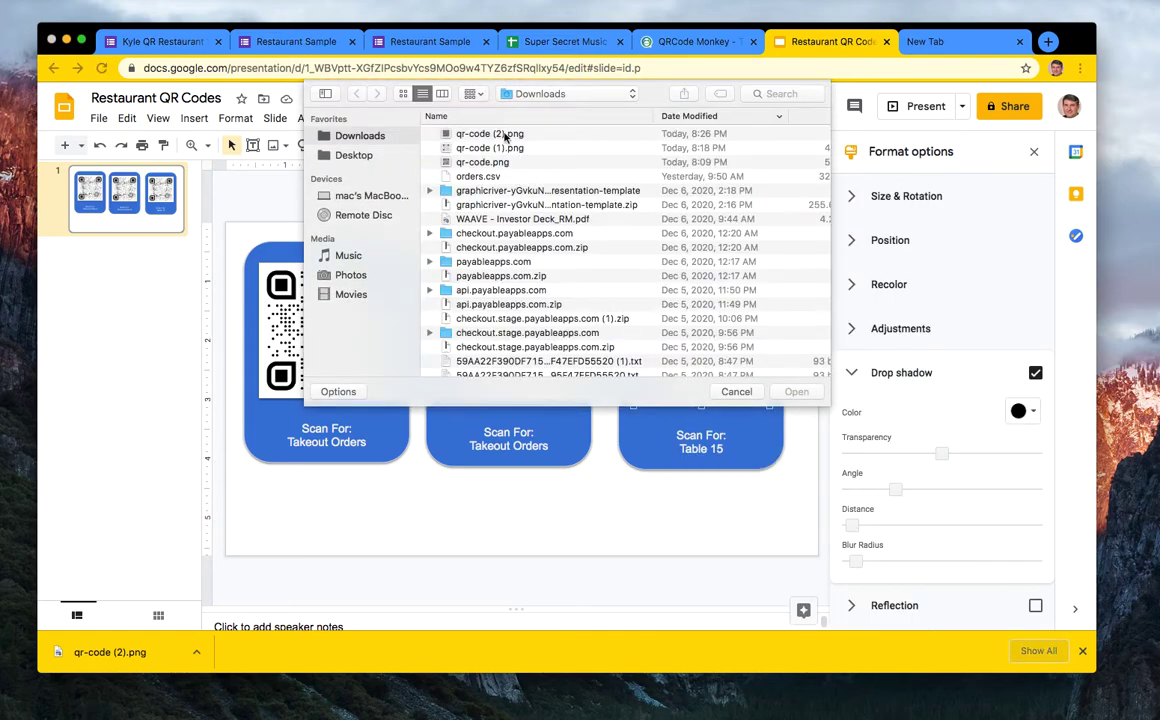
left_click(462, 131)
left_click(797, 391)
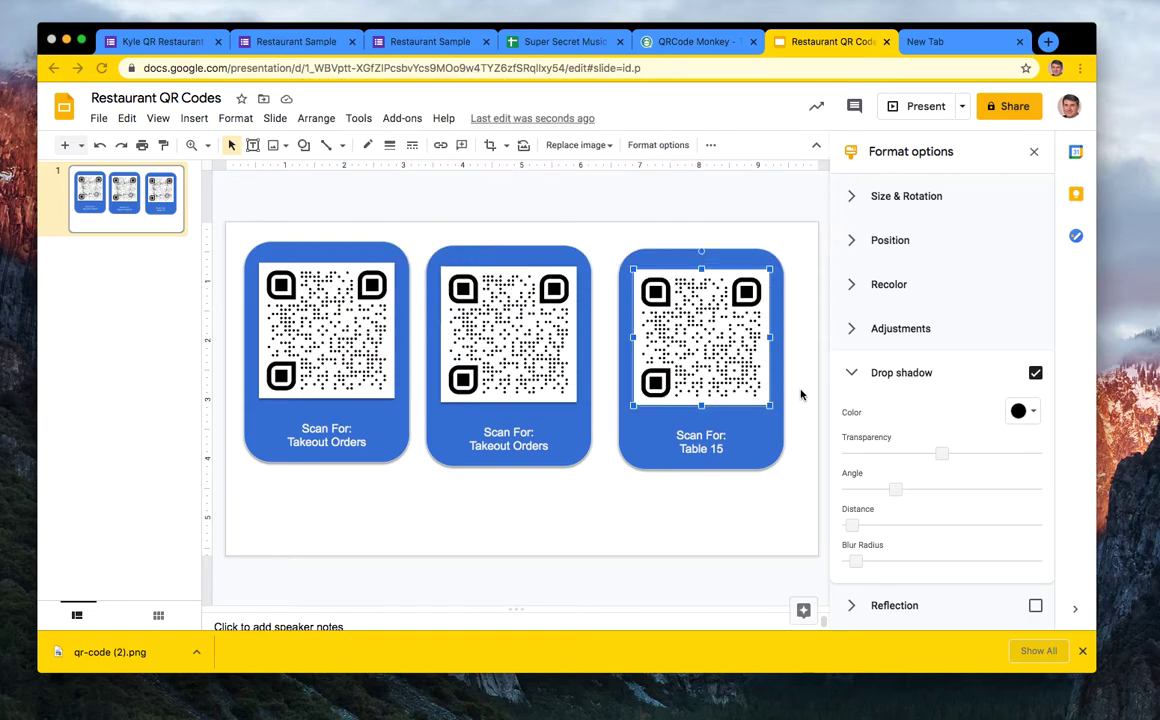
- Increase the Scan For: Table 15 label's font size by three steps
left_click(730, 543)
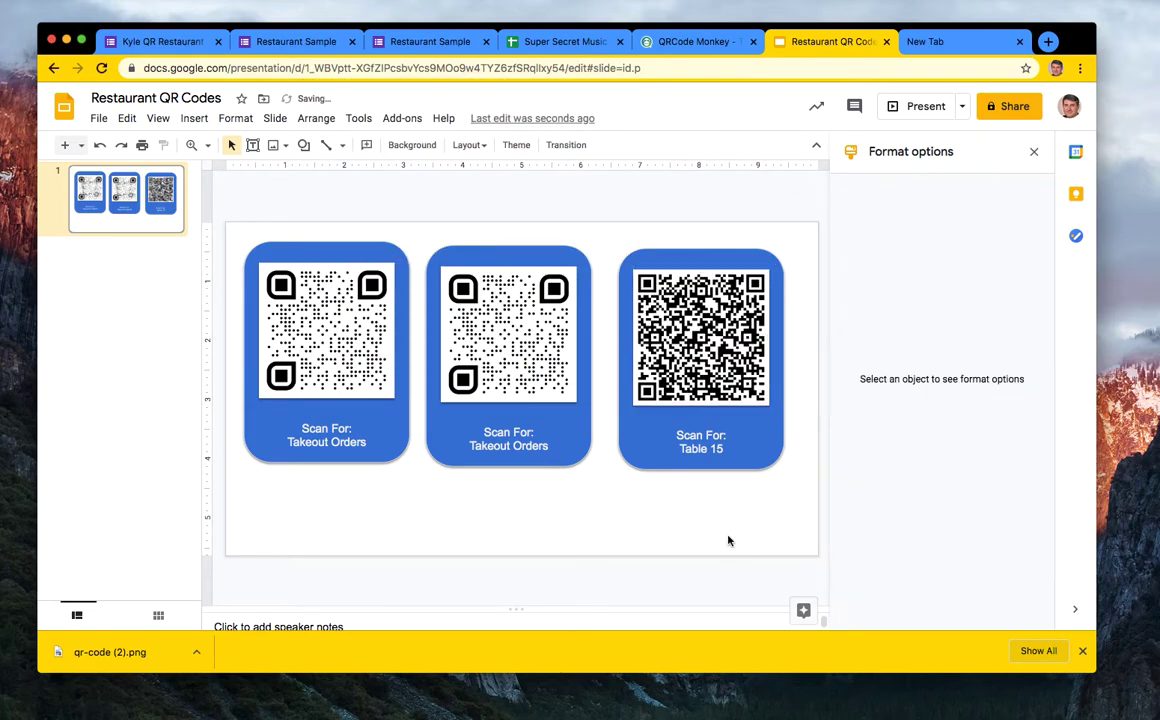
left_click(713, 448)
left_click_drag(715, 448, 600, 386)
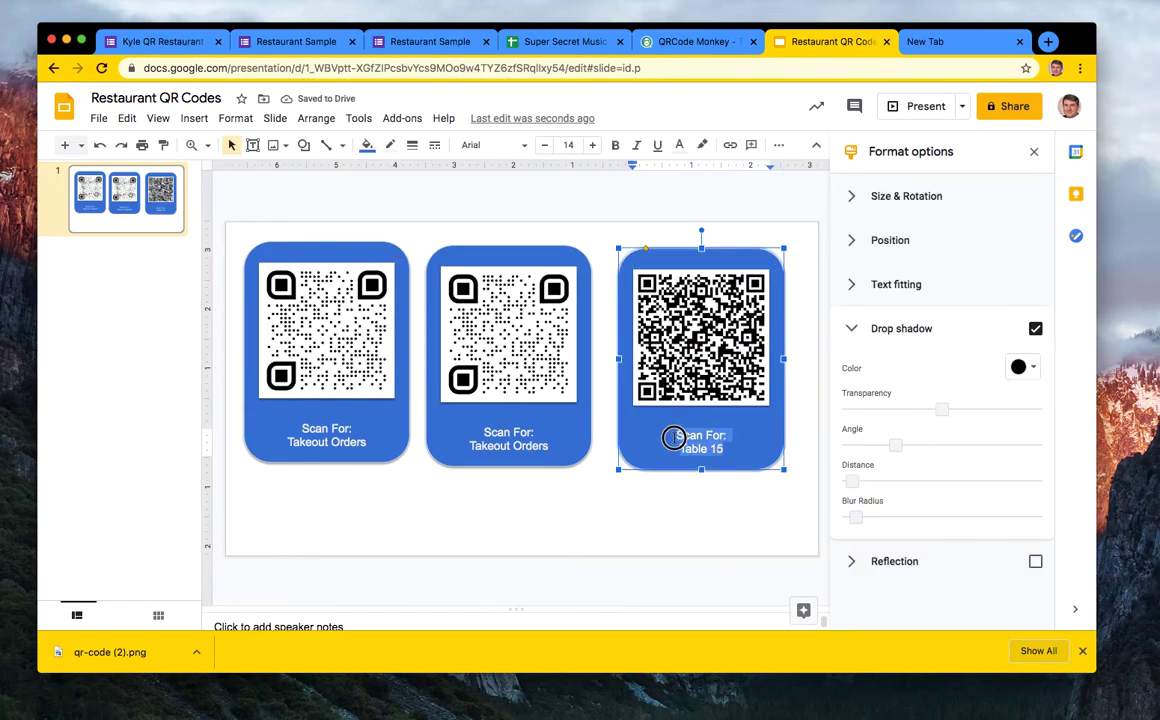
left_click(593, 145)
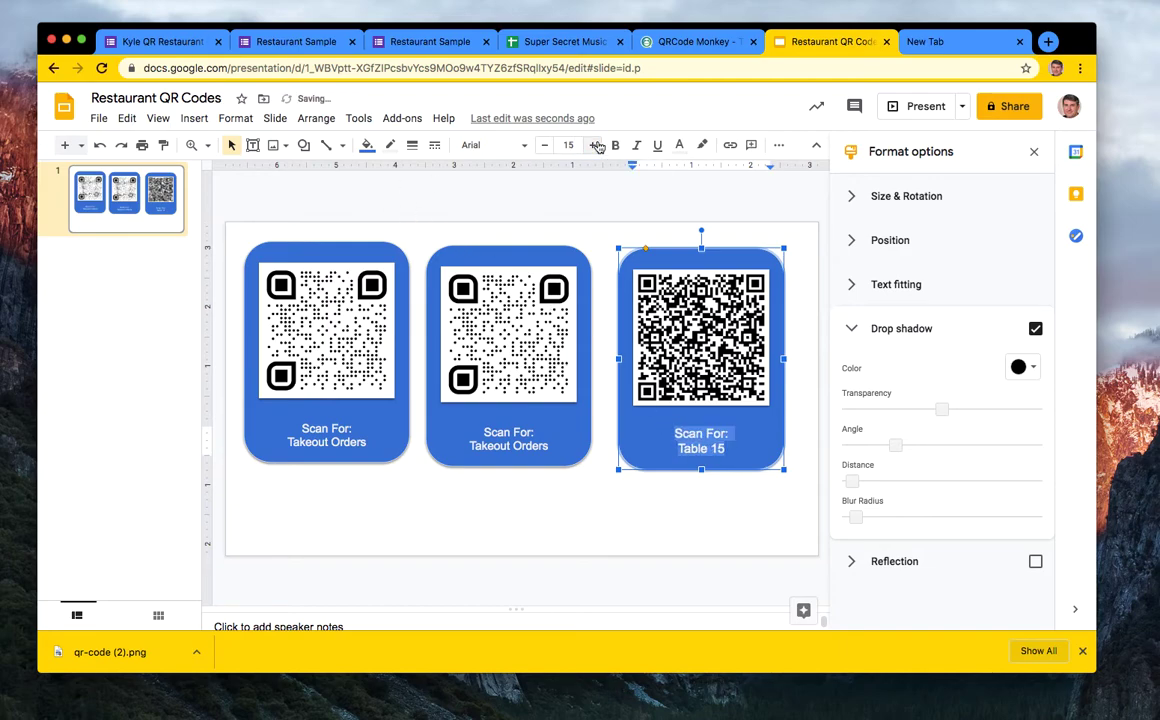
left_click(593, 145)
left_click(593, 145)
left_click(594, 145)
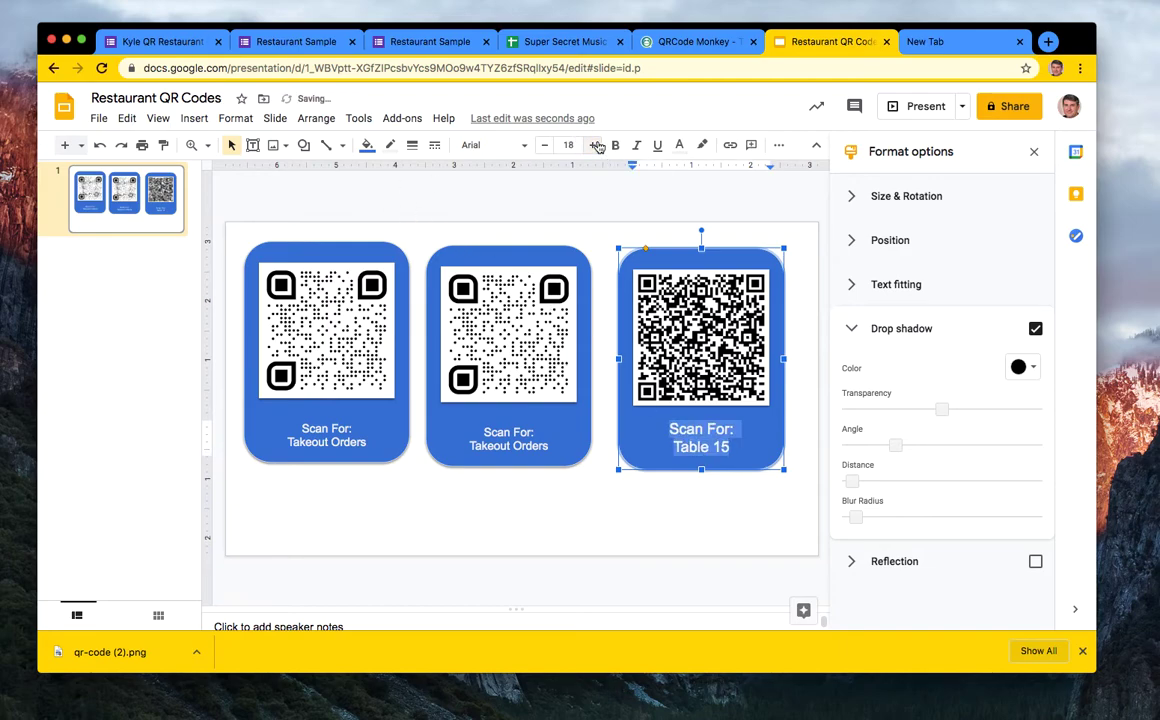
left_click(621, 521)
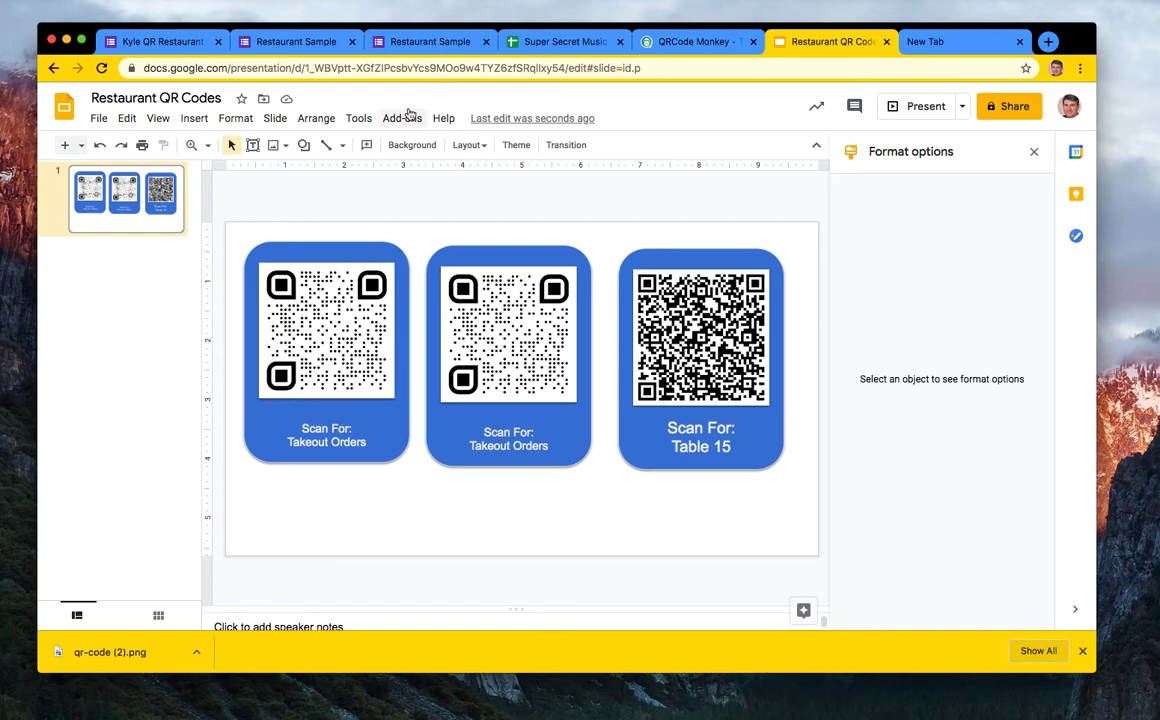
- Open a new ordinary browser window, resize it, then close it again
key("super+n")
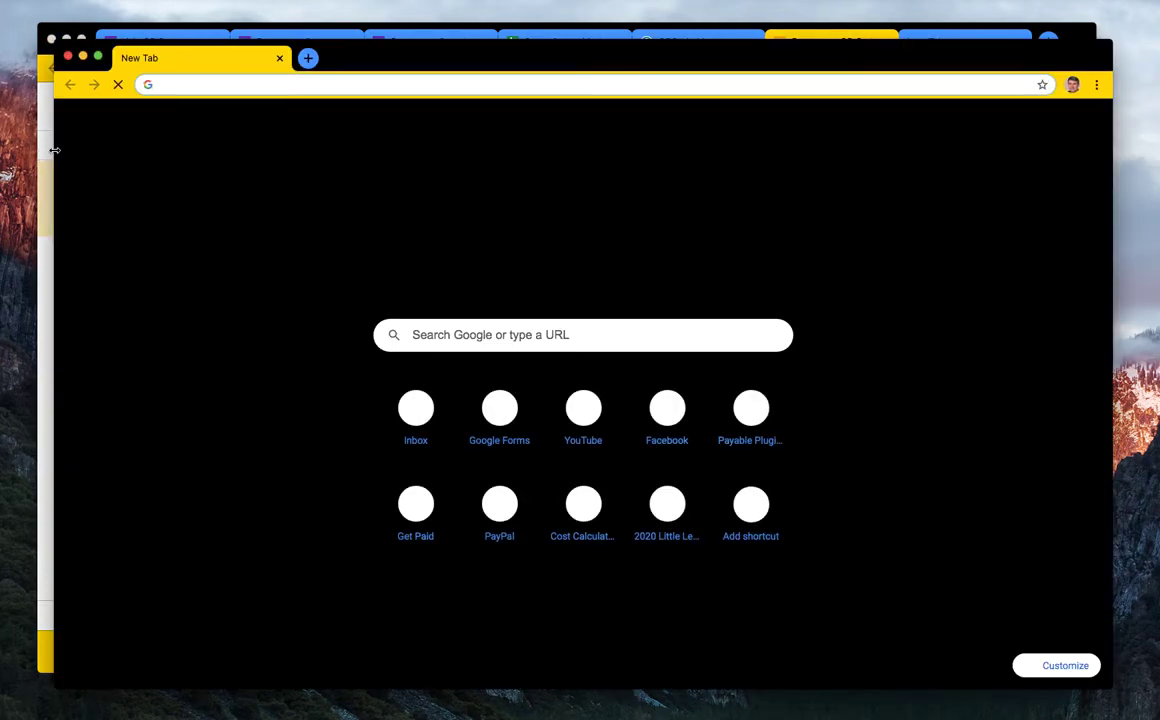
left_click_drag(55, 148, 668, 122)
left_click(838, 84)
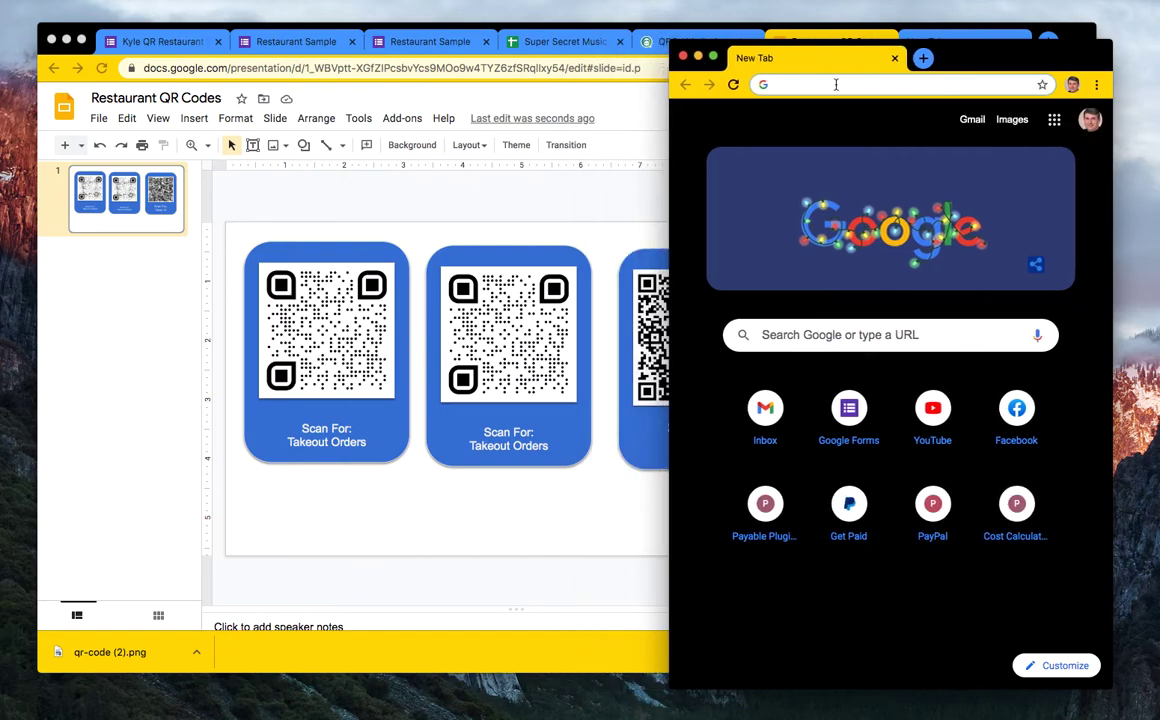
left_click(683, 57)
- In a new private window, load the order form link prefilled with table 15
left_click(20, 2)
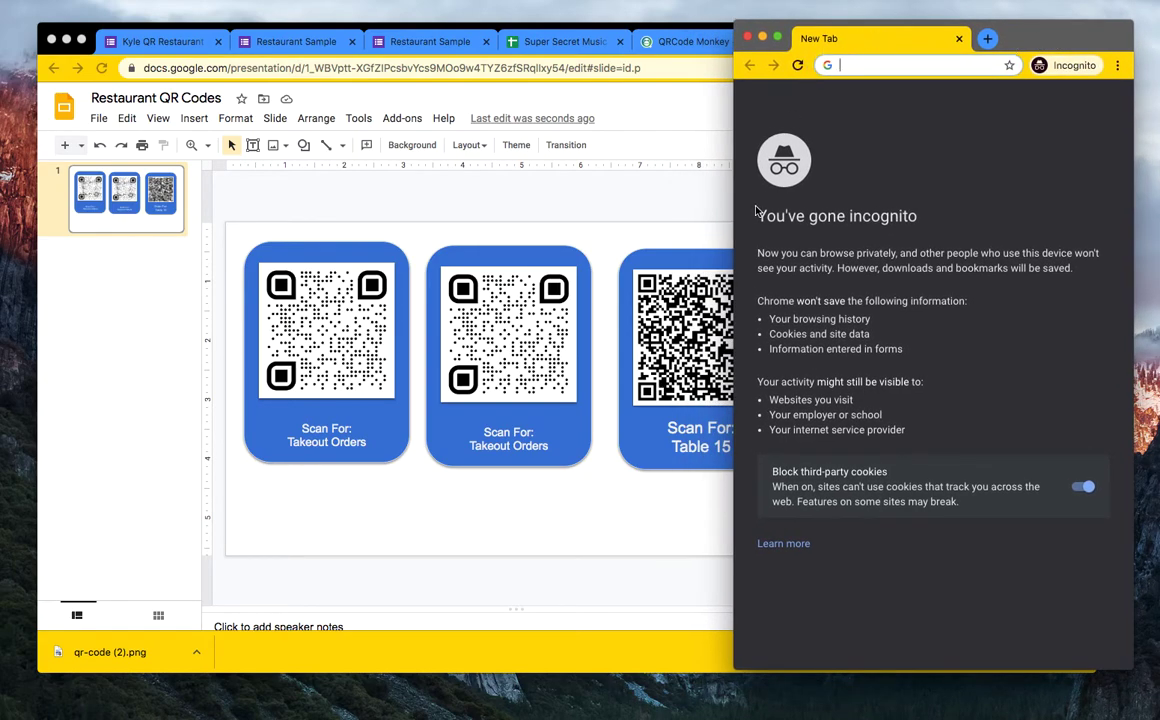
left_click_drag(741, 222, 752, 221)
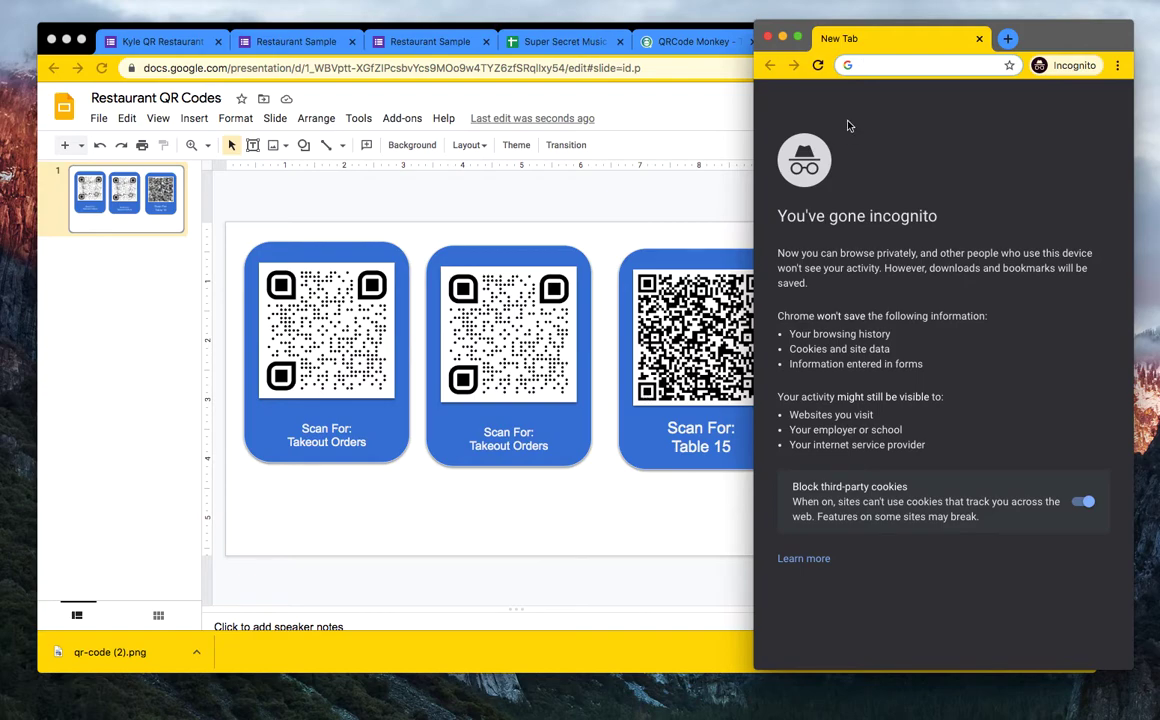
left_click(869, 65)
key("super+v")
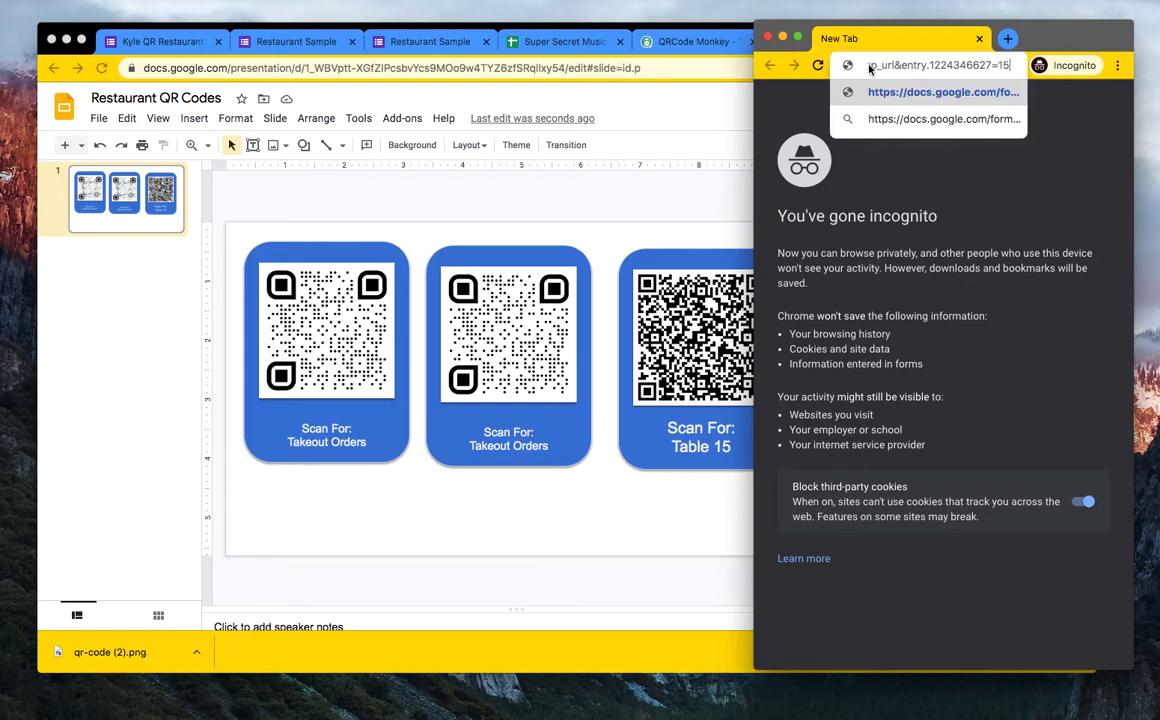
key("Return")
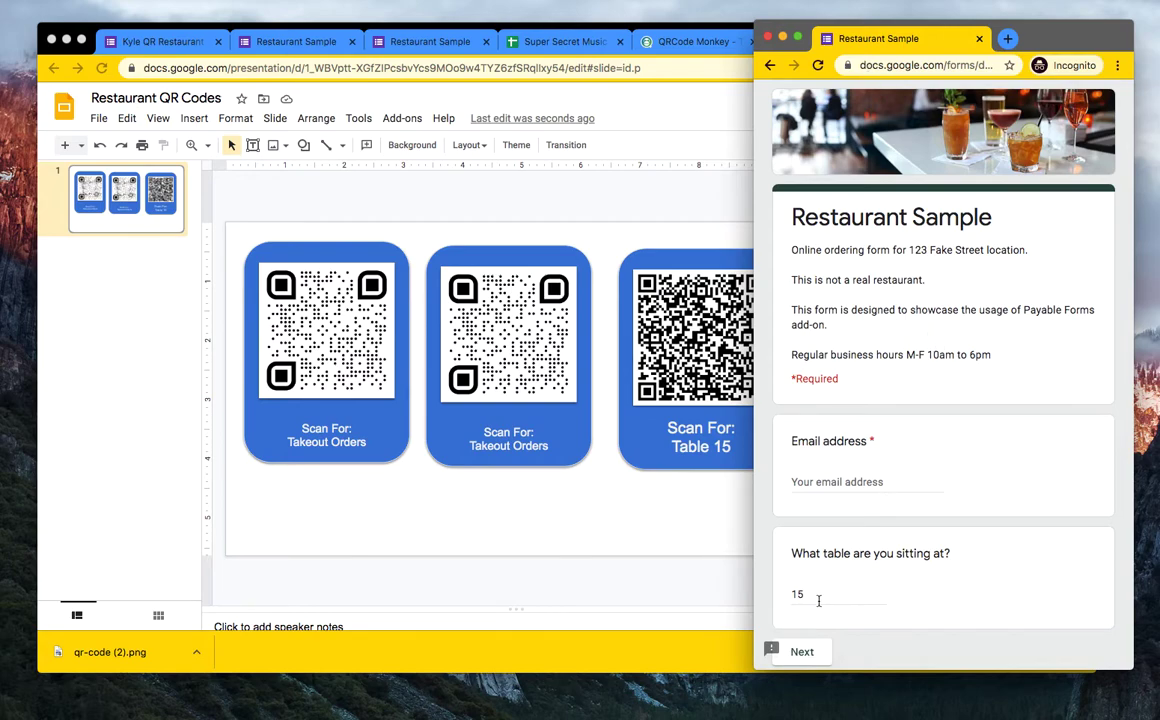
scroll(888, 474, "down", 2)
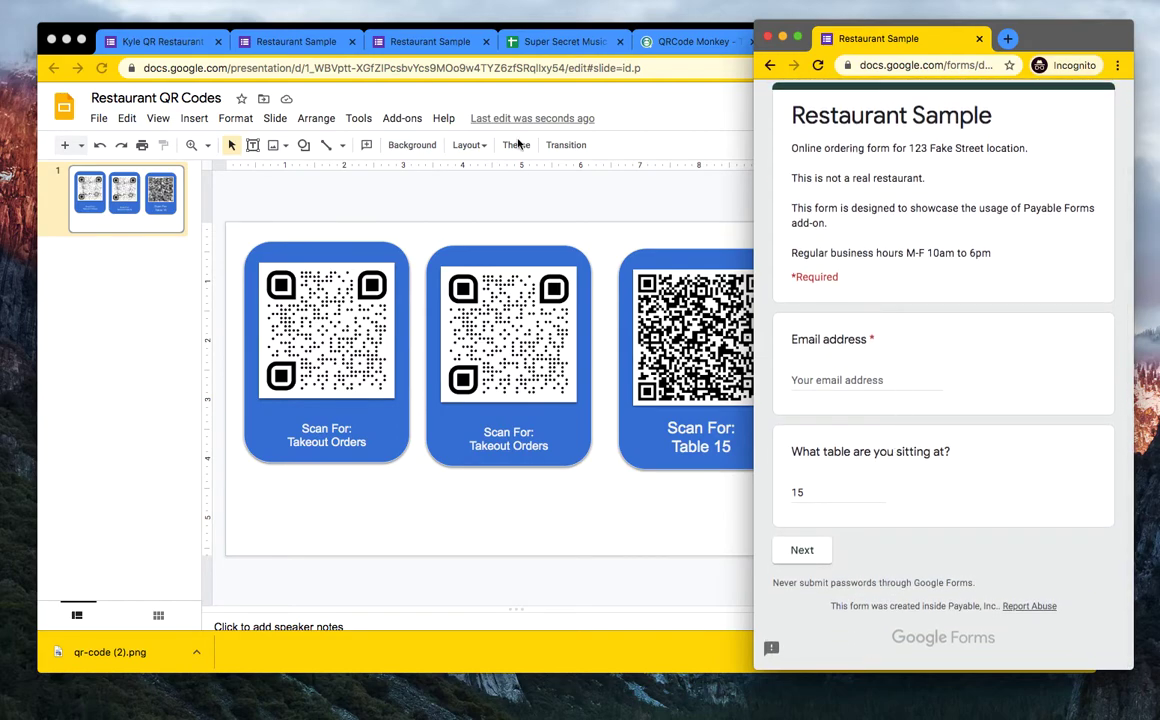
- Scan across the empty Restaurant Sample responses sheet's column headers, then return to the private form
left_click(280, 42)
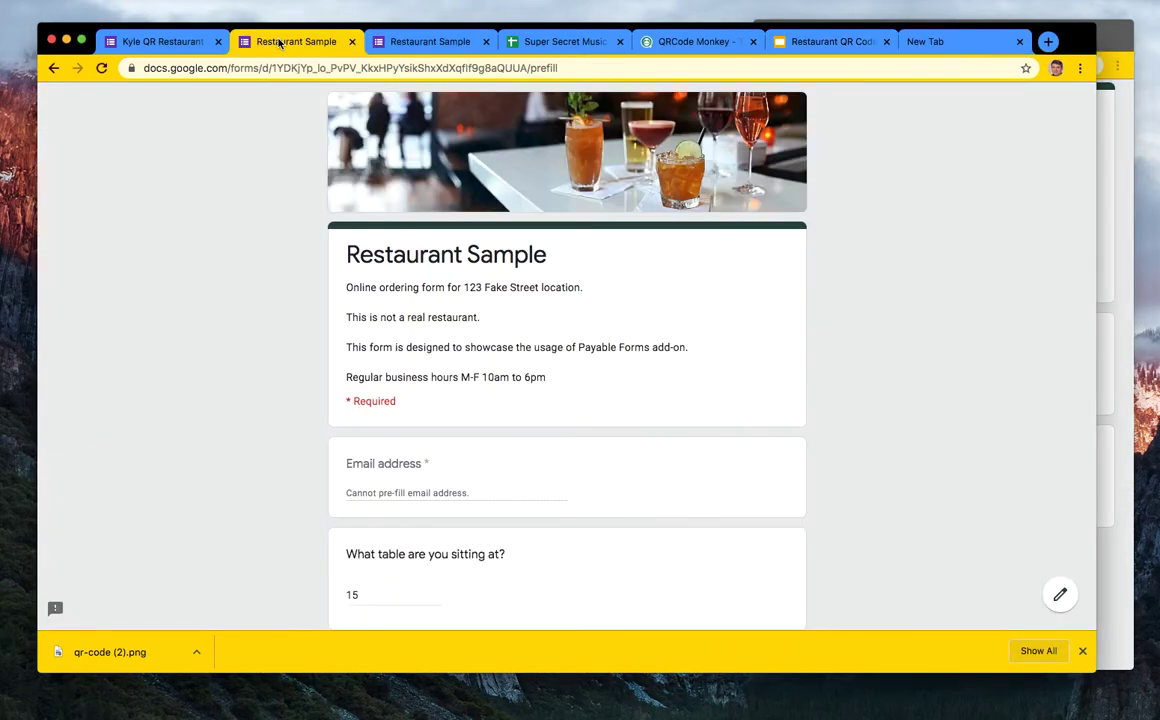
left_click(168, 42)
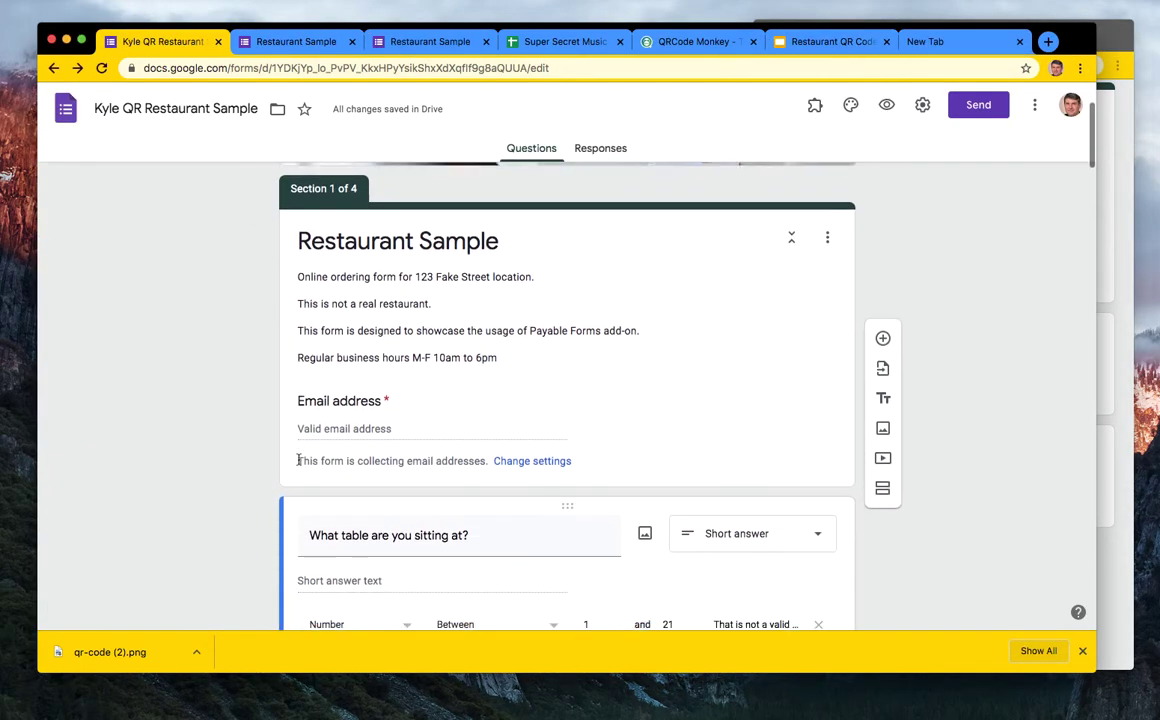
scroll(298, 460, "up", 3)
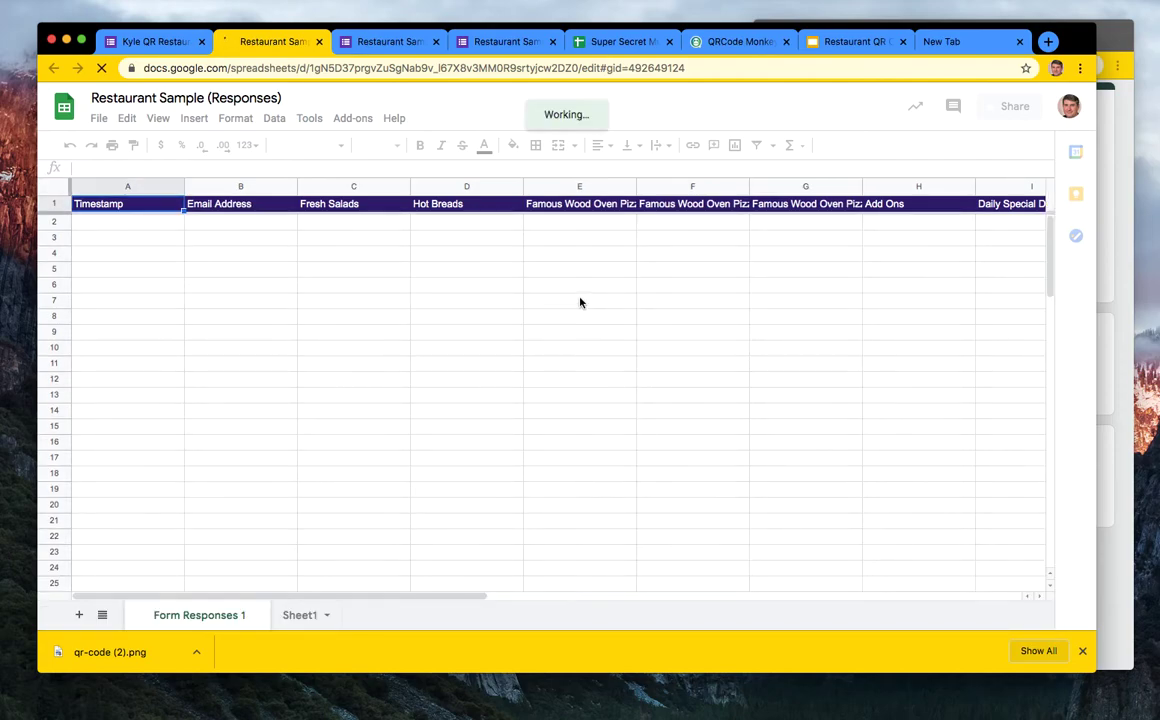
scroll(678, 298, "right", 2)
scroll(678, 298, "right", 4)
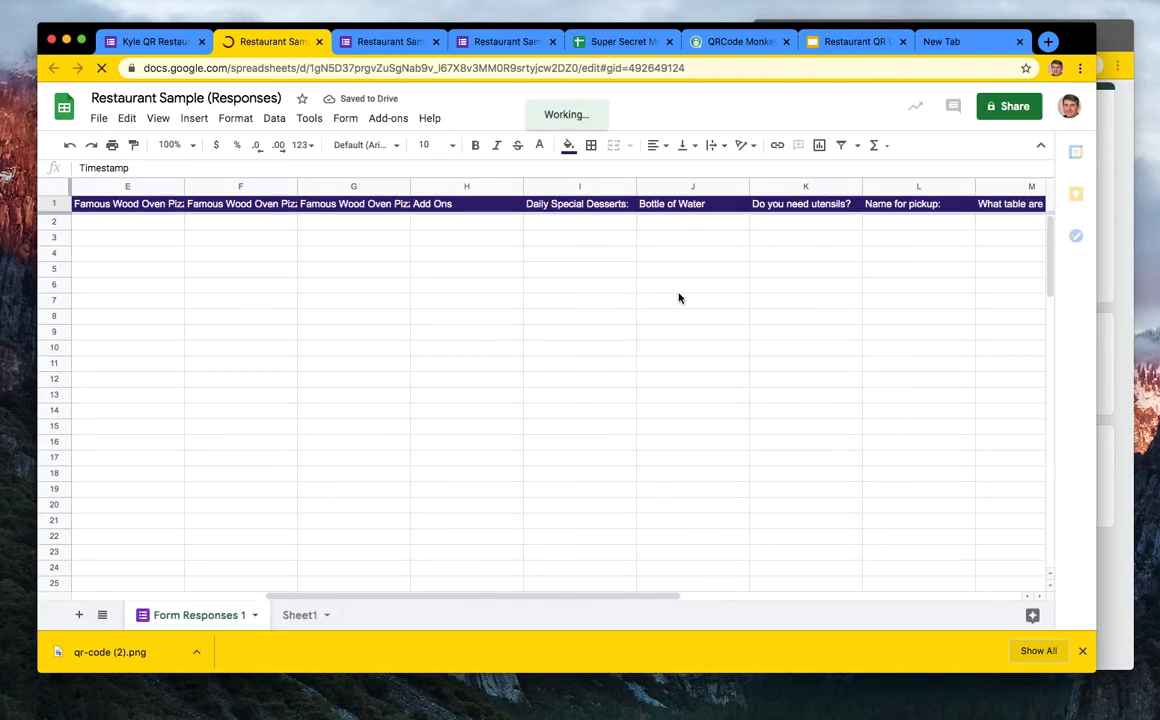
scroll(678, 298, "right", 5)
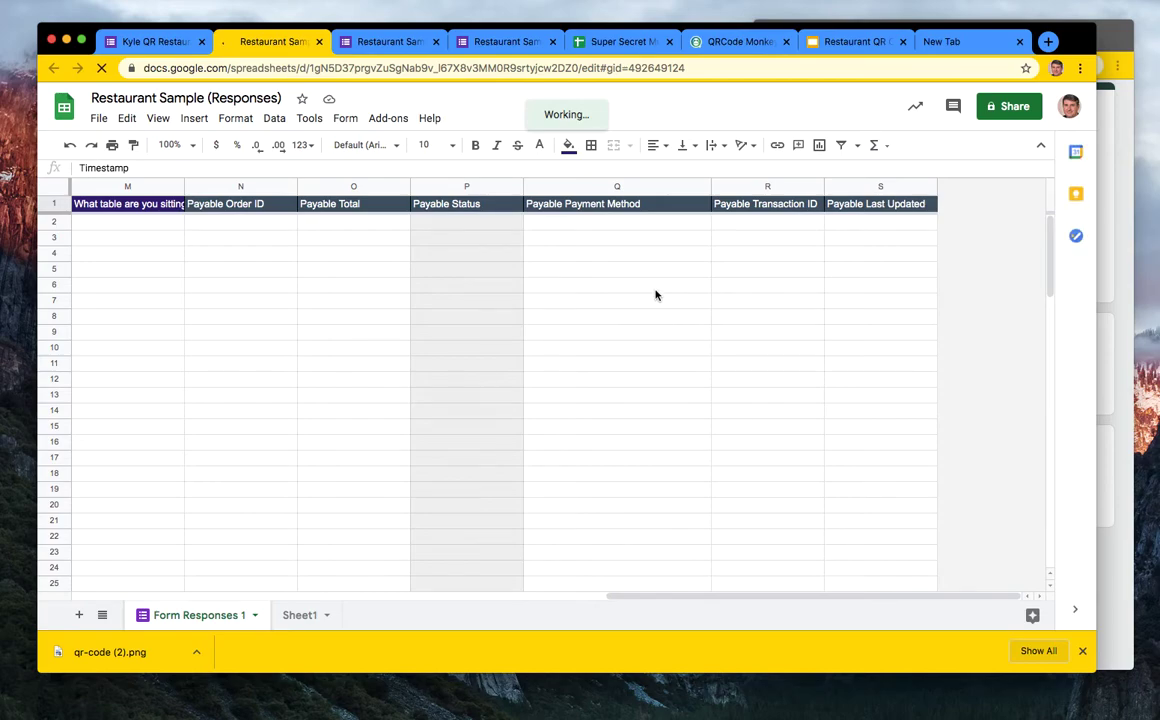
scroll(348, 307, "left", 8)
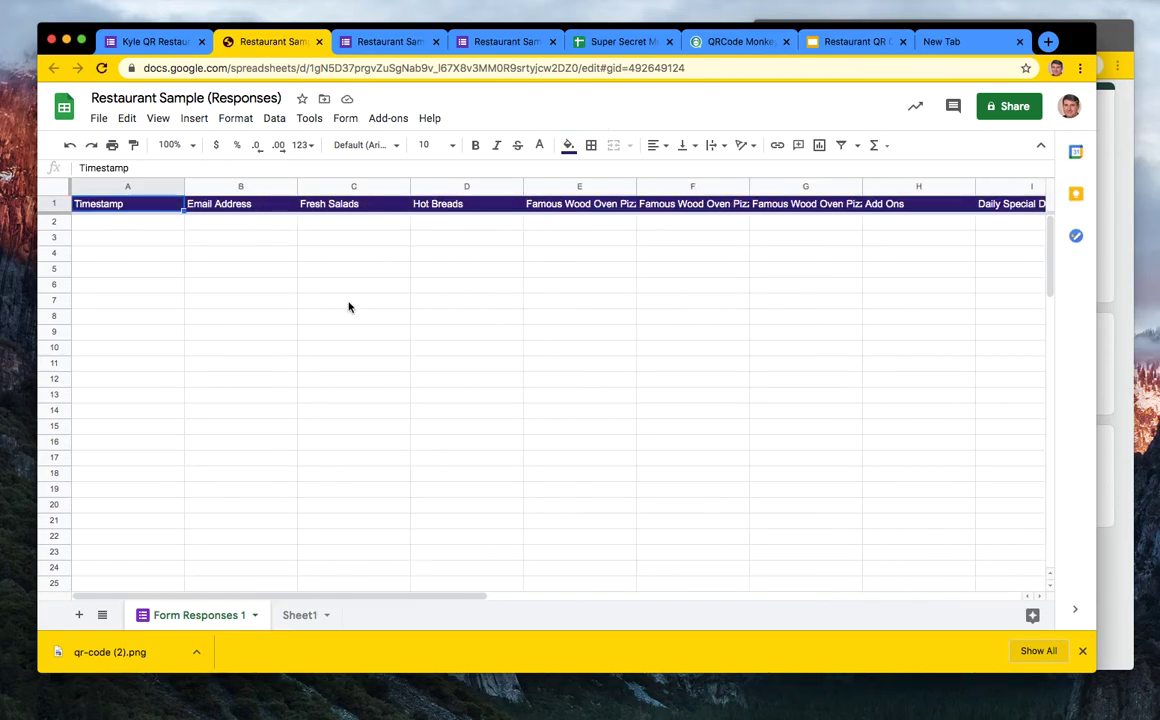
left_click(1112, 109)
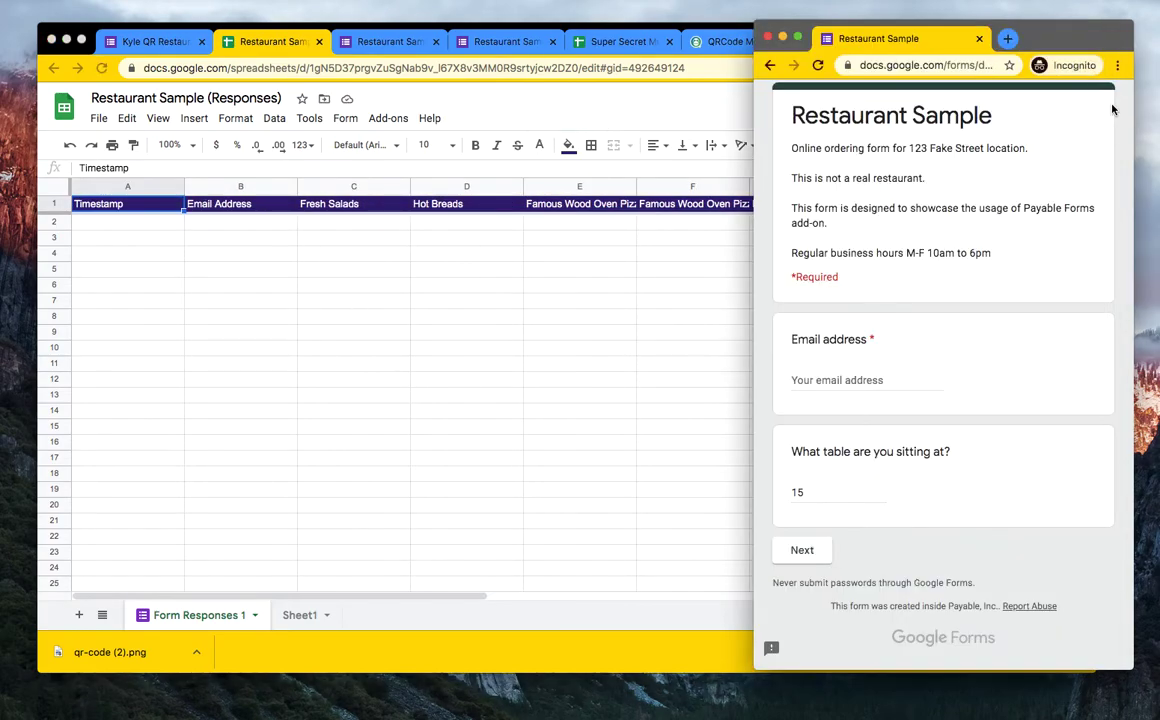
- Enter the customer's e-mail address and move to the next form page
left_click(808, 380)
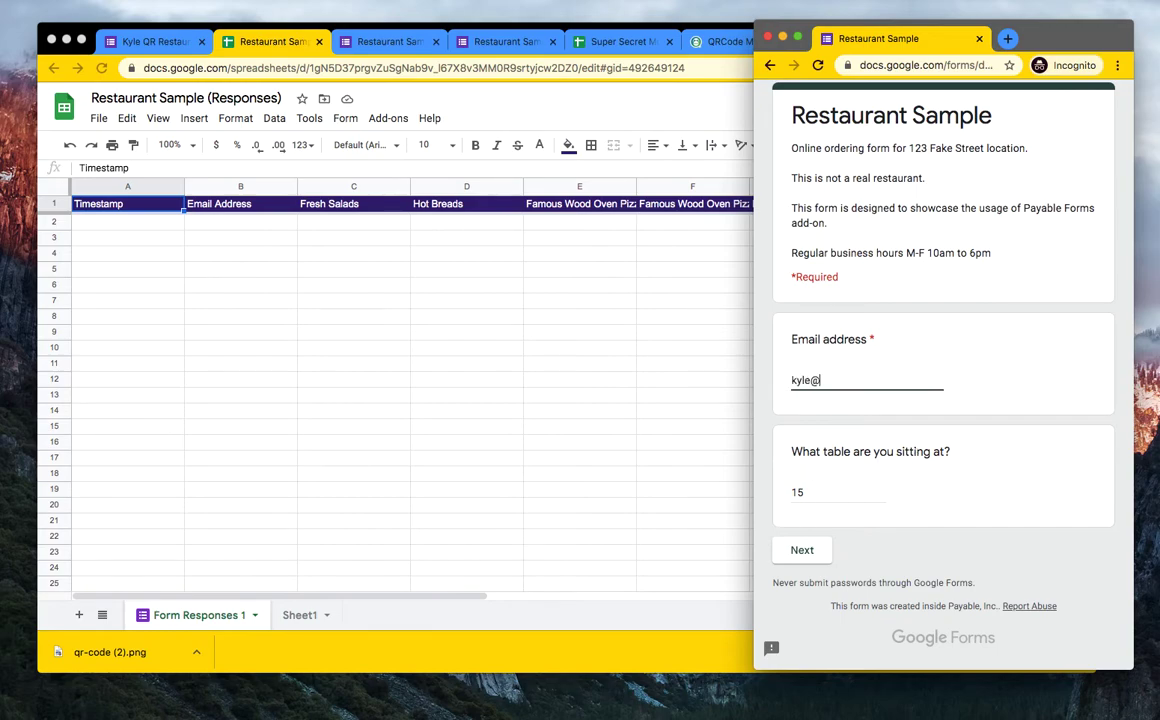
left_click(814, 551)
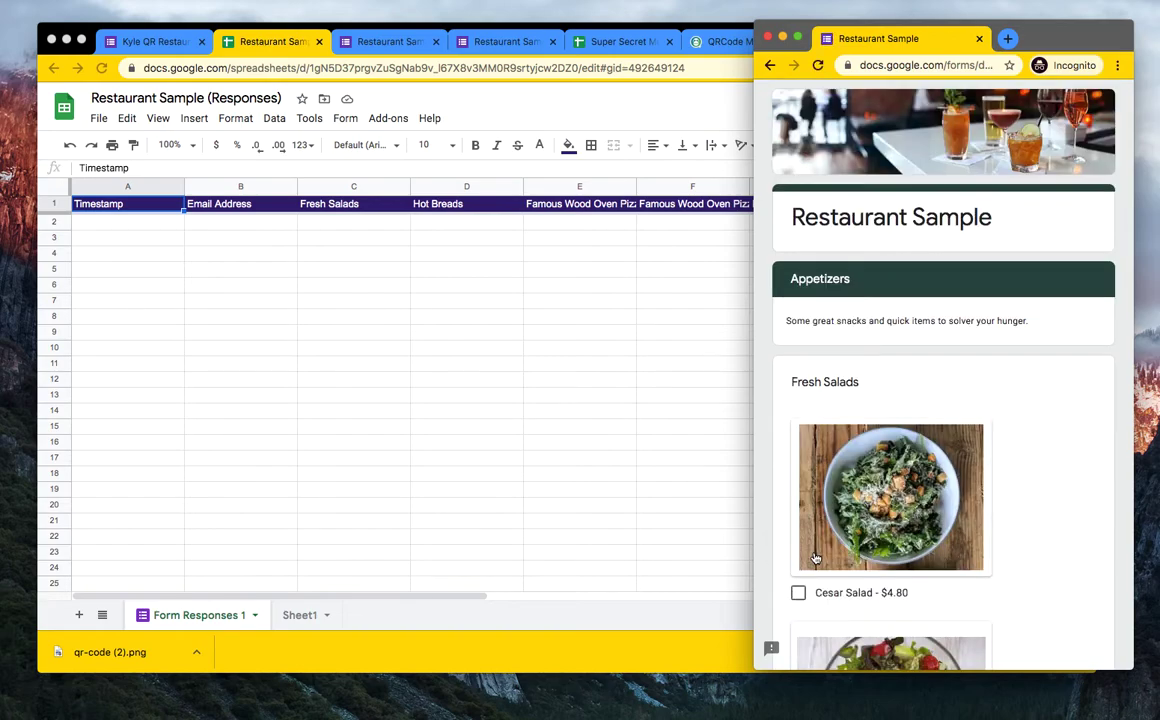
- Add Cesar Salad and Garlic Knots to the order and continue
scroll(860, 500, "down", 5)
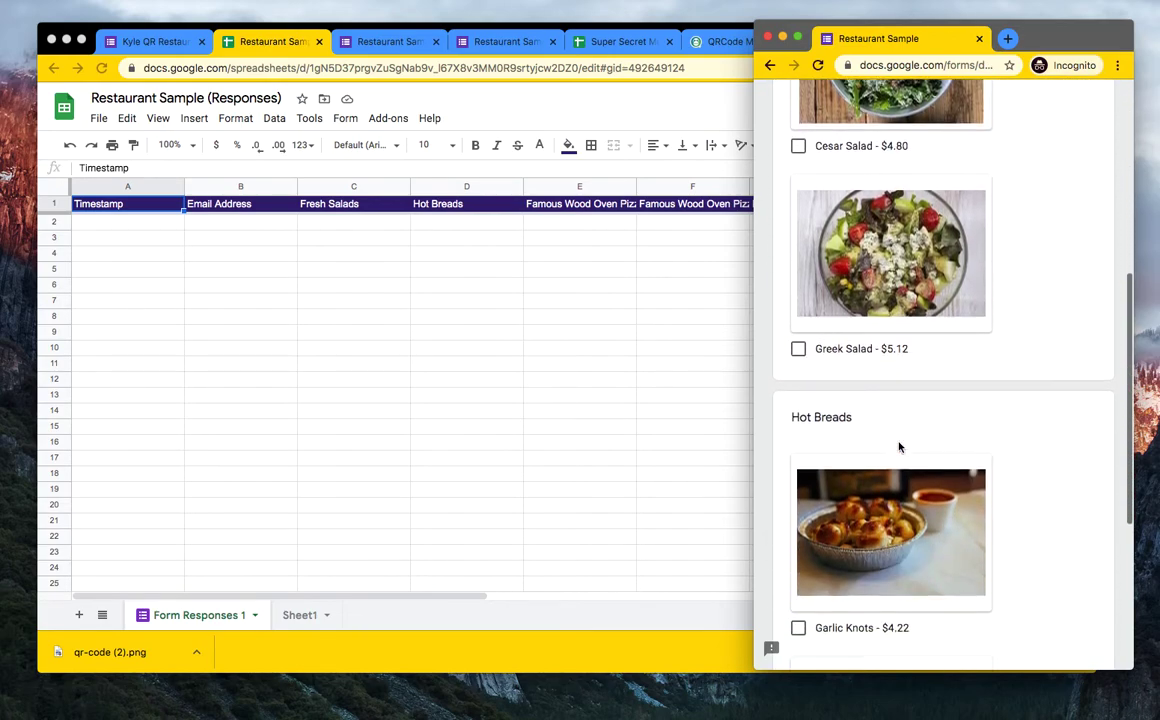
scroll(898, 447, "up", 5)
scroll(898, 447, "down", 10)
scroll(898, 447, "up", 10)
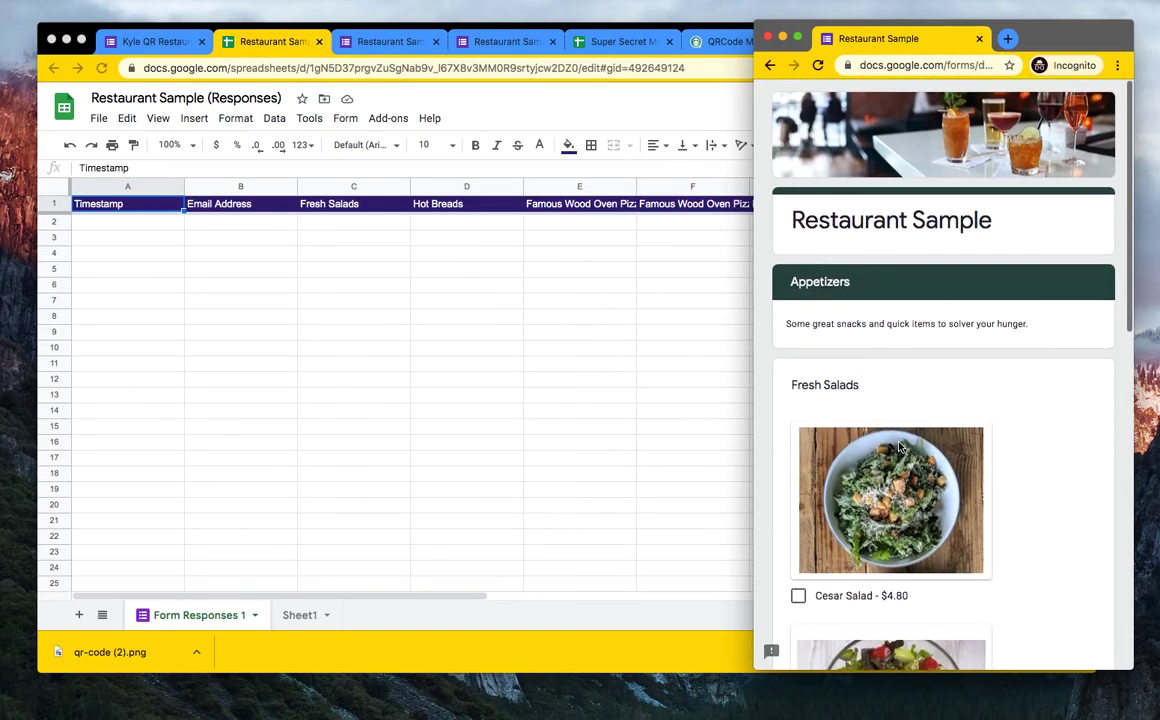
scroll(898, 447, "down", 10)
scroll(898, 447, "up", 10)
scroll(898, 447, "down", 2)
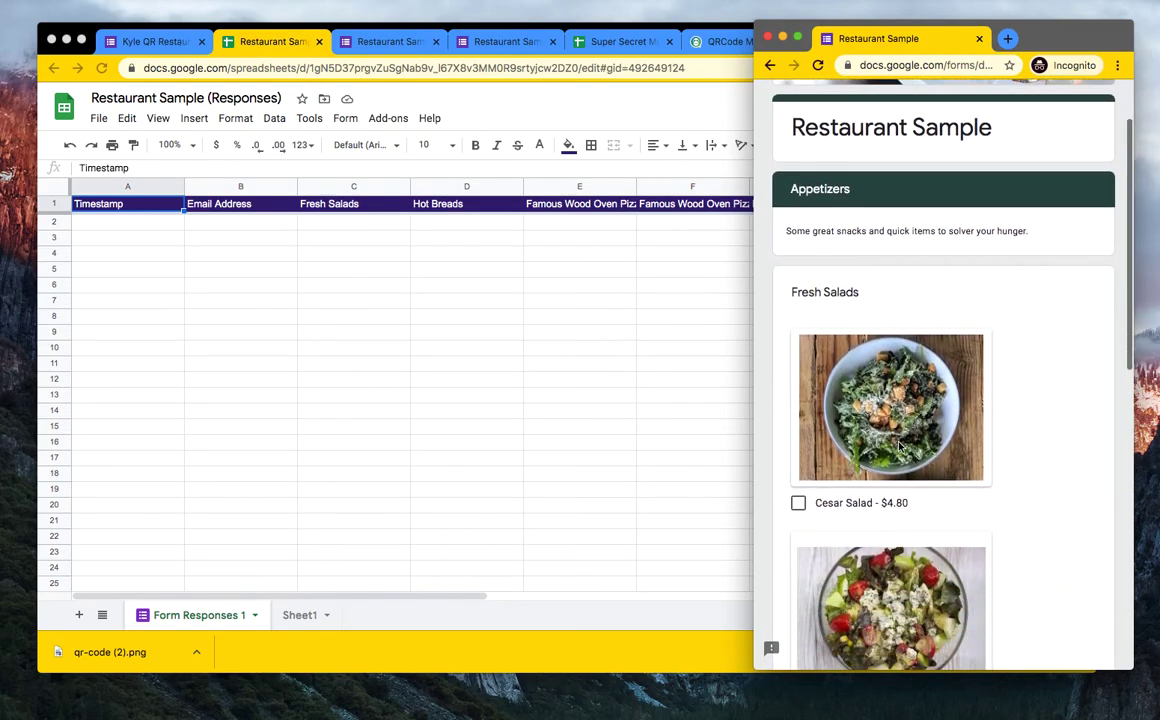
scroll(898, 447, "down", 2)
left_click(895, 440)
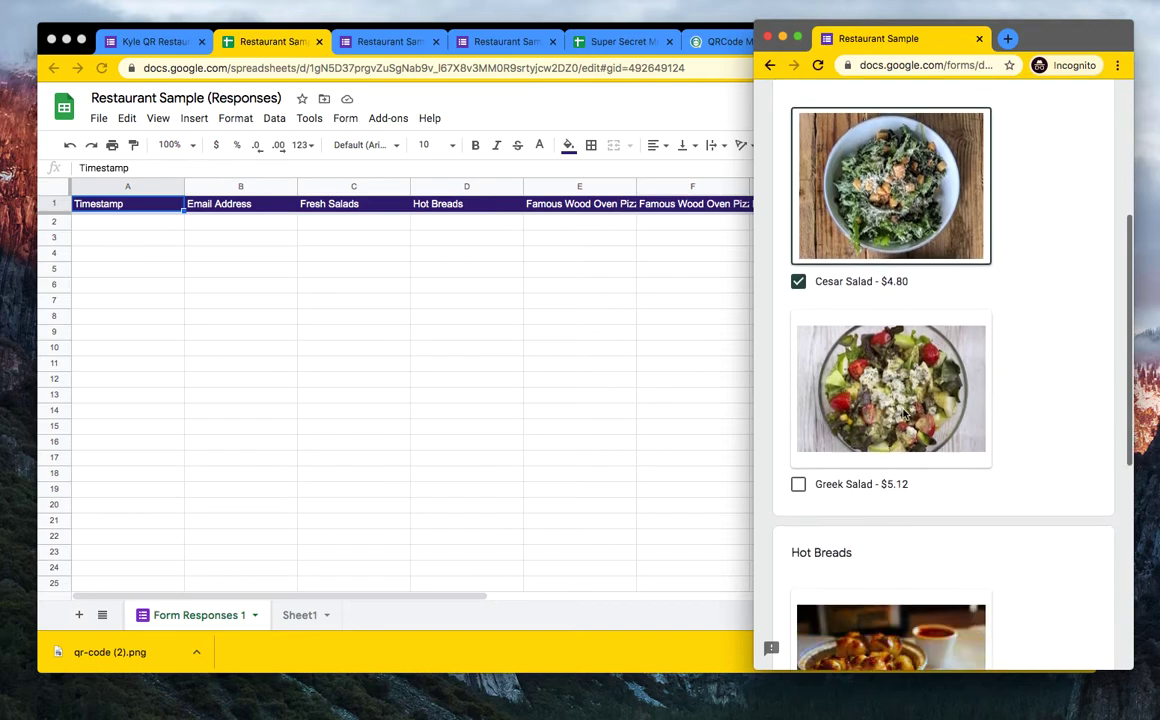
scroll(890, 470, "down", 5)
scroll(887, 490, "down", 3)
left_click(906, 380)
scroll(906, 380, "down", 1)
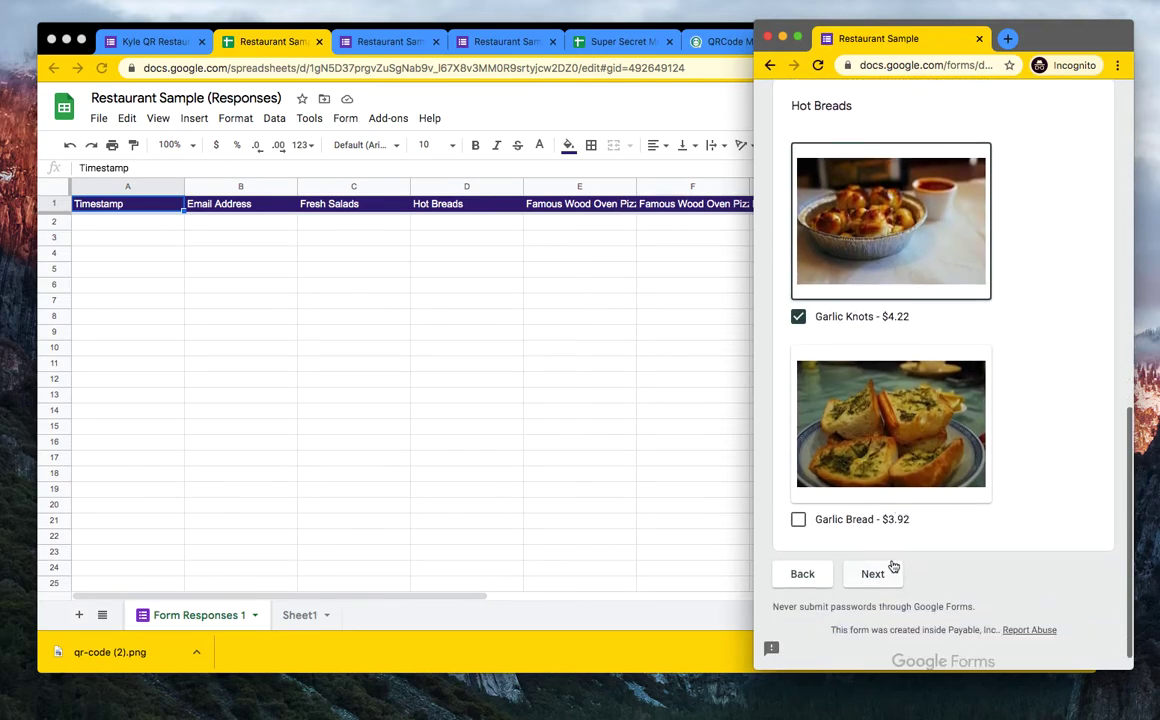
left_click(885, 573)
- Order a medium BBQ Chicken pizza with Aioli Dipping Sauce and continue to Desserts and Extras
scroll(894, 519, "down", 8)
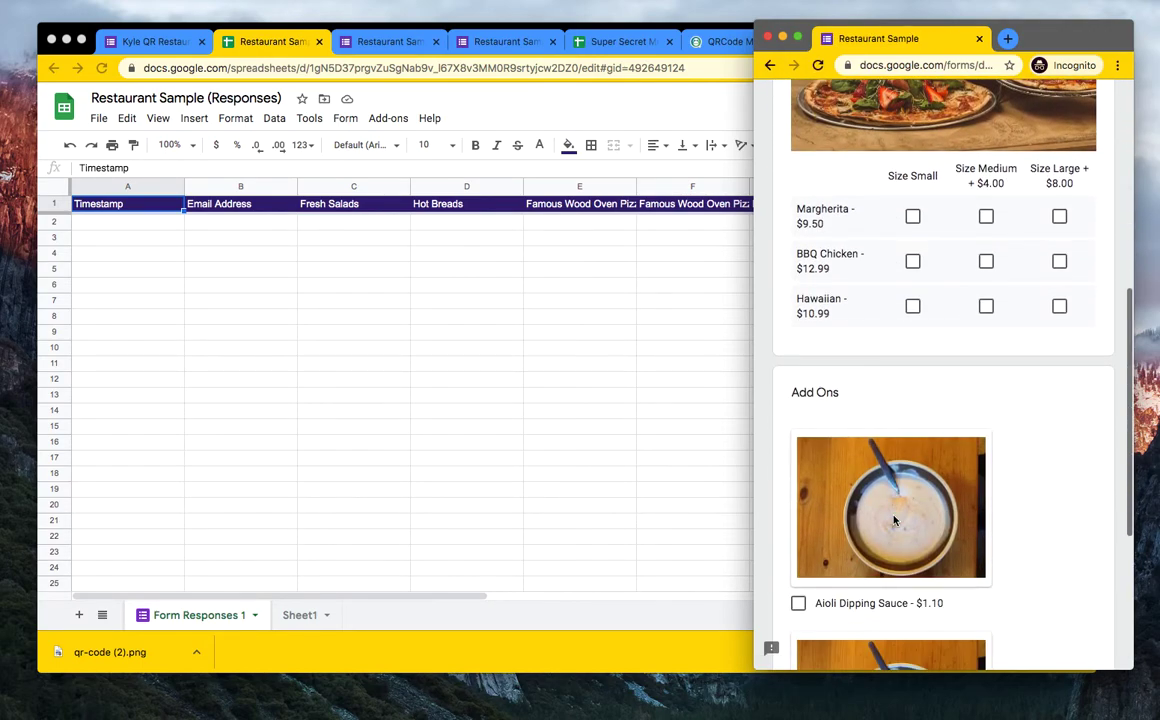
left_click(985, 275)
scroll(995, 432, "down", 3)
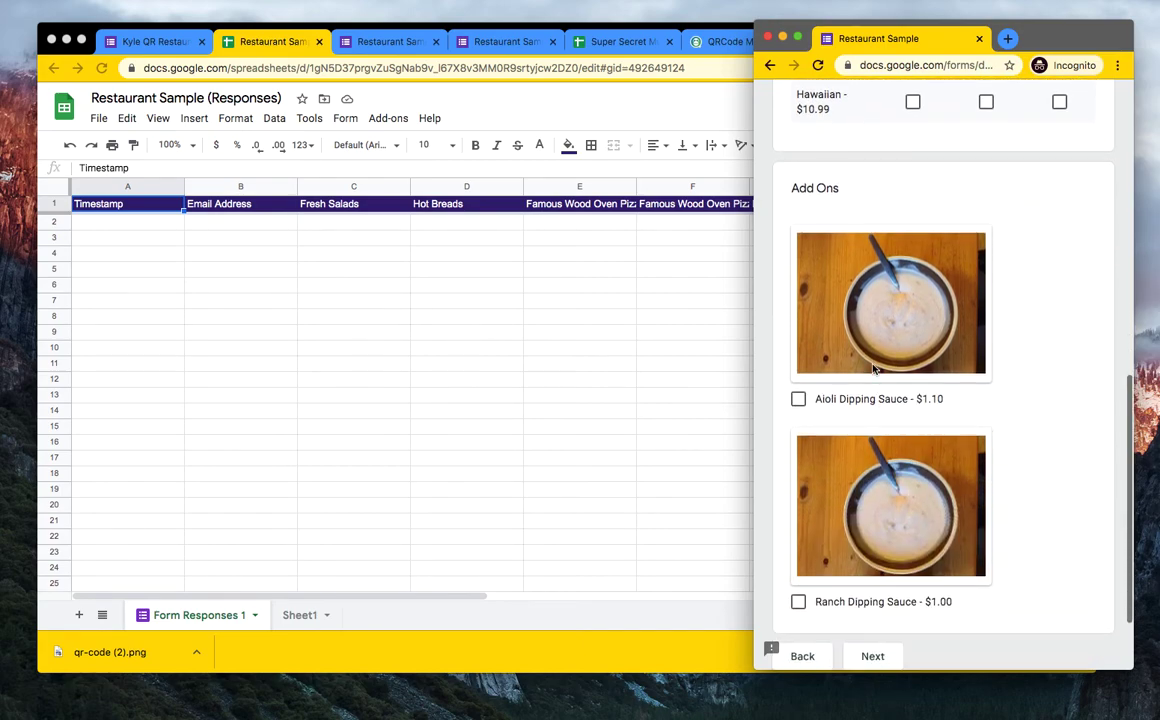
left_click(798, 398)
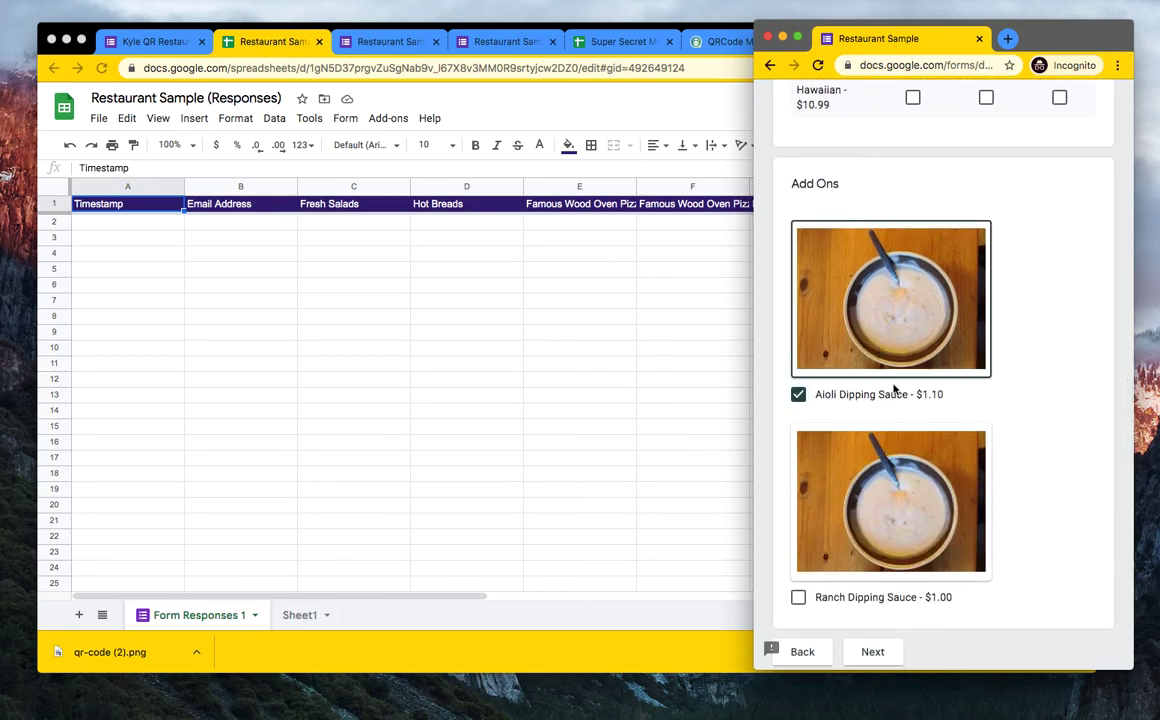
scroll(895, 520, "down", 2)
left_click(876, 549)
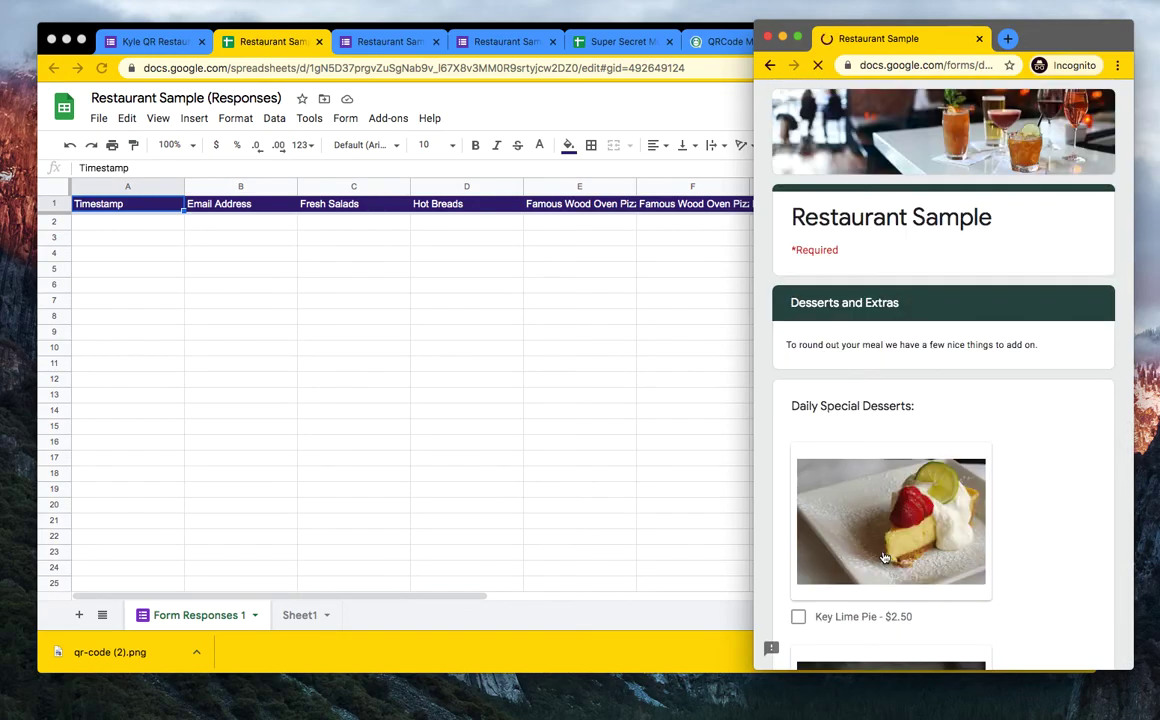
- Add Key Lime Pie and 2 bottled waters, answer No for utensils, and enter the pickup name
scroll(886, 531, "down", 3)
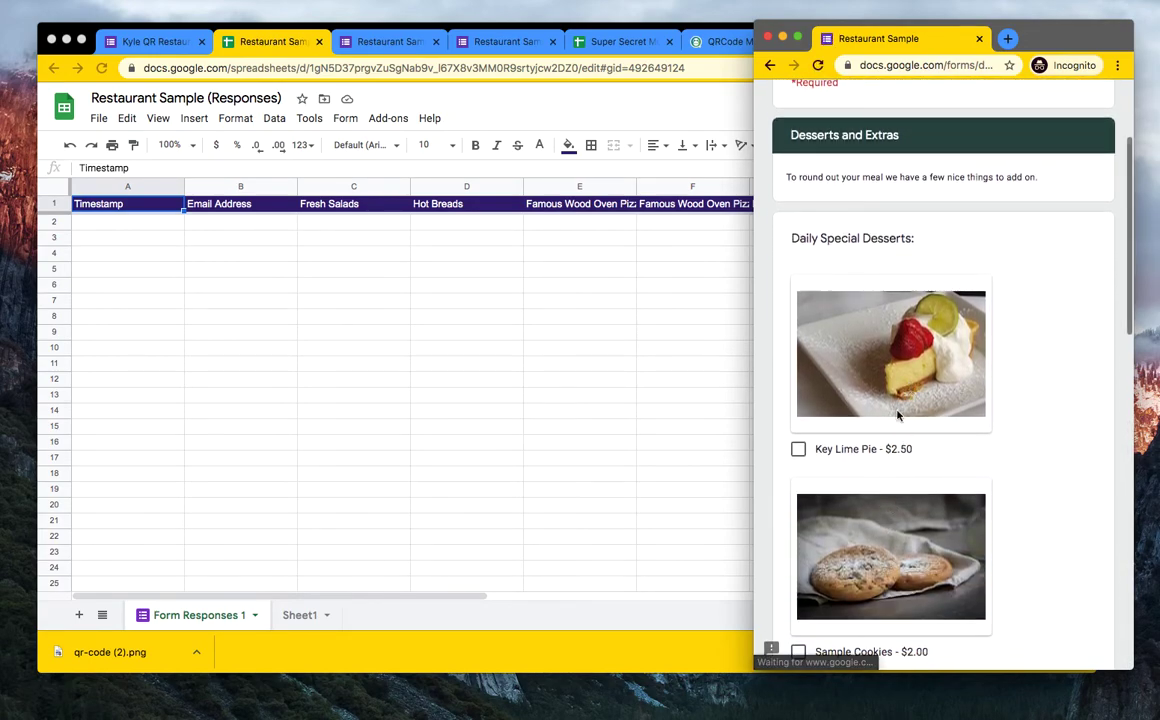
left_click(865, 401)
scroll(865, 401, "down", 10)
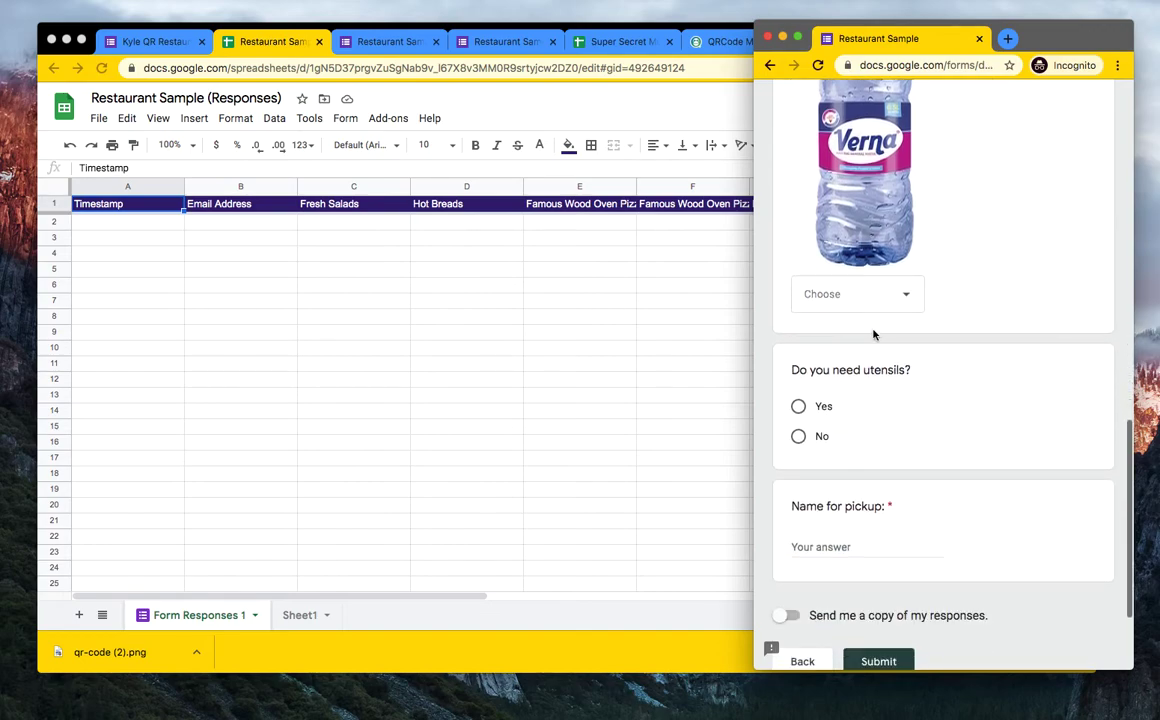
left_click(884, 310)
left_click(890, 378)
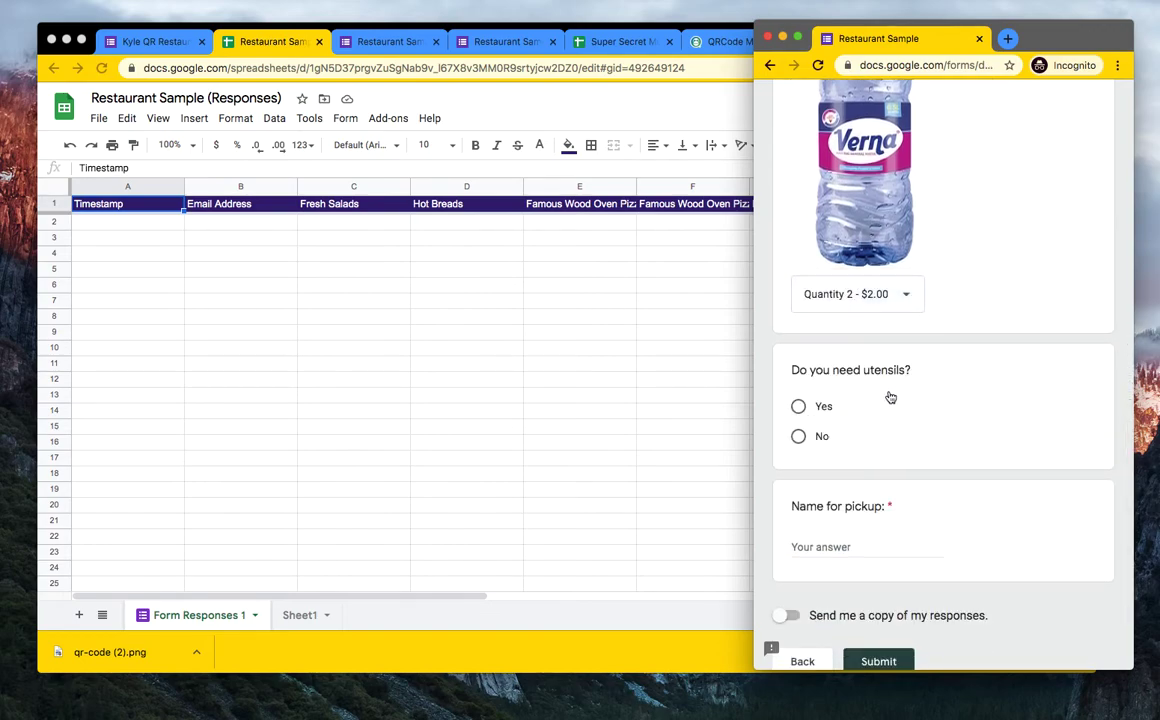
left_click(799, 437)
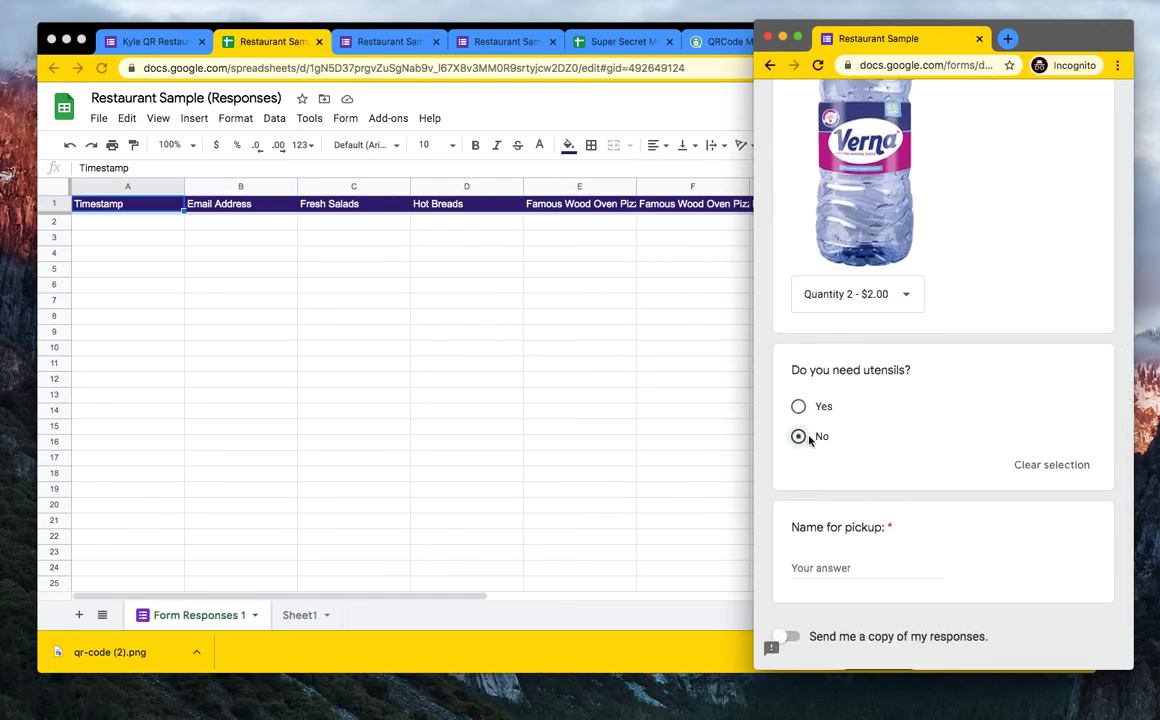
scroll(895, 453, "down", 3)
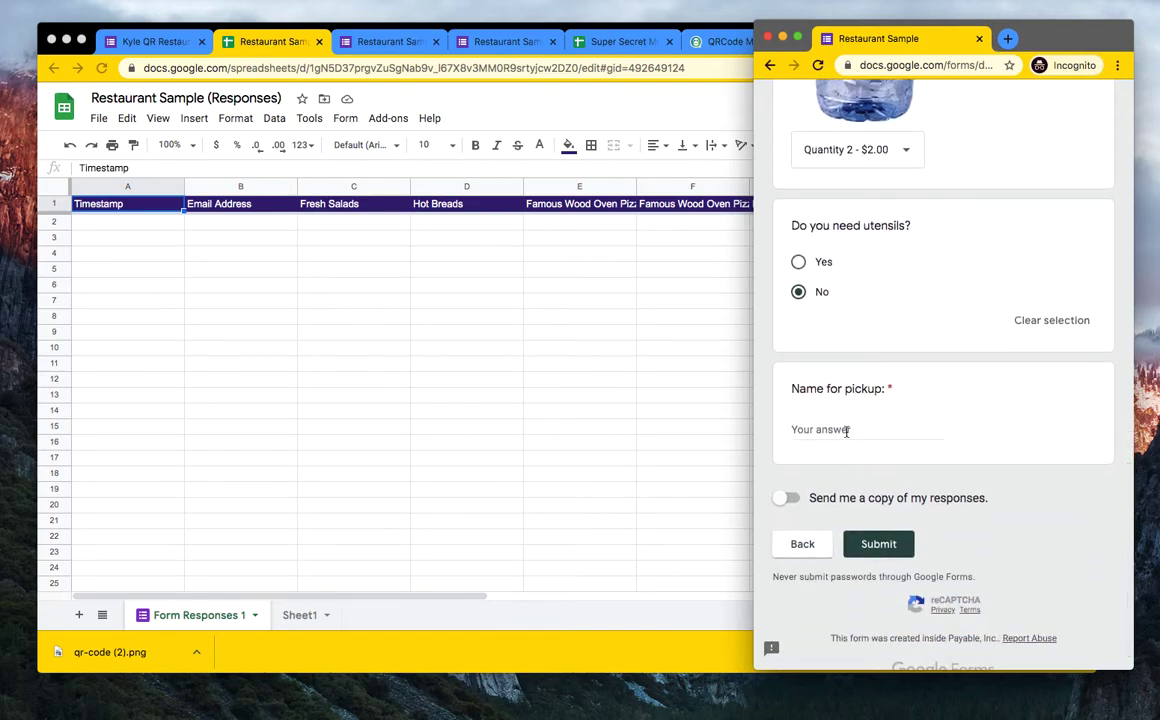
left_click(855, 428)
type("Kyle")
- Submit the order and open its sandbox checkout page with the $31.61 total
left_click(897, 548)
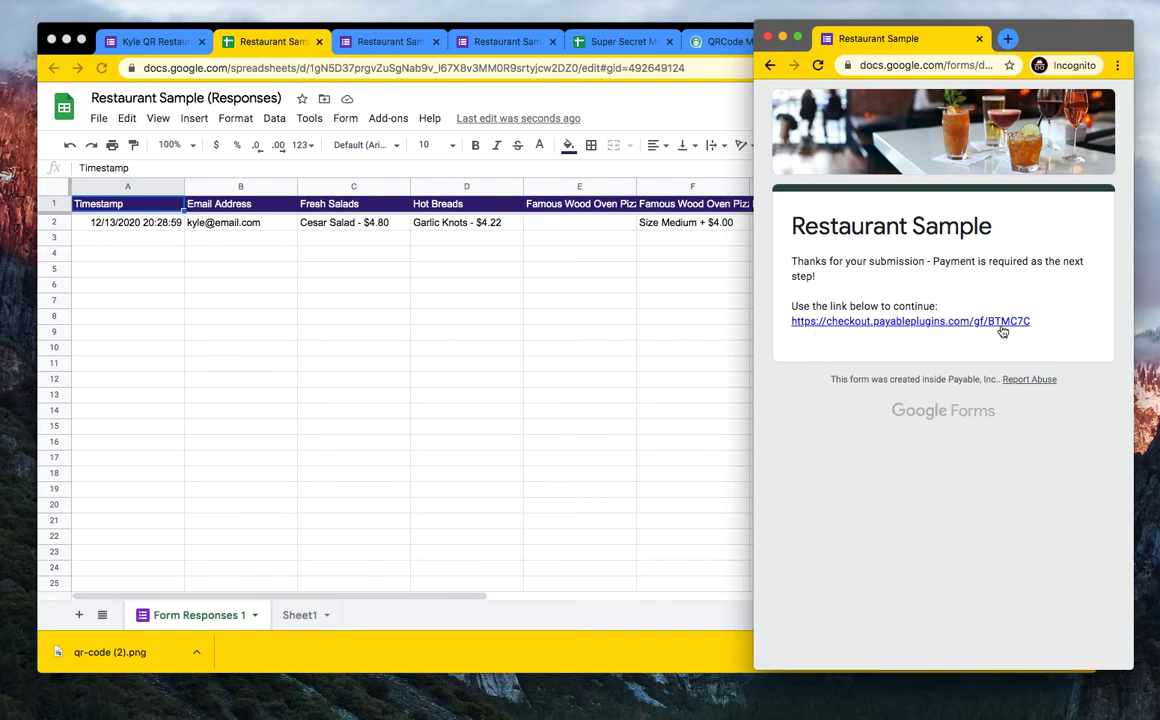
left_click(958, 320)
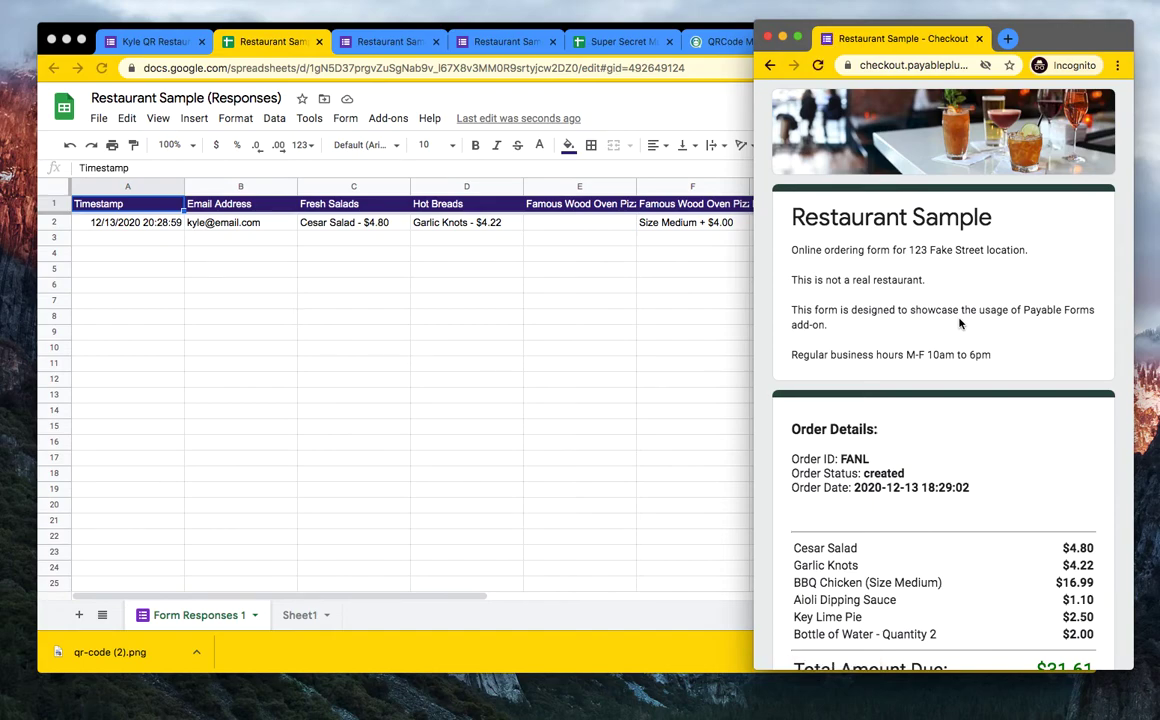
scroll(890, 400, "down", 3)
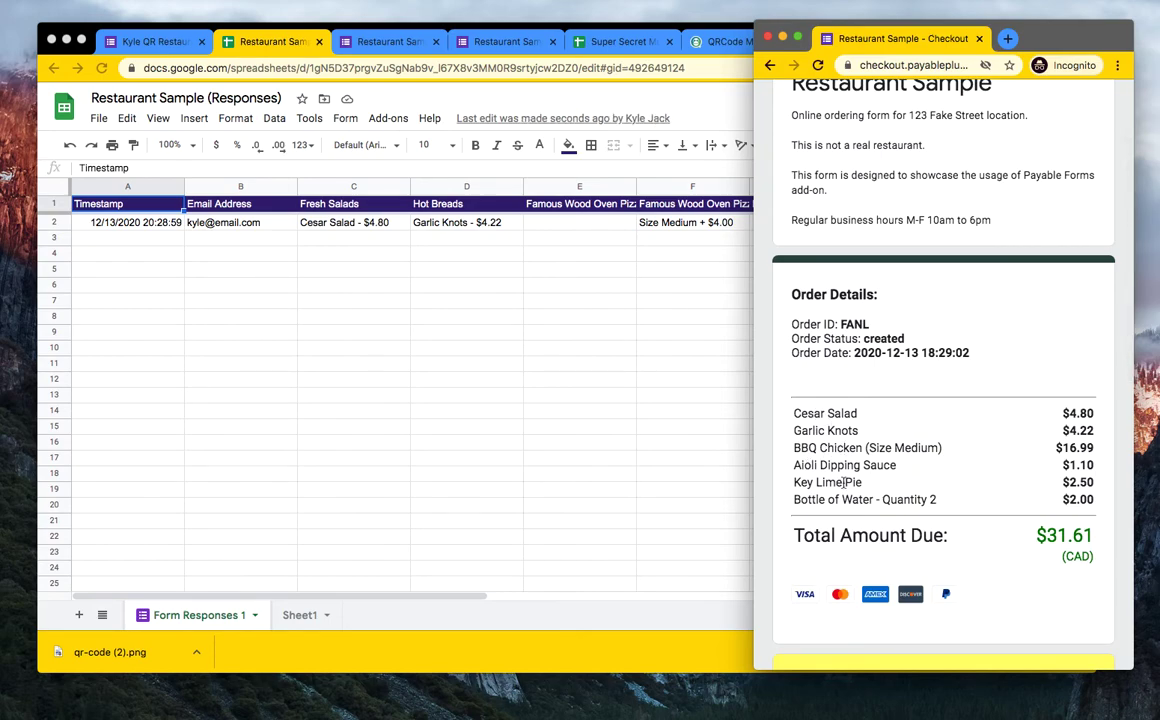
scroll(816, 470, "down", 1)
- Select the MasterCard number in the checkout's test cards table
scroll(816, 472, "down", 3)
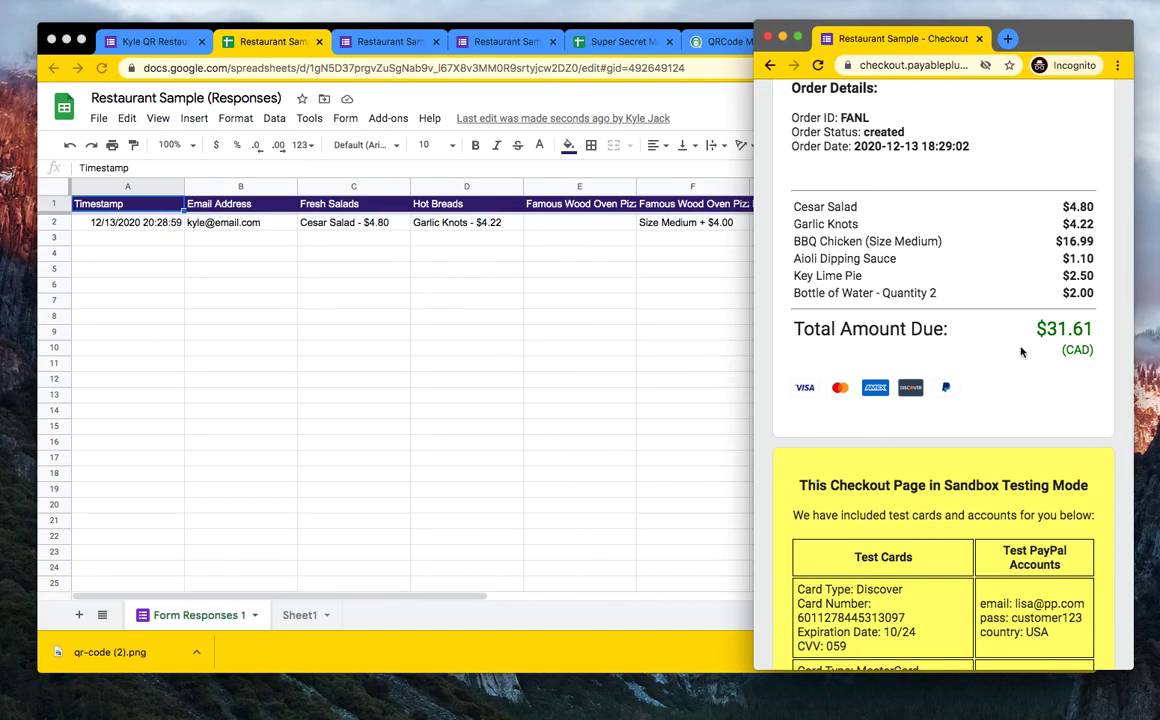
scroll(1022, 353, "down", 1)
scroll(1022, 353, "down", 5)
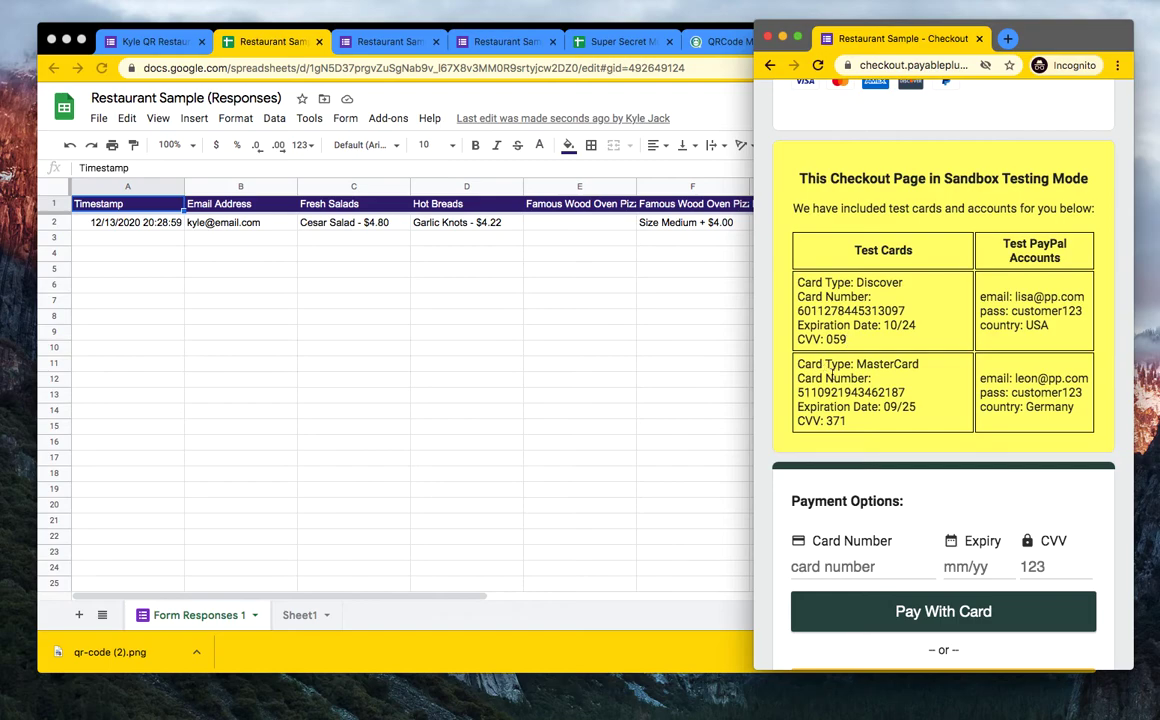
scroll(925, 355, "down", 1)
left_click_drag(906, 341, 797, 343)
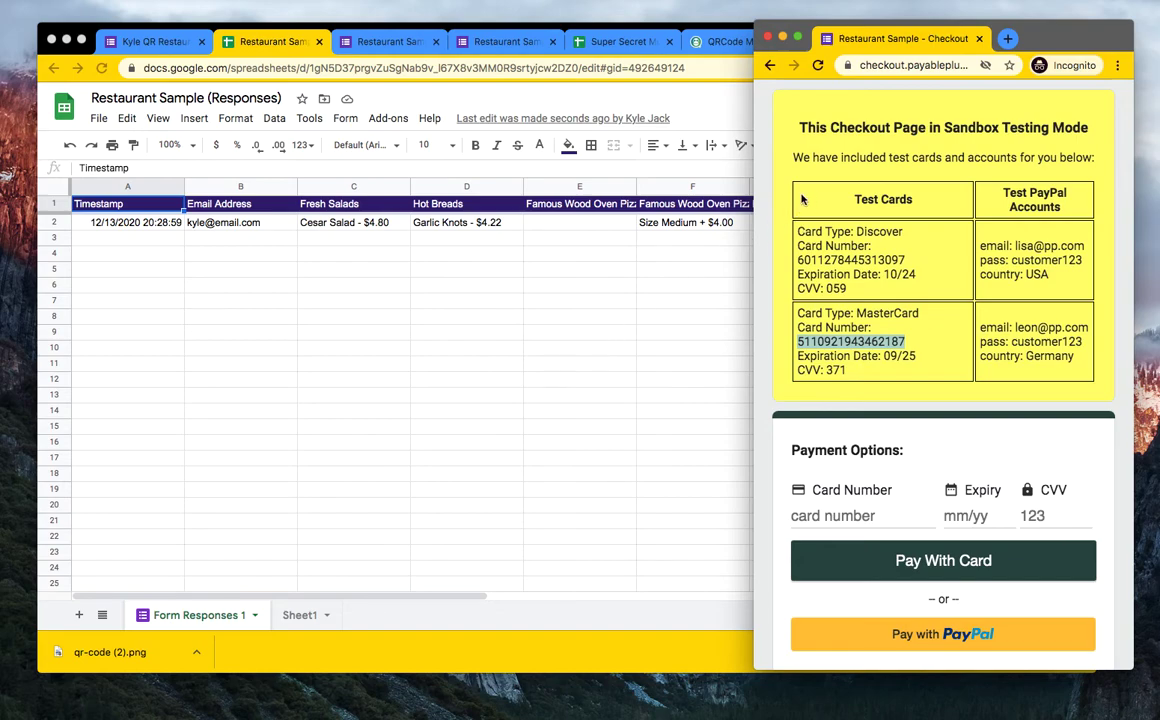
- Enter the test MasterCard number, expiry 09 / 25 and its security code, then pay
scroll(570, 362, "right", 10)
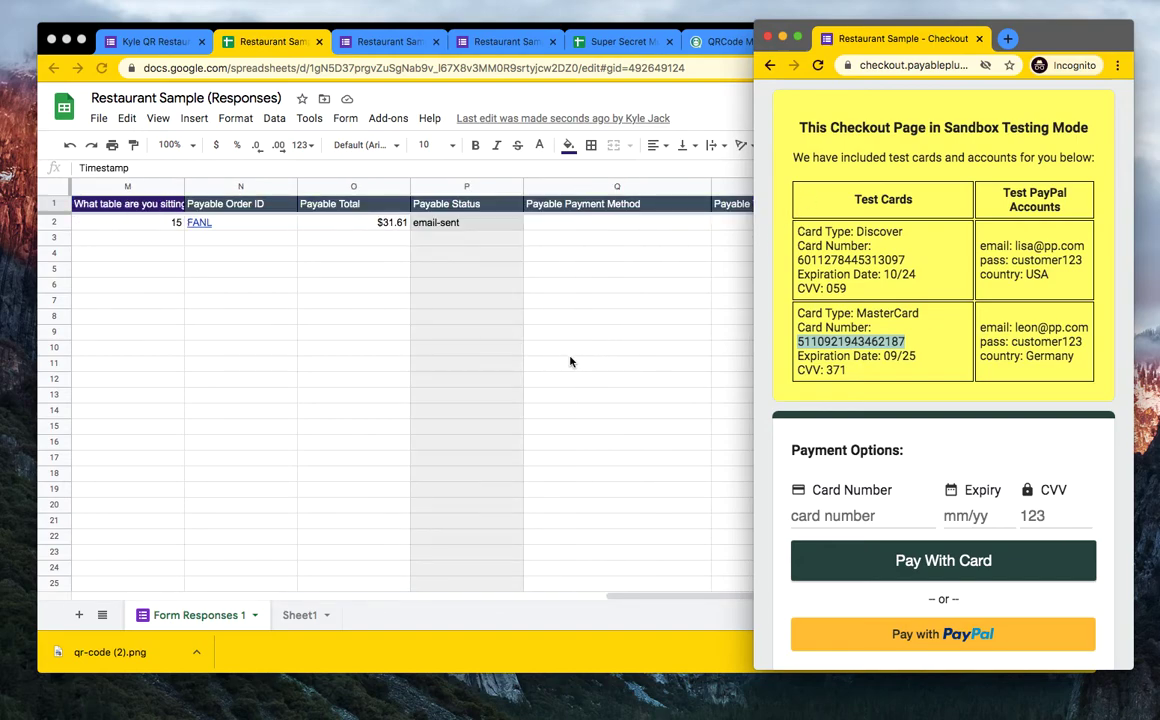
scroll(570, 362, "left", 1)
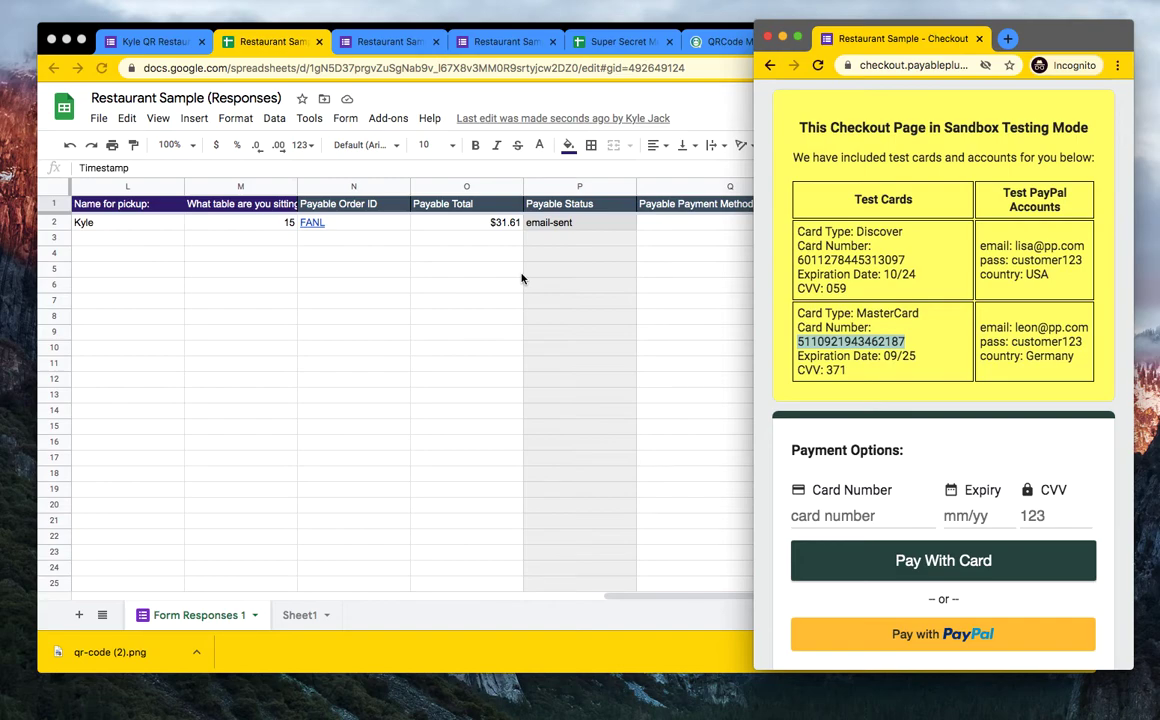
left_click(818, 516)
key("super+v")
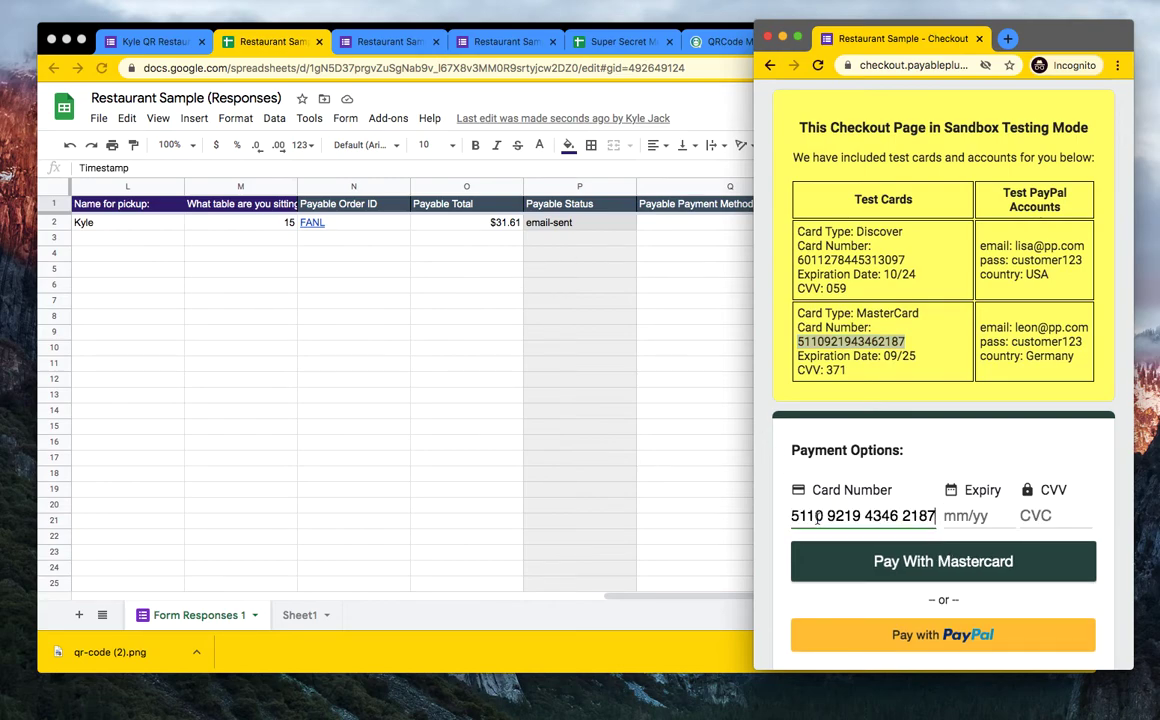
left_click(955, 518)
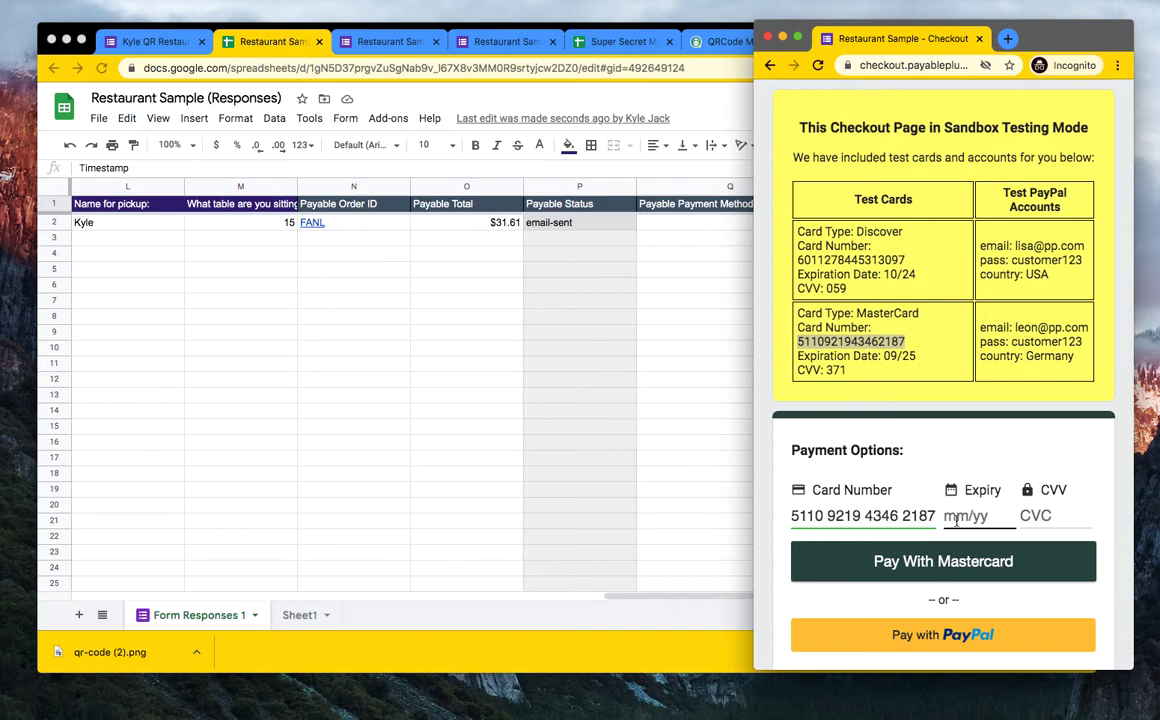
type("09 / 25")
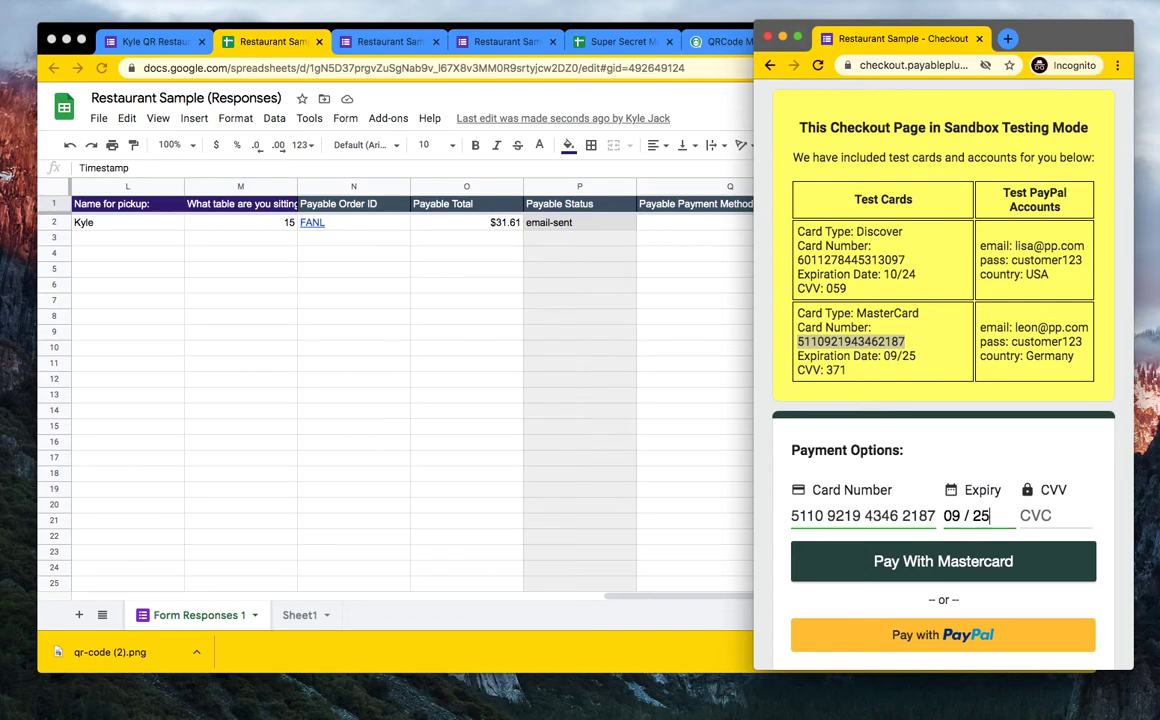
left_click(1038, 514)
type("3")
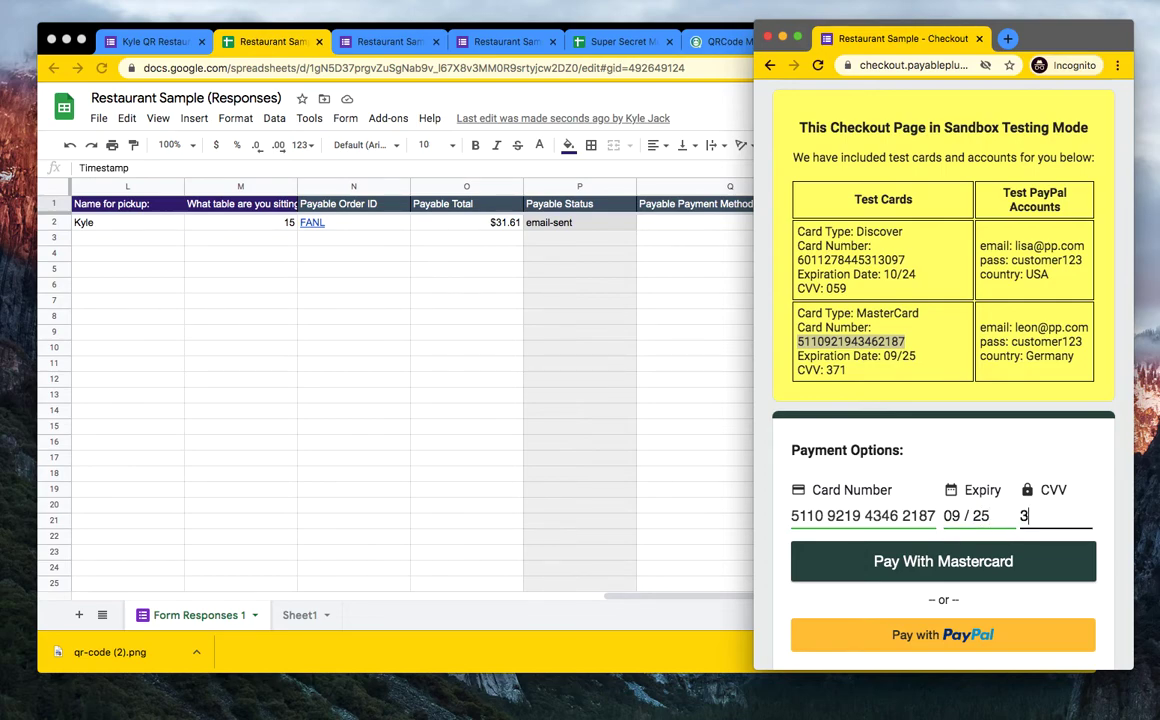
type("71")
left_click(965, 562)
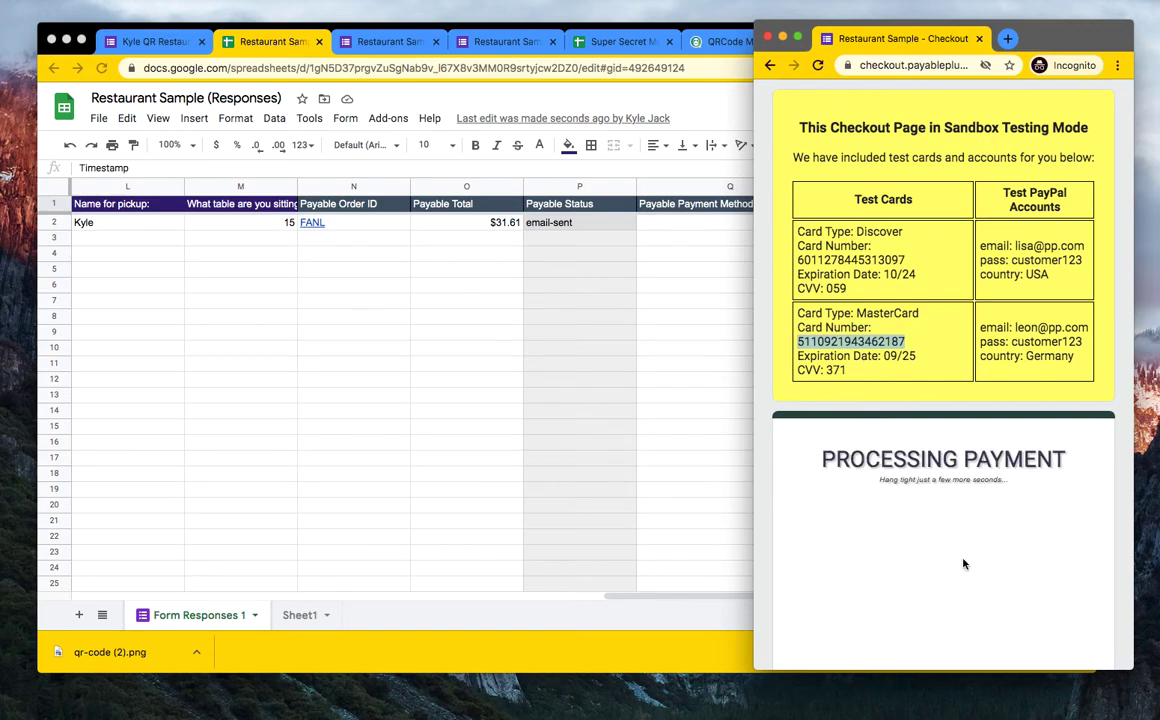
- Check the response row's paid (TEST) MasterCard payment method and transaction ID in Q2 and R2
scroll(963, 563, "down", 2)
scroll(963, 563, "down", 3)
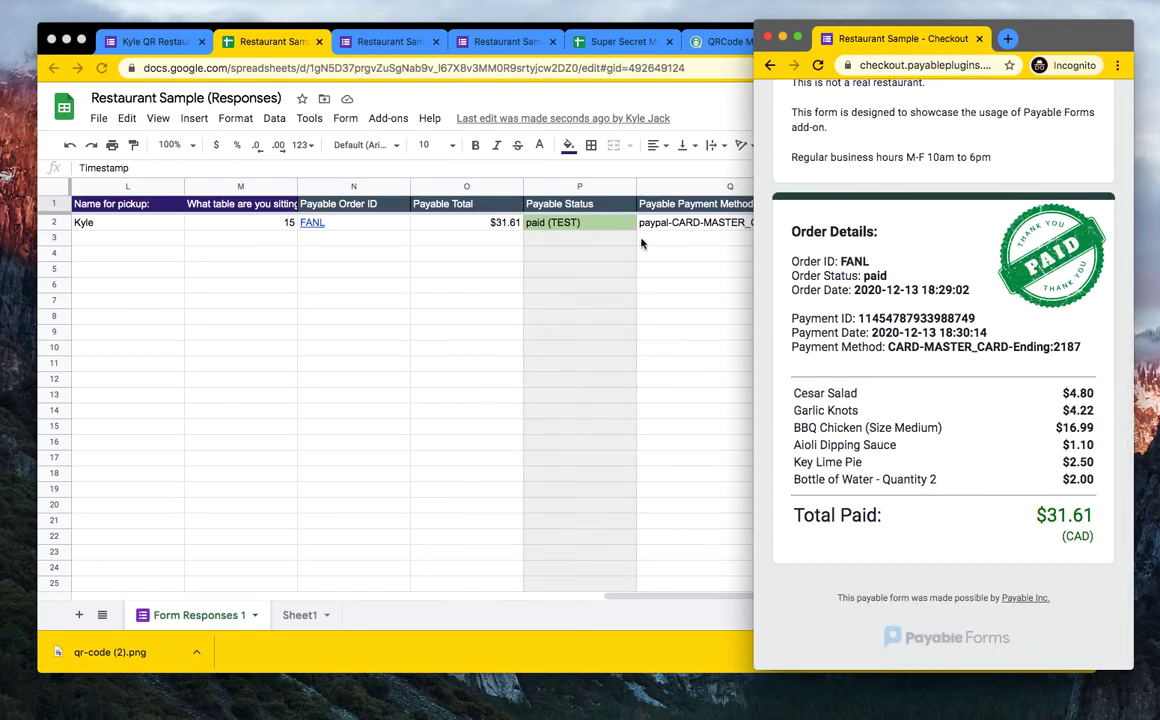
left_click(546, 237)
left_click(608, 266)
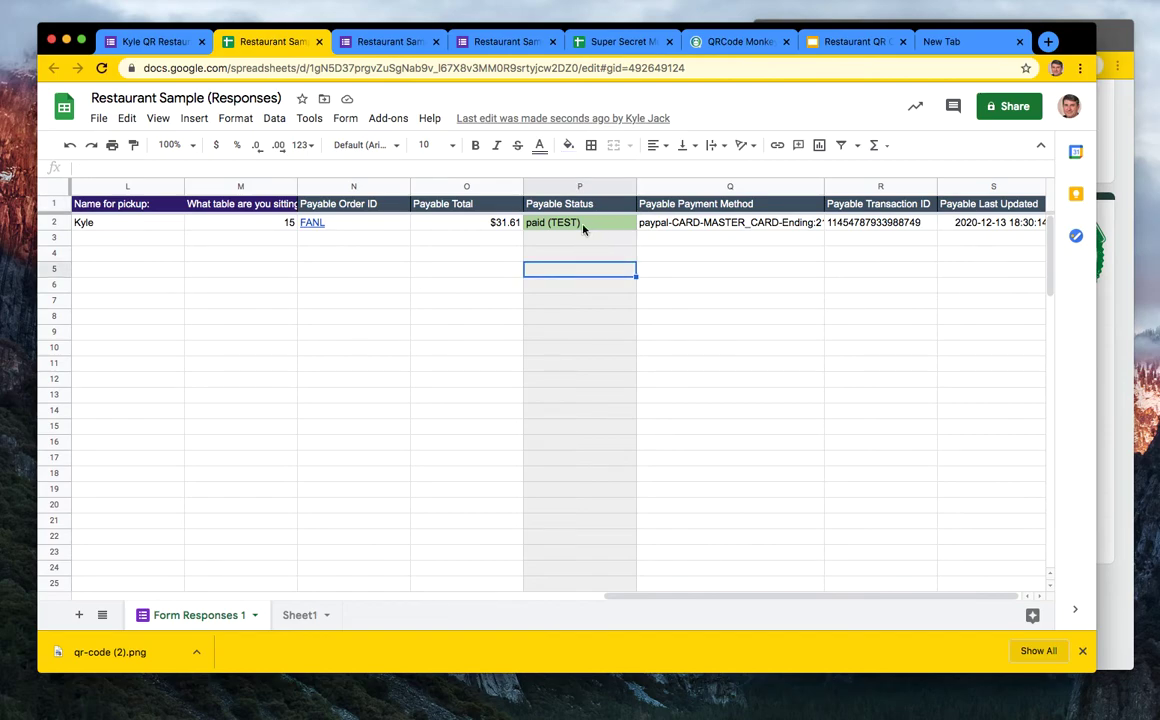
left_click(722, 227)
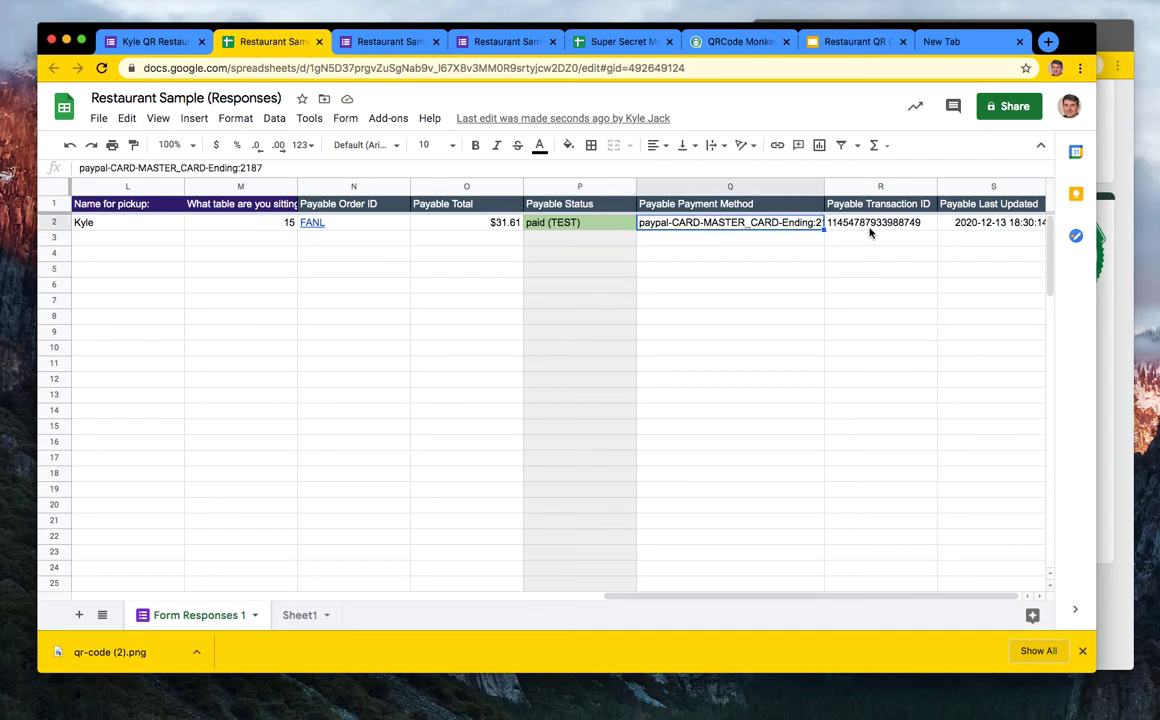
left_click(838, 230)
scroll(424, 384, "left", 10)
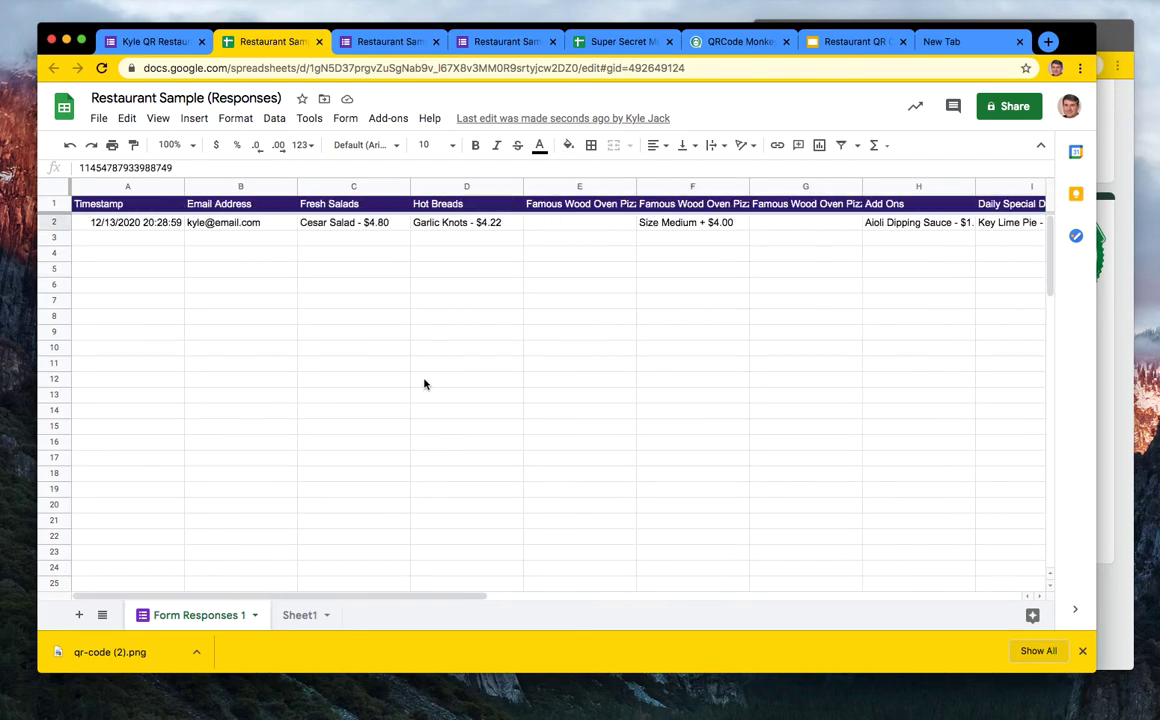
scroll(955, 371, "right", 10)
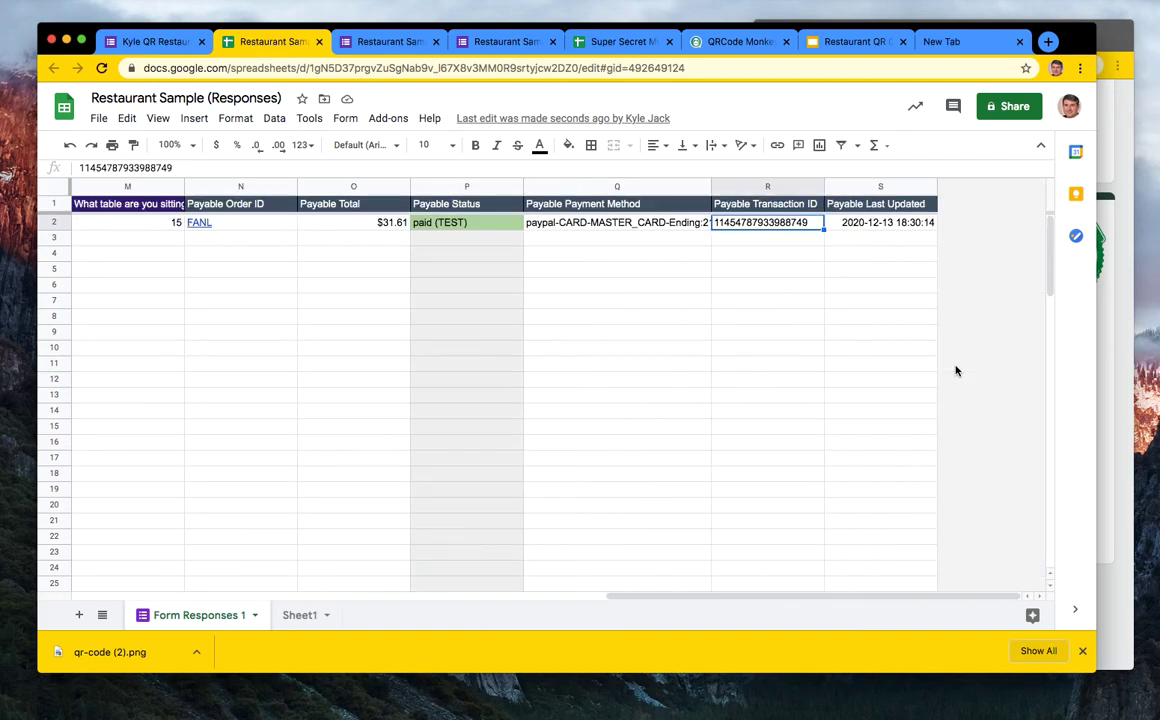
left_click(1128, 316)
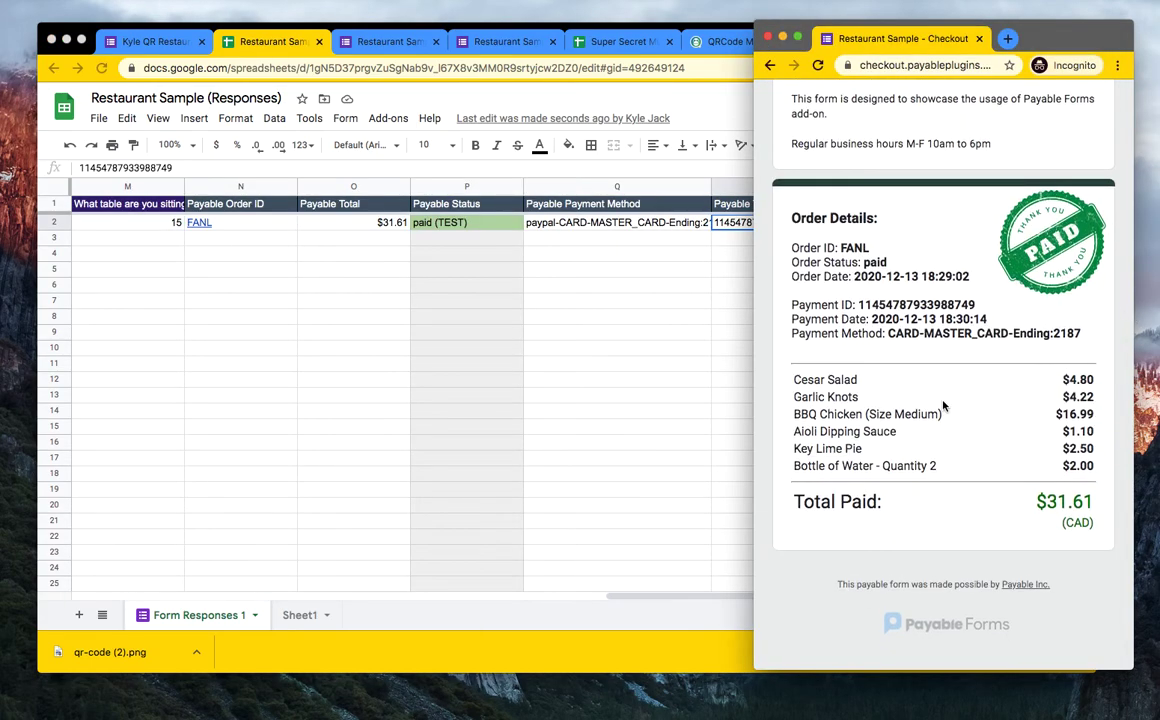
- Review the paid $31.61 receipt, then bring the responses spreadsheet forward
scroll(943, 405, "up", 4)
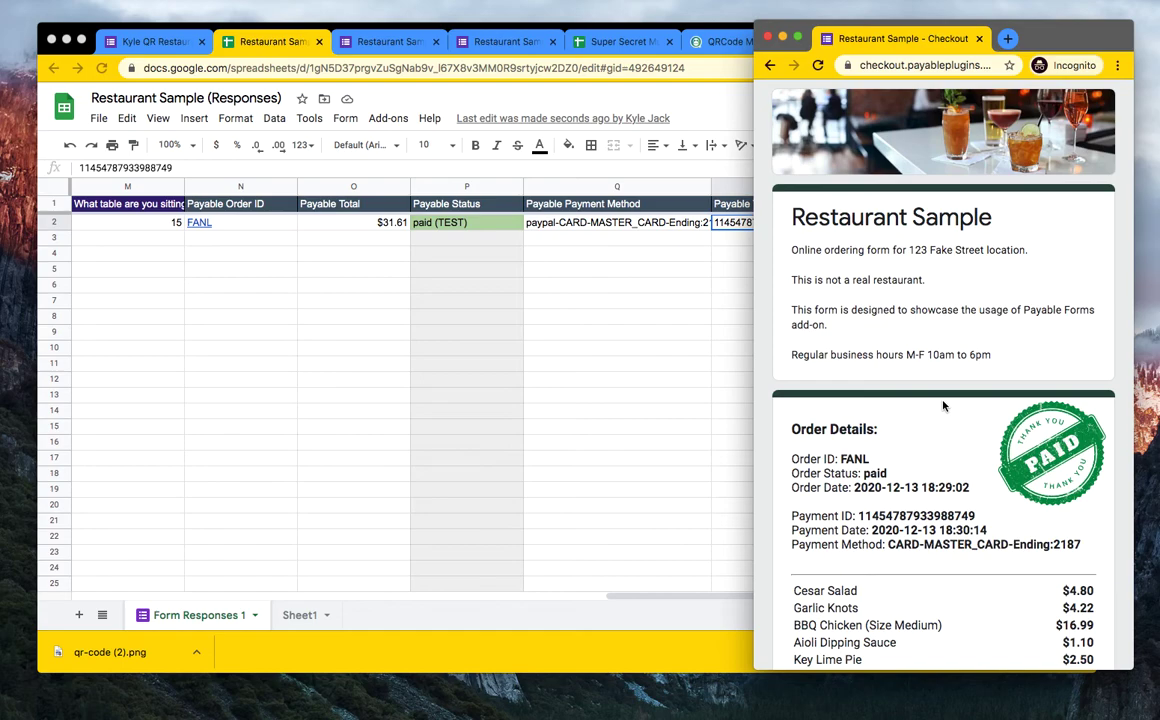
scroll(907, 302, "down", 5)
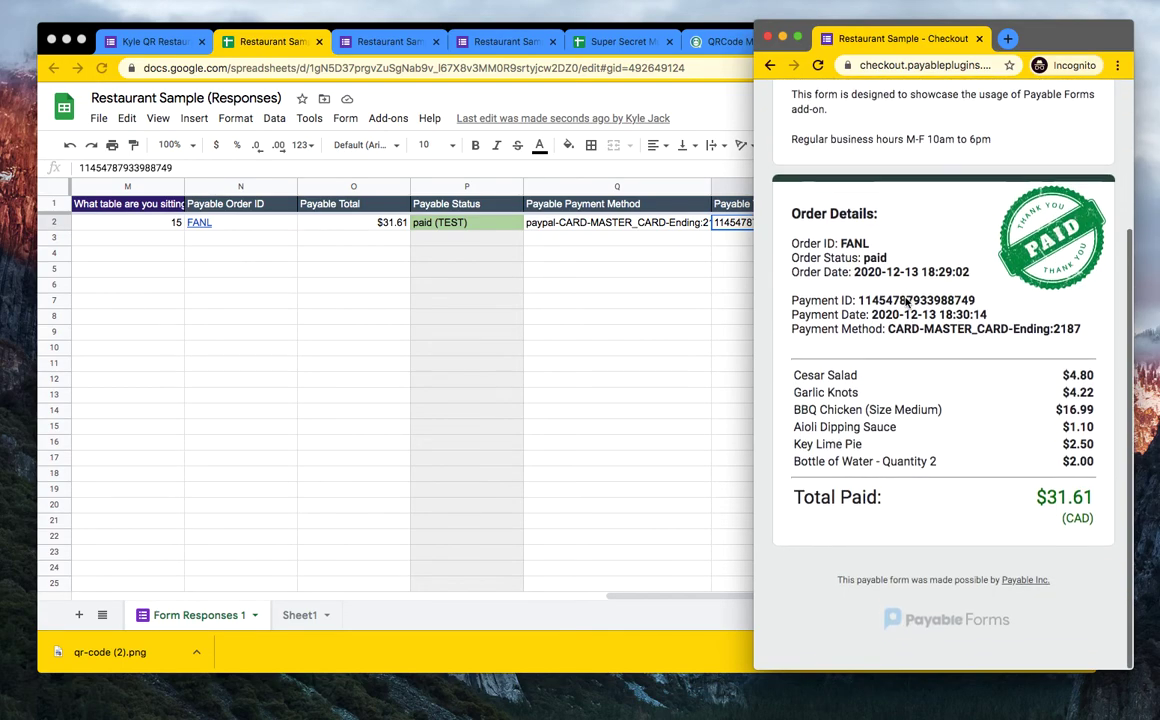
scroll(907, 302, "up", 4)
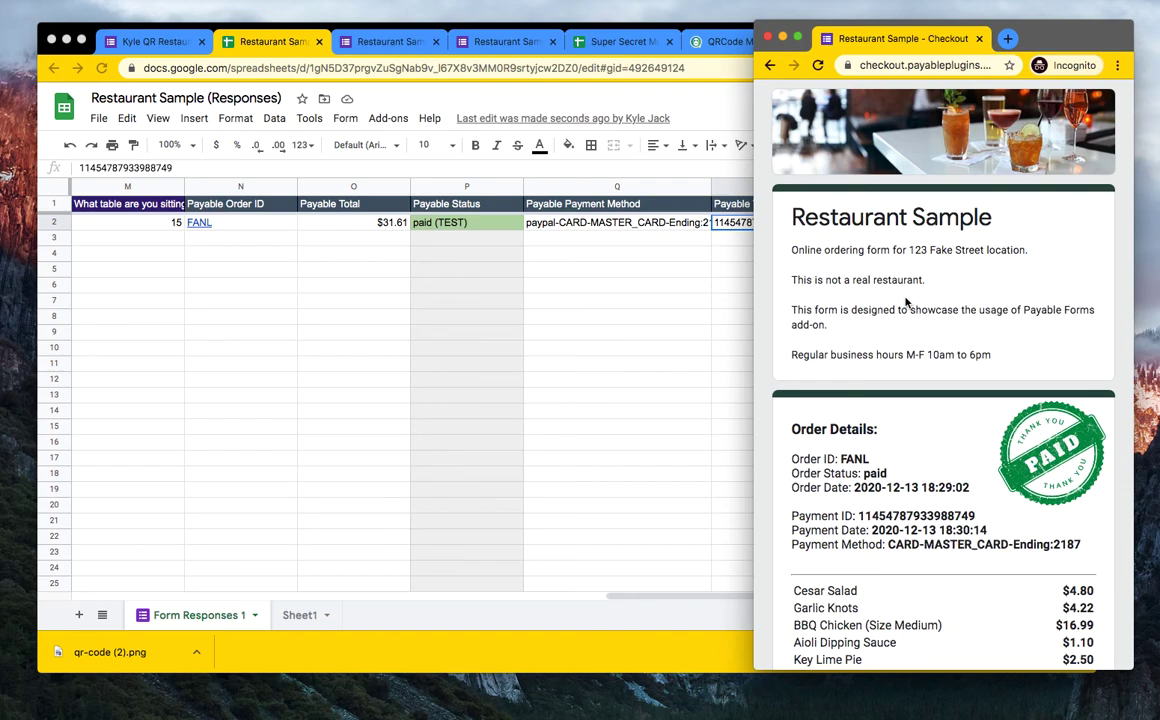
left_click(647, 95)
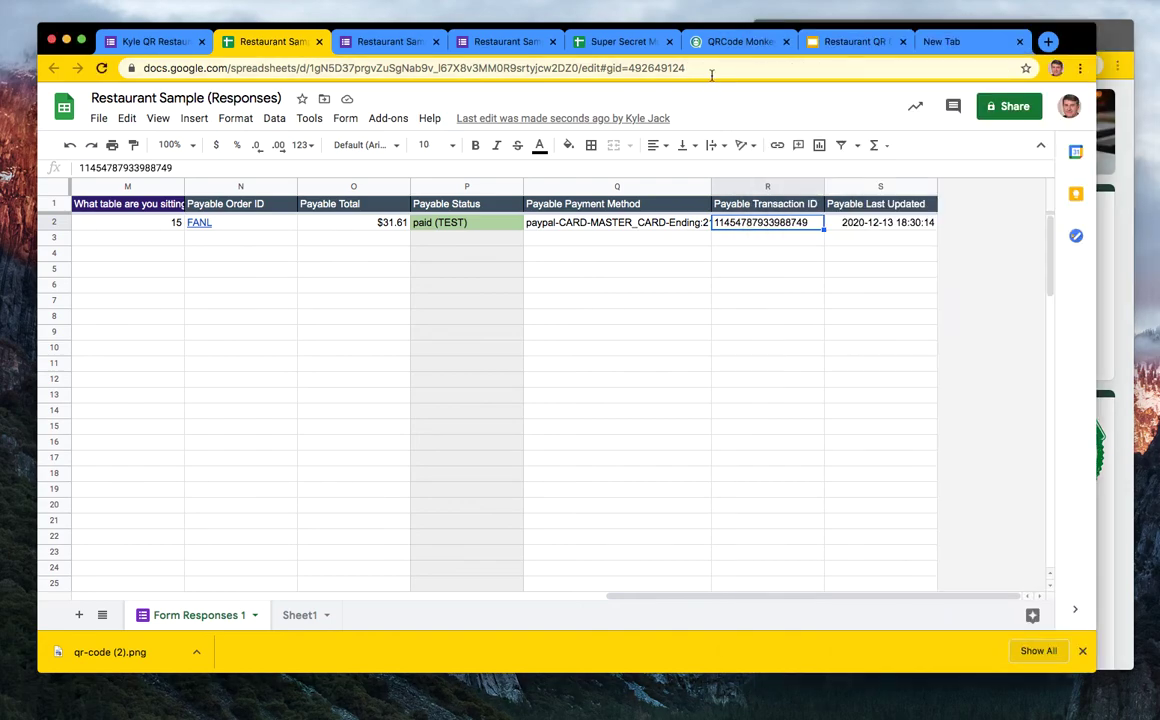
- Delete the QR codes on the middle and left Takeout Orders cards
left_click(836, 44)
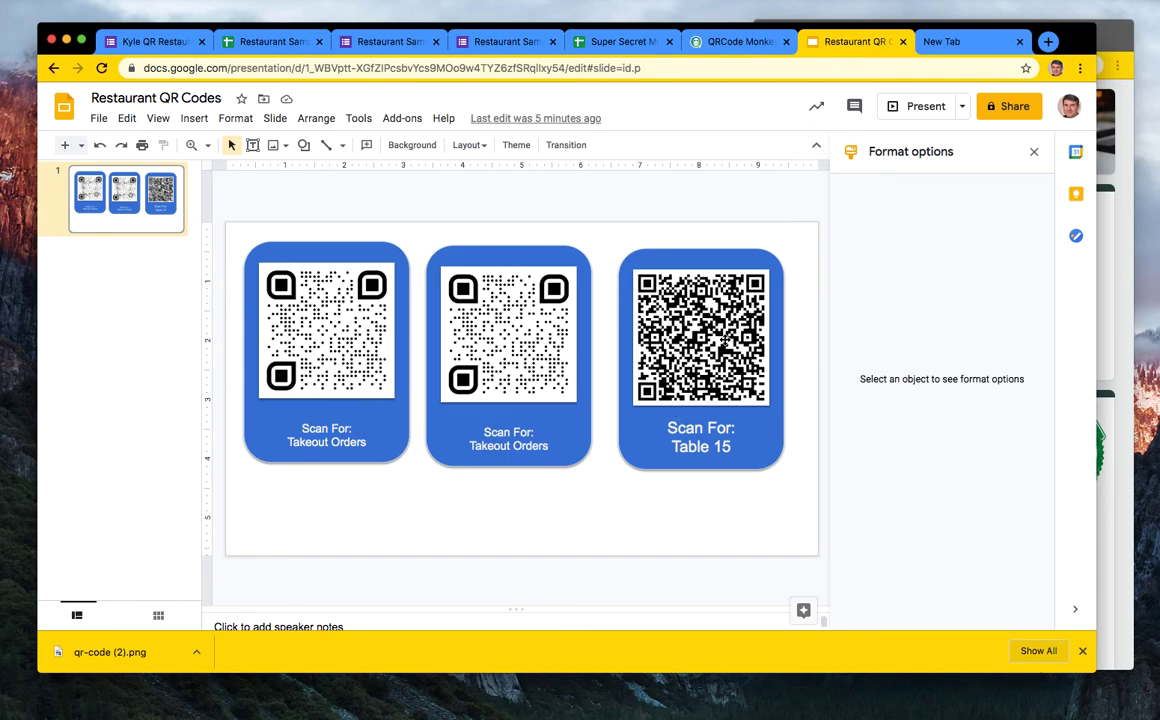
left_click(530, 345)
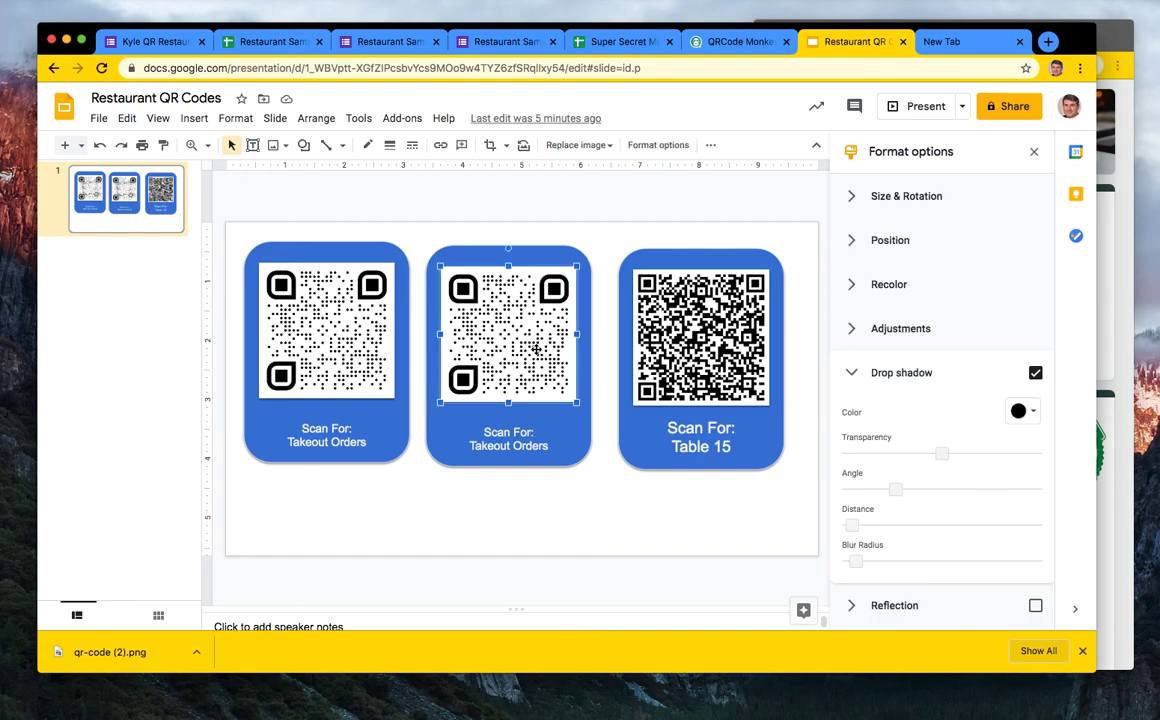
key("Delete")
left_click(368, 330)
key("Delete")
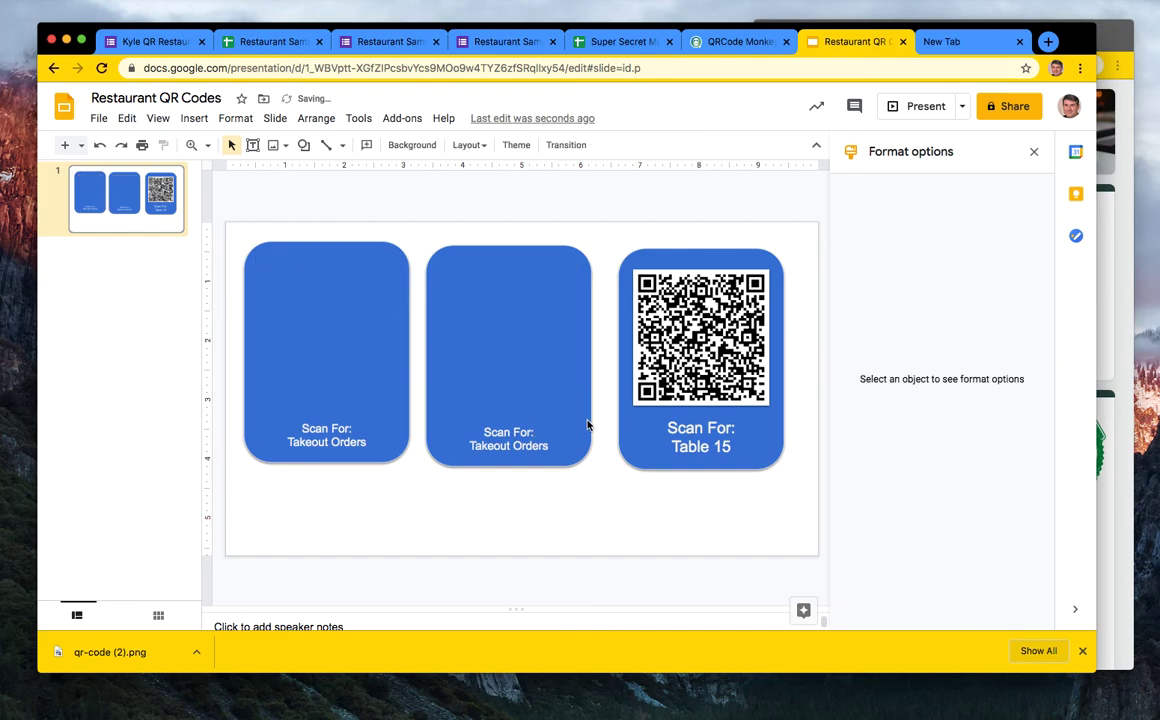
- Delete the empty middle and left blue card rectangles
left_click_drag(560, 433, 553, 392)
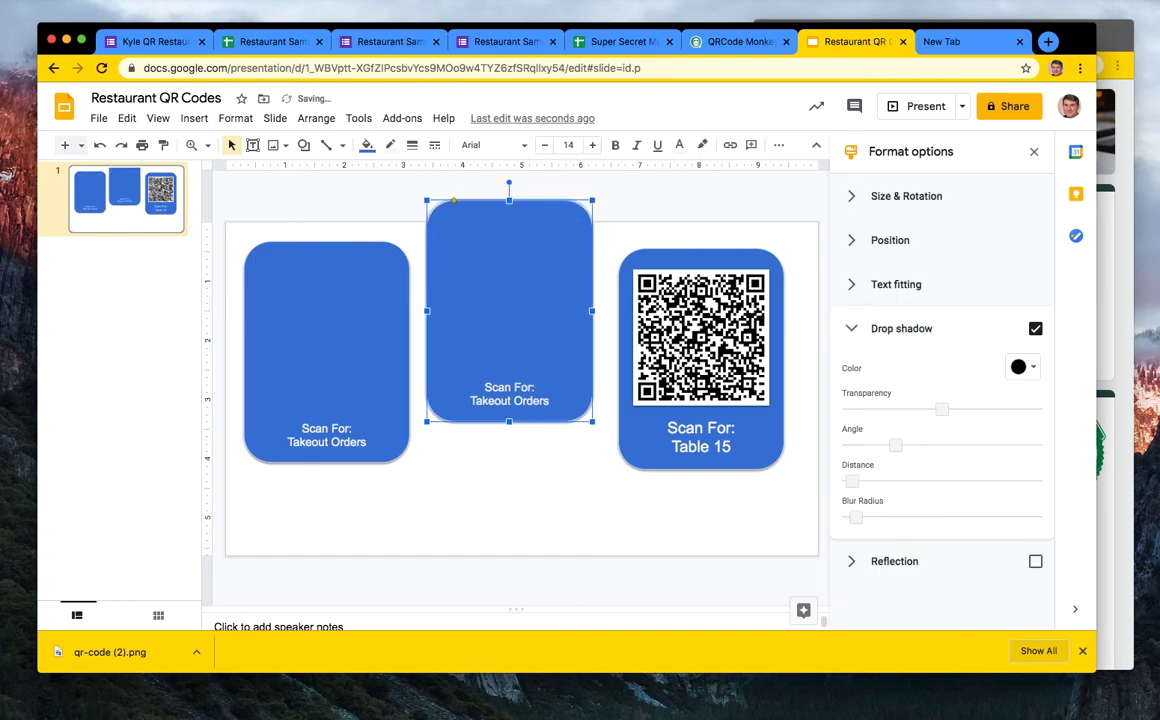
key("Delete")
left_click(350, 361)
key("Delete")
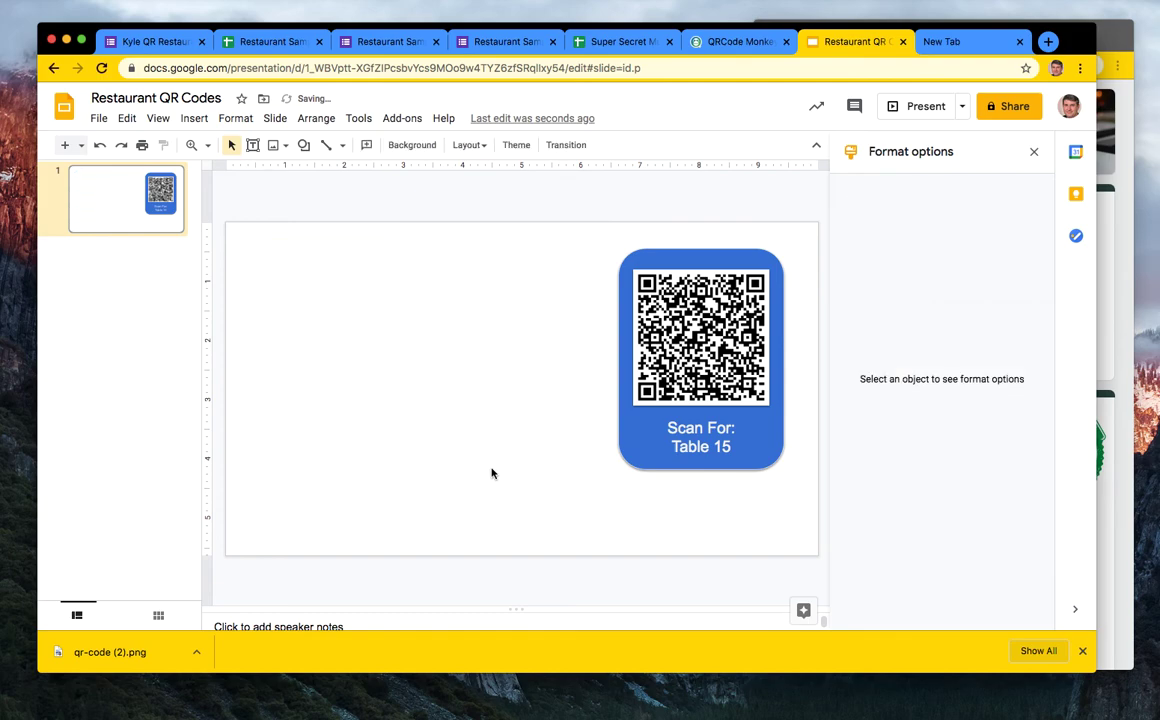